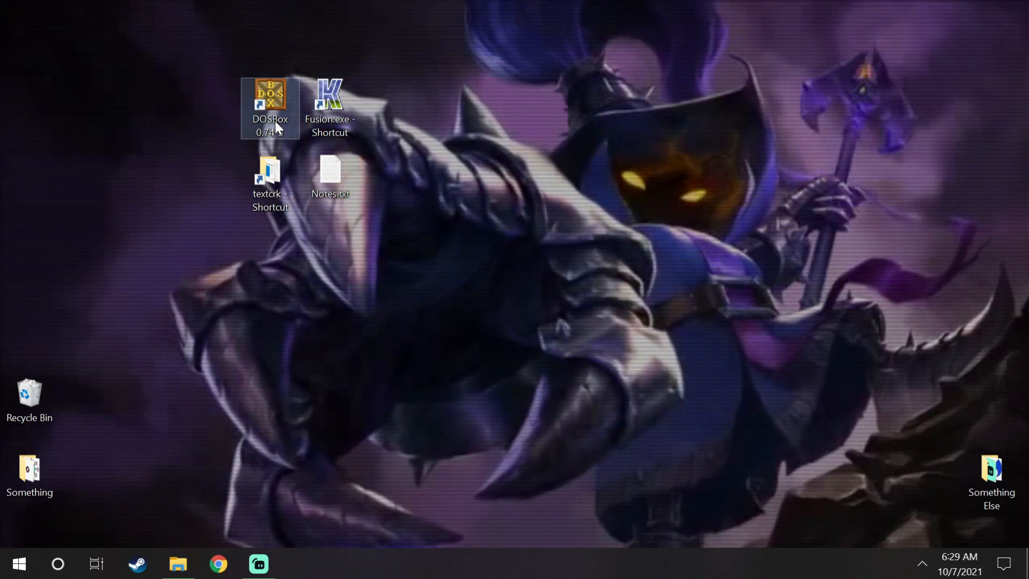
Step: Look through the textcrk folder and the game files in its Games (Backup) subfolder, and close the window
click(263, 186)
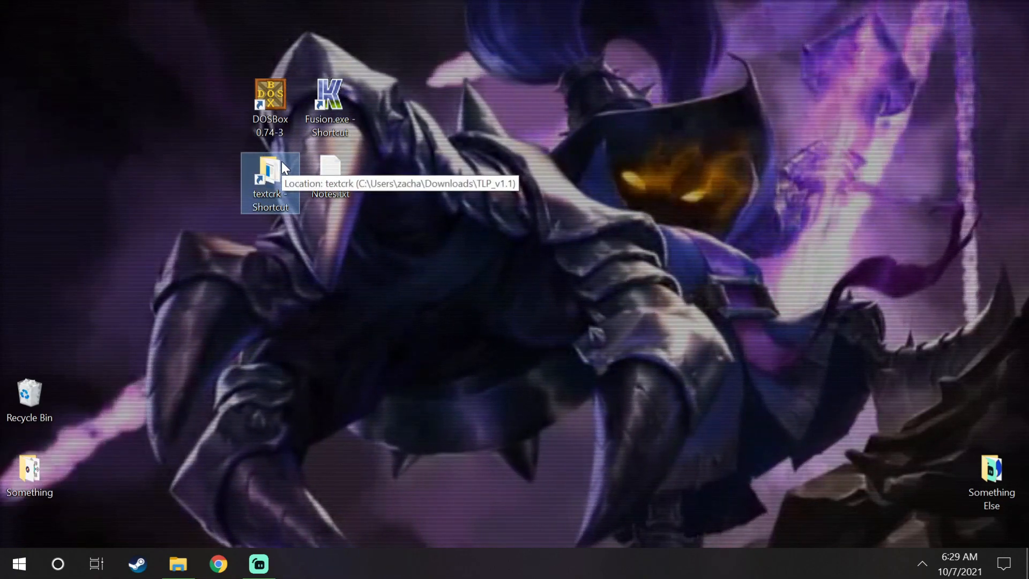
double_click(278, 161)
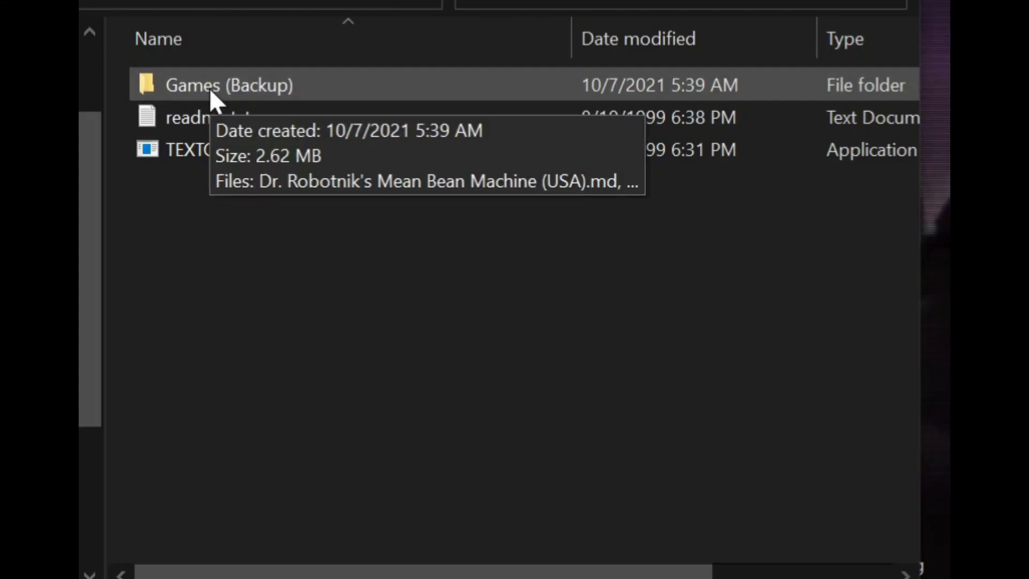
double_click(632, 238)
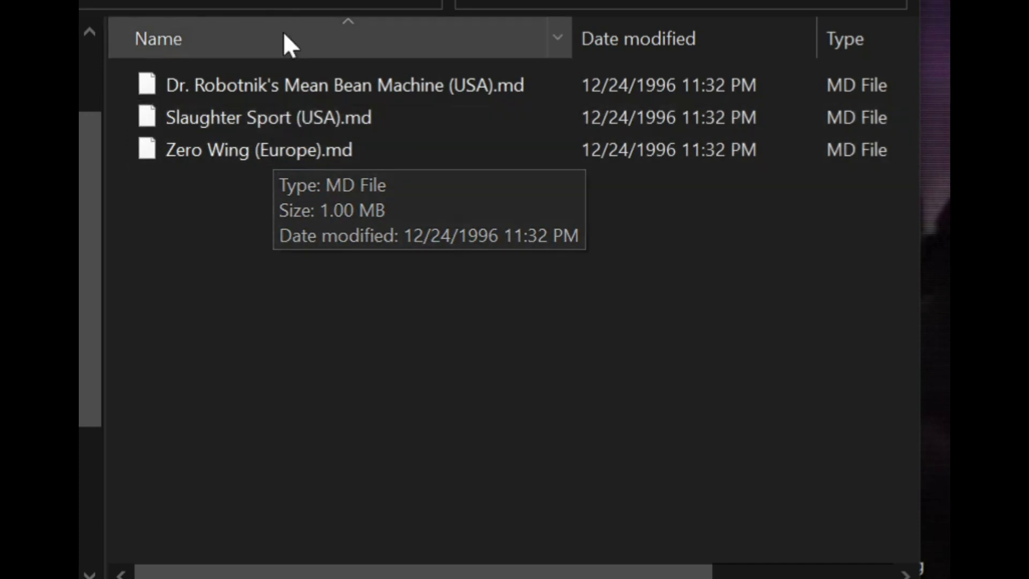
click(125, 1)
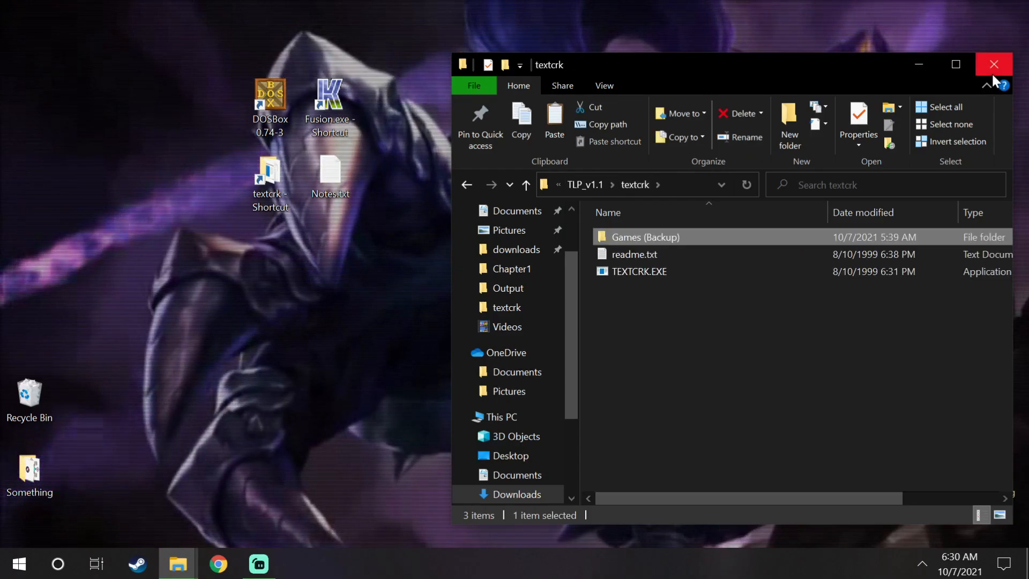
click(992, 69)
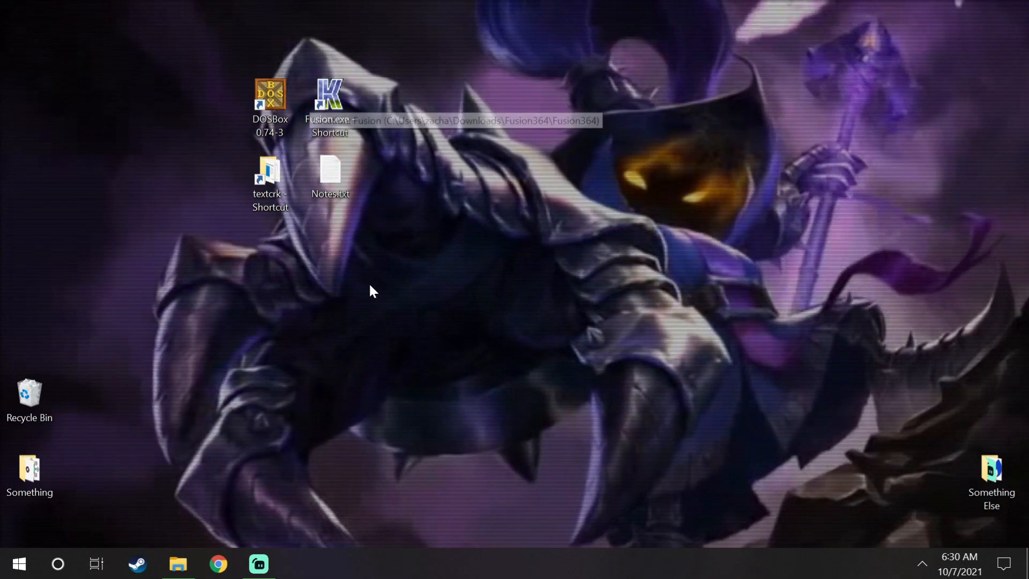
Step: Open the Notes.txt file on the desktop and reposition its window
double_click(319, 182)
drag(393, 110, 526, 92)
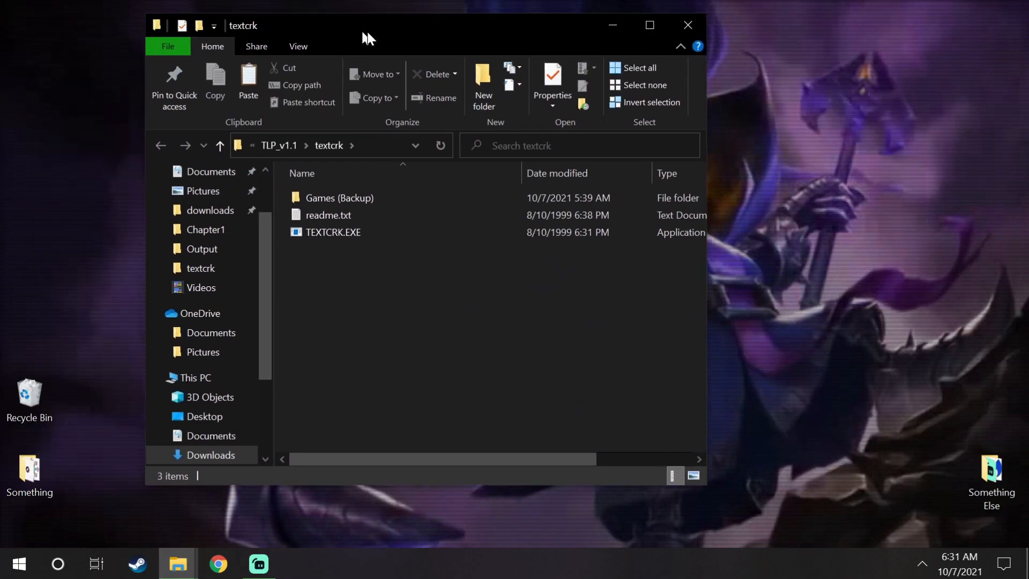
Step: Move the textcrk folder window clear of the desktop shortcuts and open its Games (Backup) subfolder
drag(368, 37, 588, 25)
double_click(547, 185)
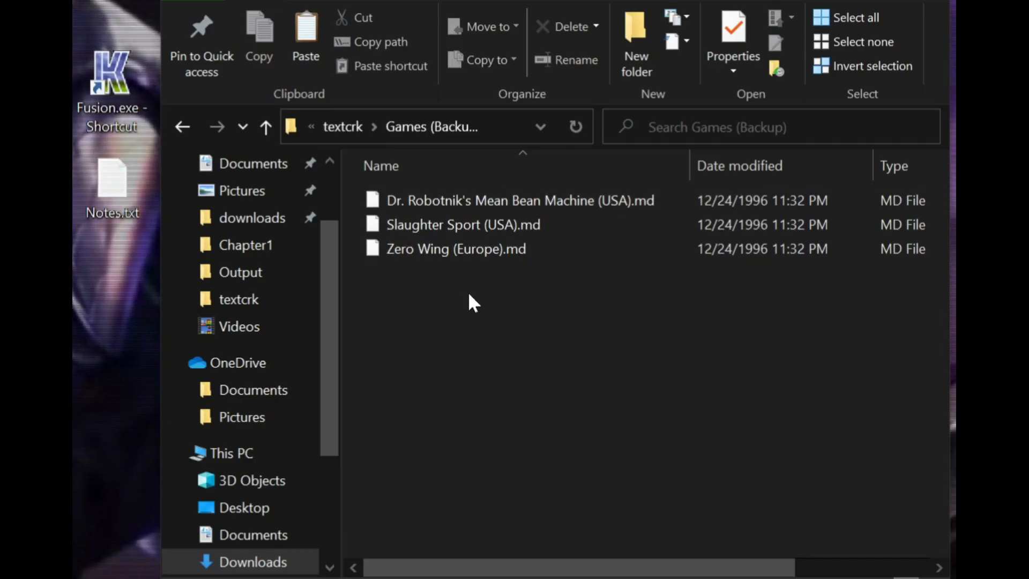
drag(463, 274, 432, 160)
drag(433, 119, 429, 119)
click(483, 308)
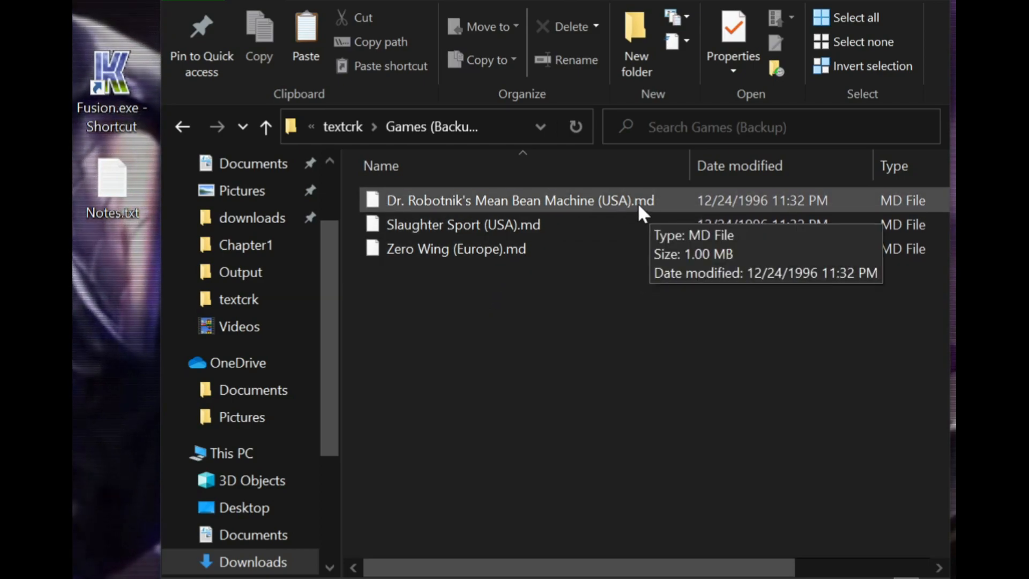
Step: Rename Dr. Robotnik's Mean Bean Machine (USA).md to DRM1.bin, accepting the extension change
right_click(457, 198)
key(m)
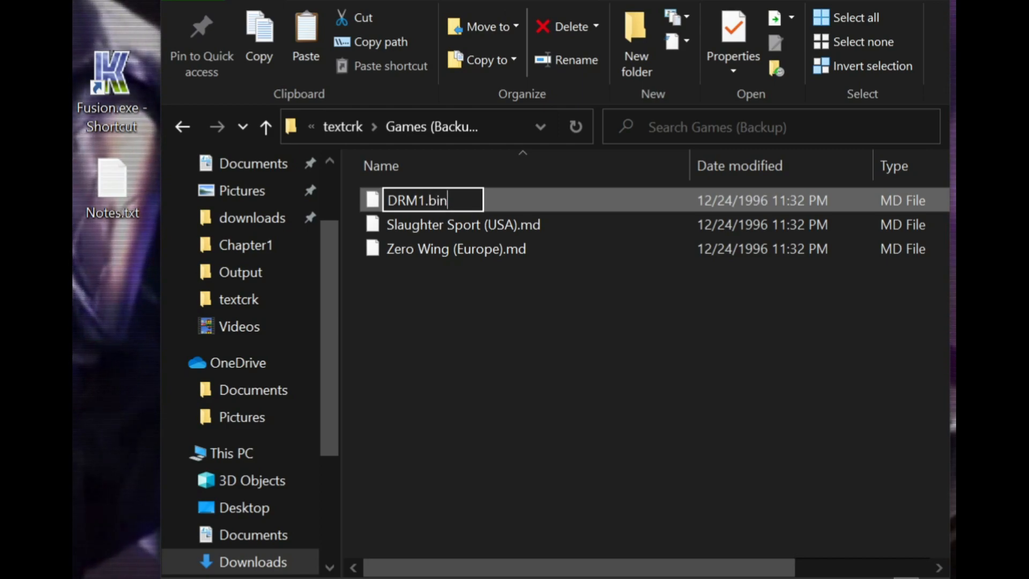
key(Return)
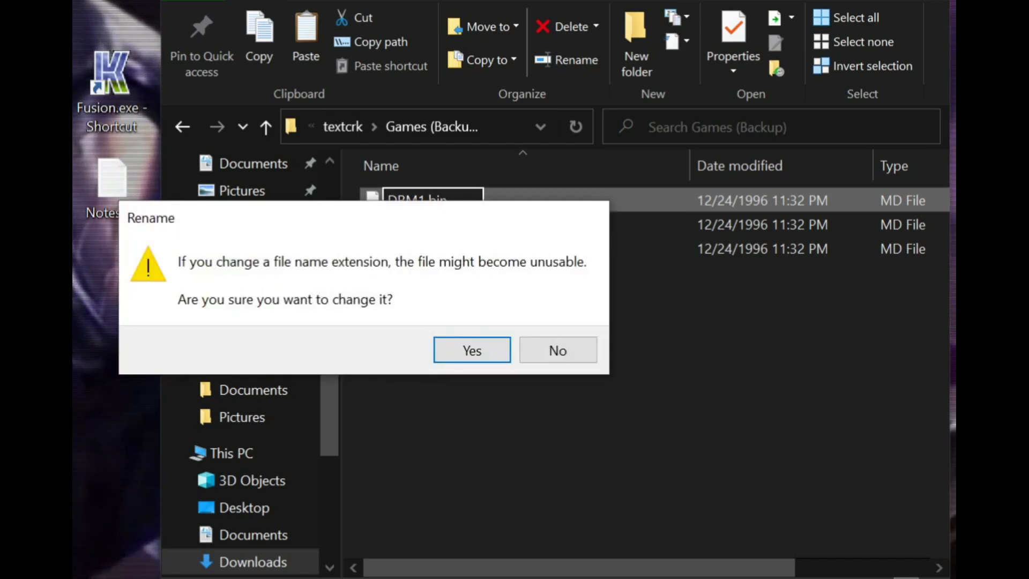
click(470, 356)
Step: Rename Slaughter Sport (USA).md to SS1.bin, accepting the extension change
right_click(399, 225)
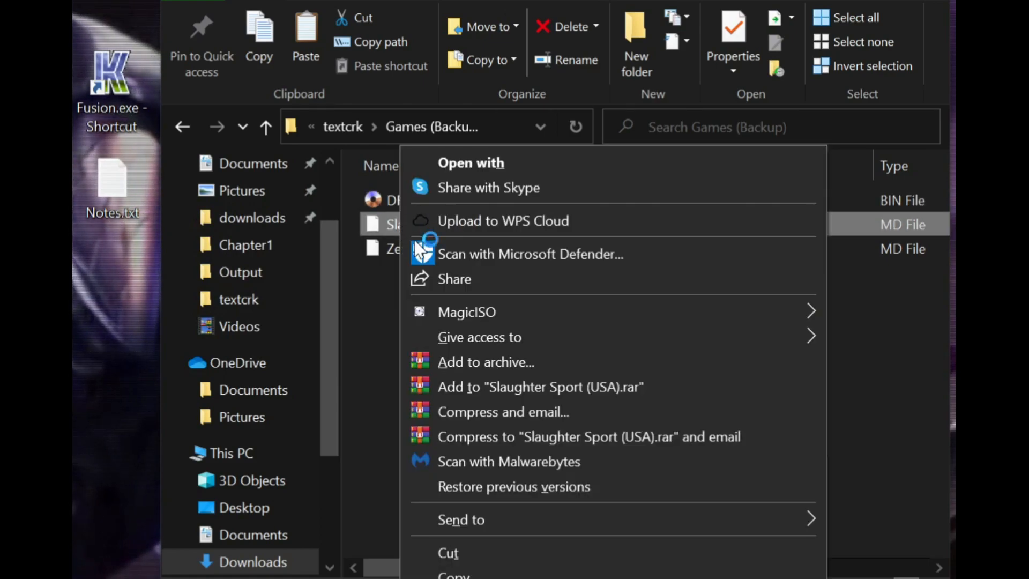
key(m)
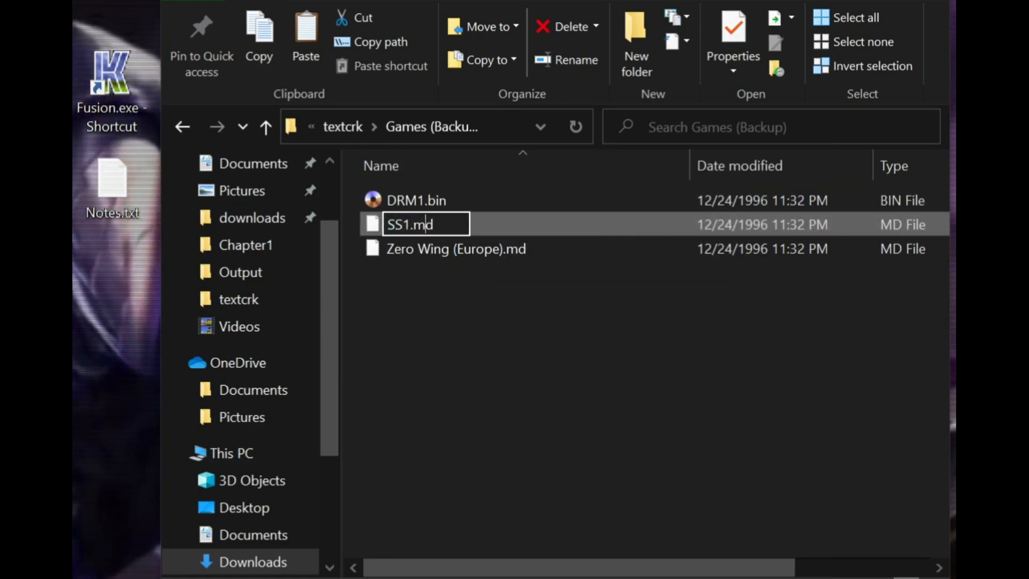
text(SS1.bin)
key(Return)
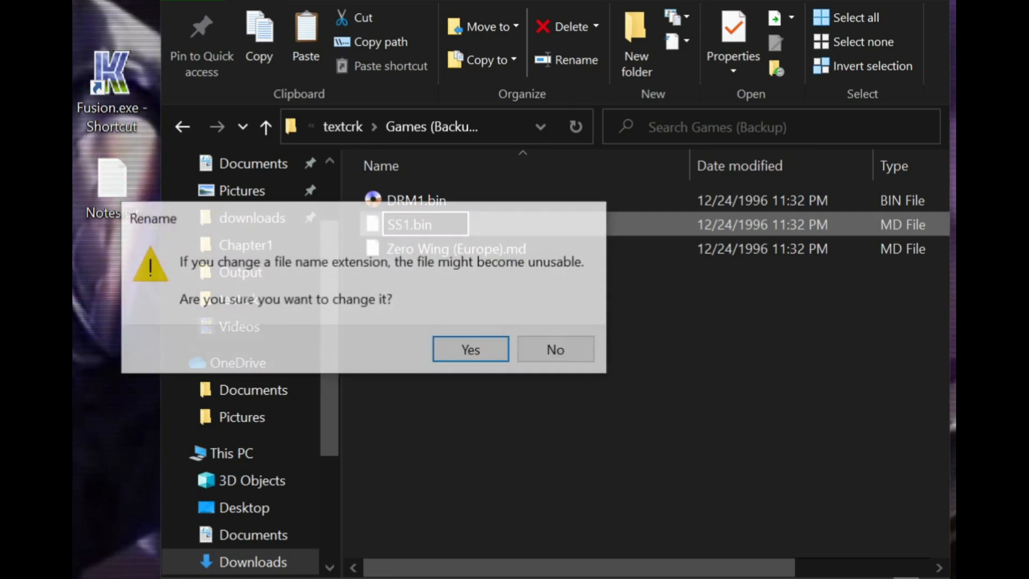
key(Return)
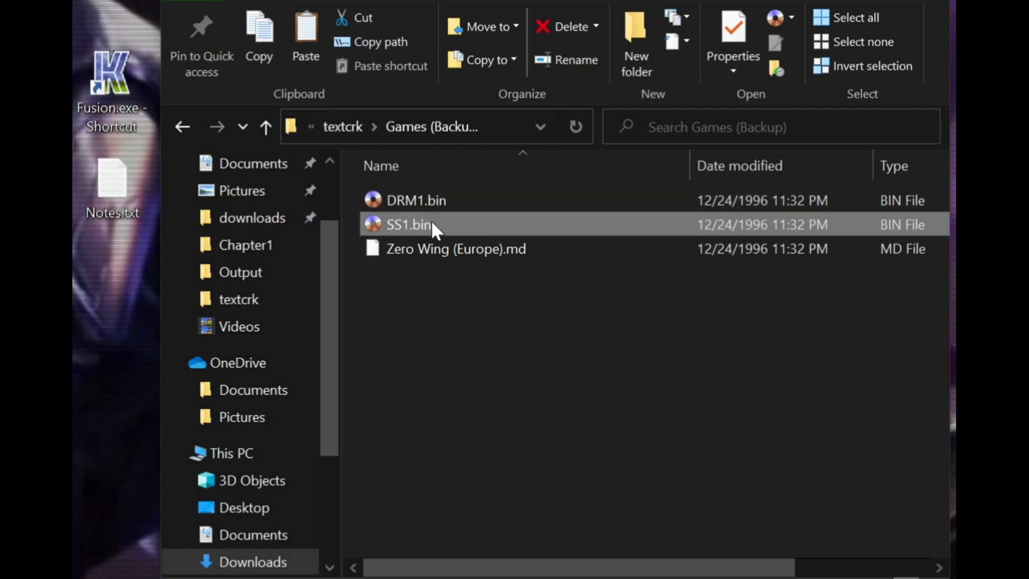
Step: Rename Zero Wing (Europe).md to ZW1.bin, accepting the extension change
right_click(473, 249)
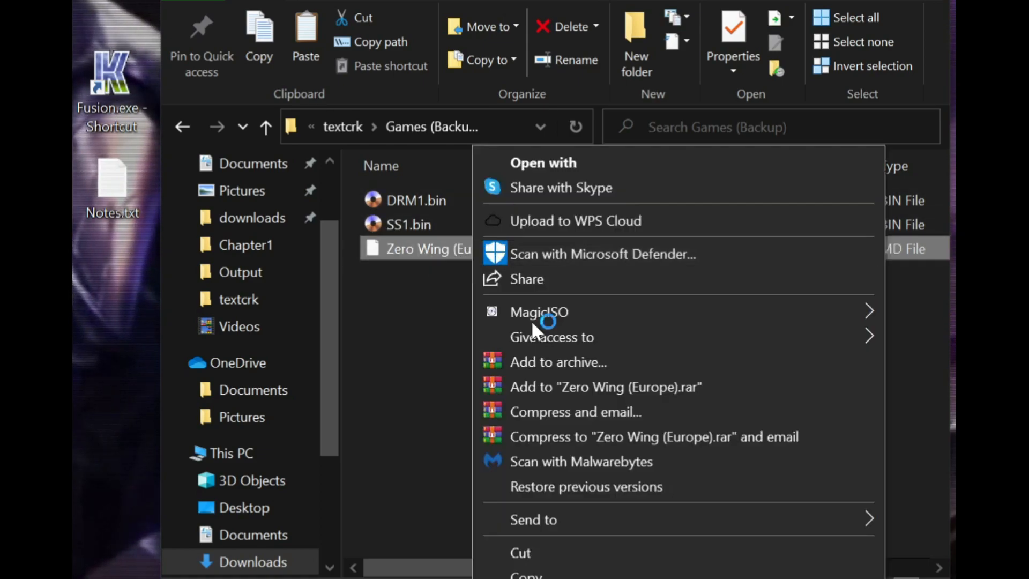
key(m)
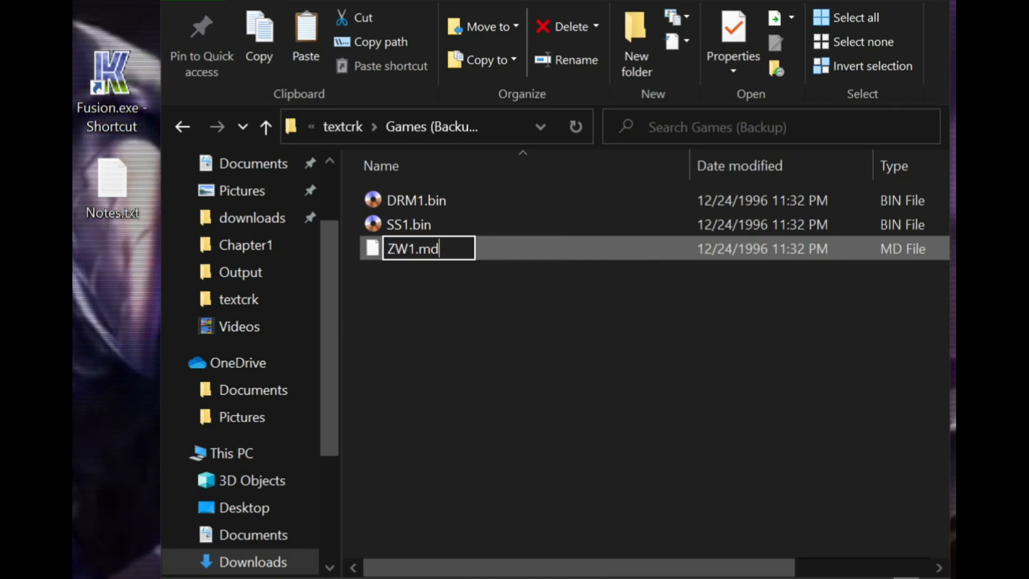
text(ZW1.bin)
key(Return)
key(Return)
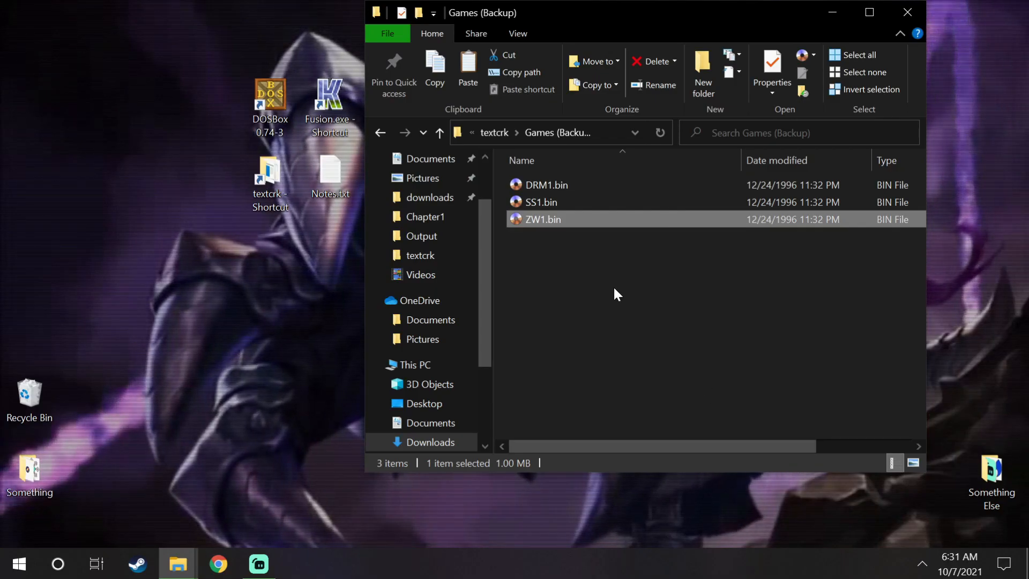
Step: Copy DRM1.bin, SS1.bin and ZW1.bin from Games (Backup) into the parent textcrk folder
click(499, 333)
drag(604, 280, 546, 166)
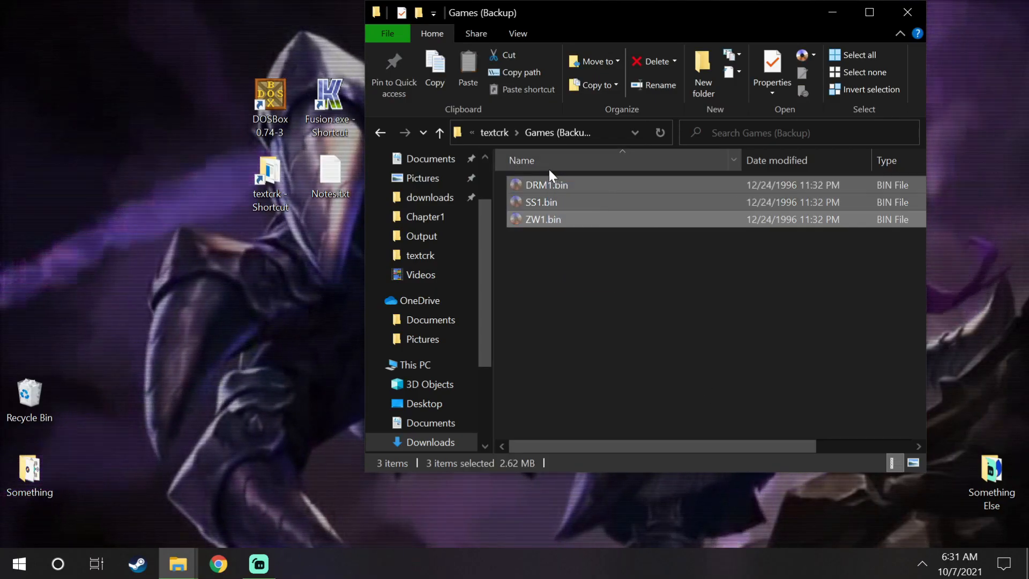
click(503, 134)
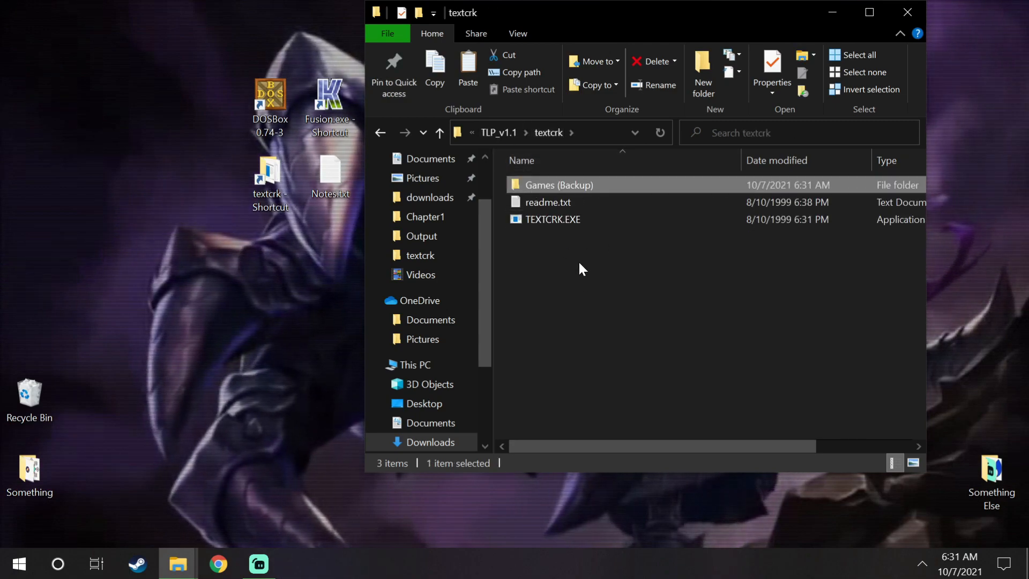
click(578, 260)
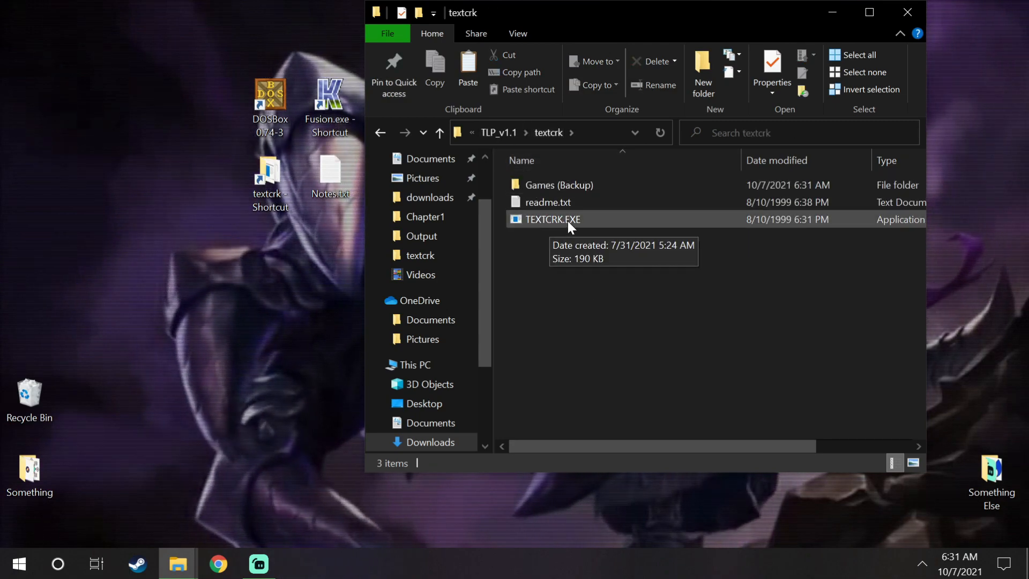
key(ctrl+v)
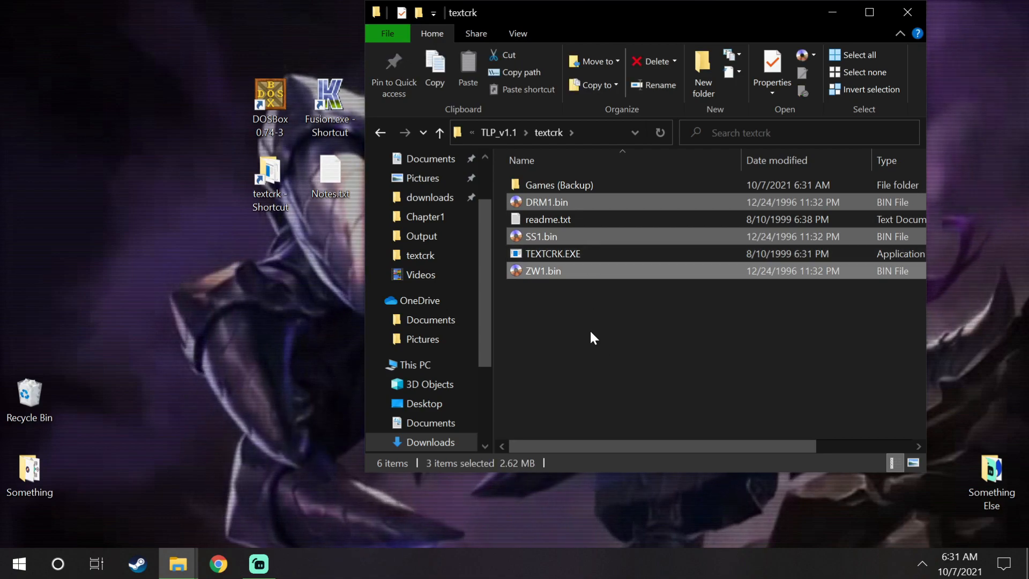
click(592, 341)
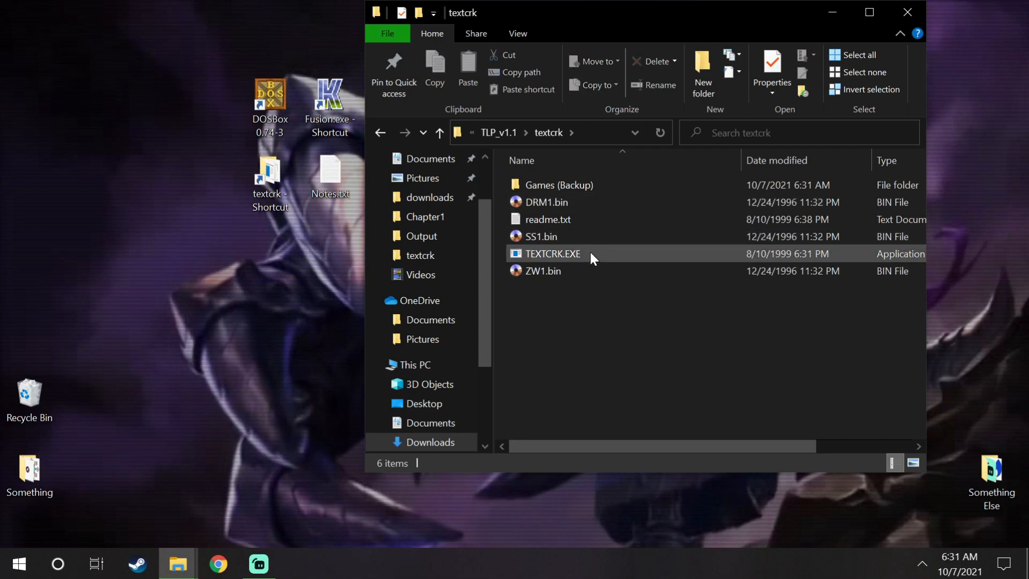
Step: Check the Read-only and Hidden attributes in the properties of DRM1.bin in the textcrk folder
click(560, 207)
right_click(561, 207)
click(602, 538)
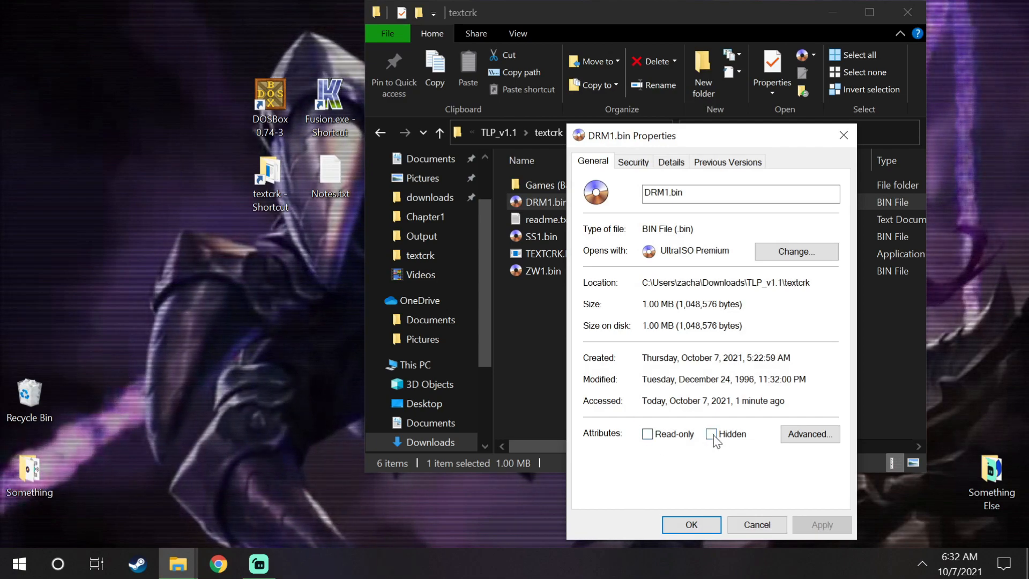
click(703, 521)
click(603, 402)
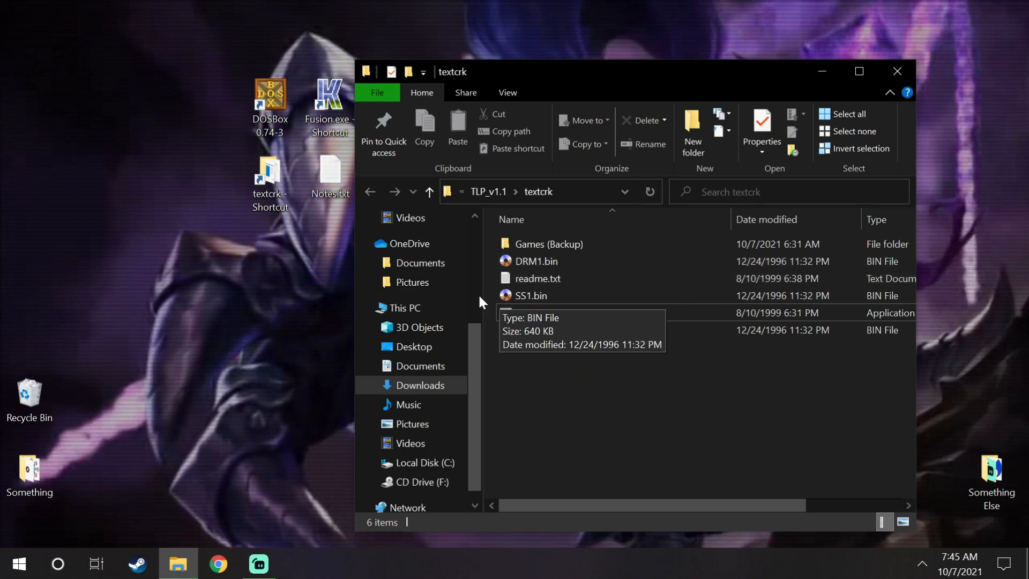
Step: Open the desktop's Notes.txt in Notepad and move its window aside to leave the Fusion shortcut accessible
double_click(334, 179)
drag(508, 110, 750, 91)
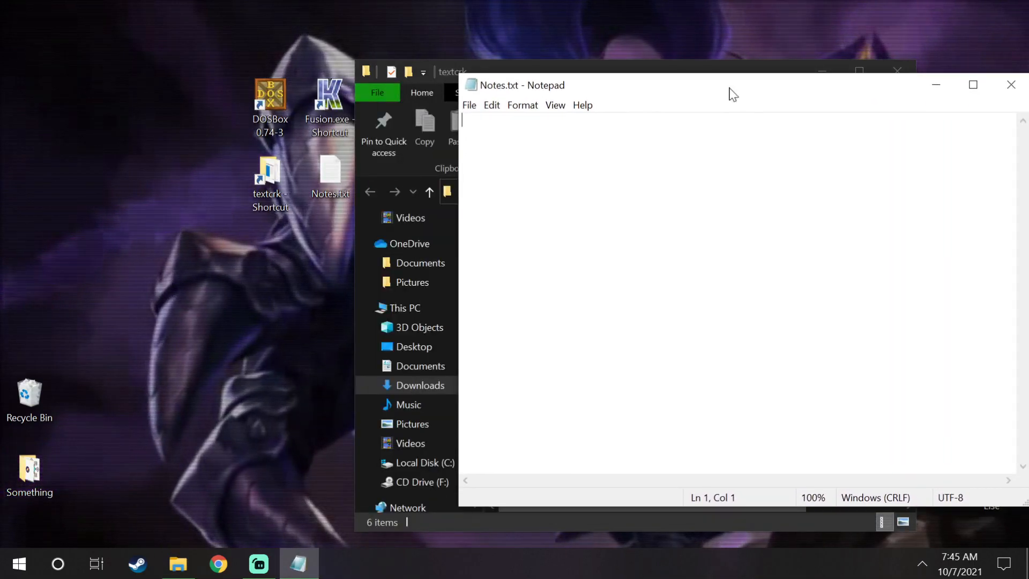
Step: Launch the Fusion emulator and load the Dr. Robotnik's Mean Bean Machine Genesis ROM
double_click(343, 104)
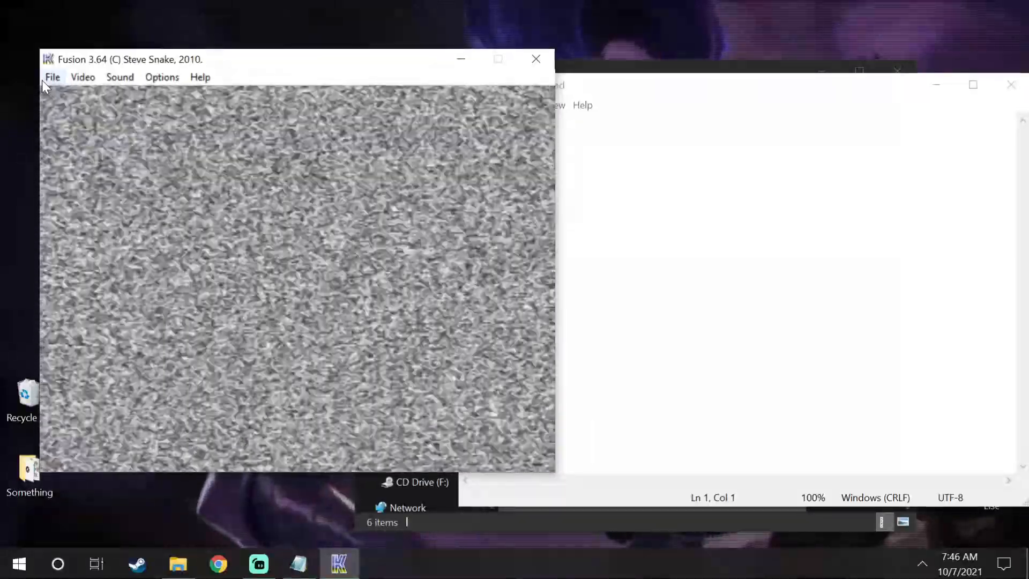
click(42, 80)
click(99, 131)
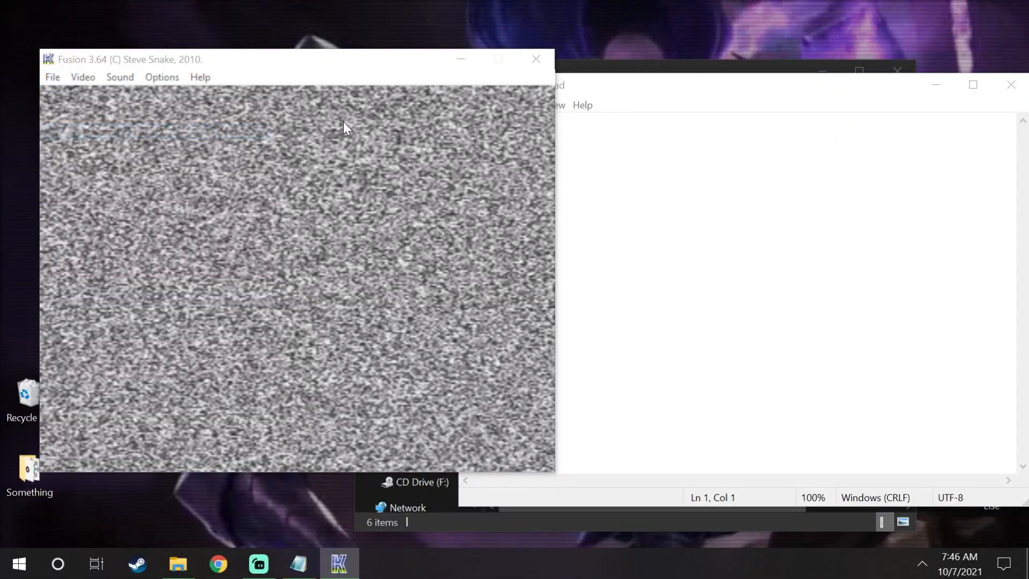
double_click(227, 217)
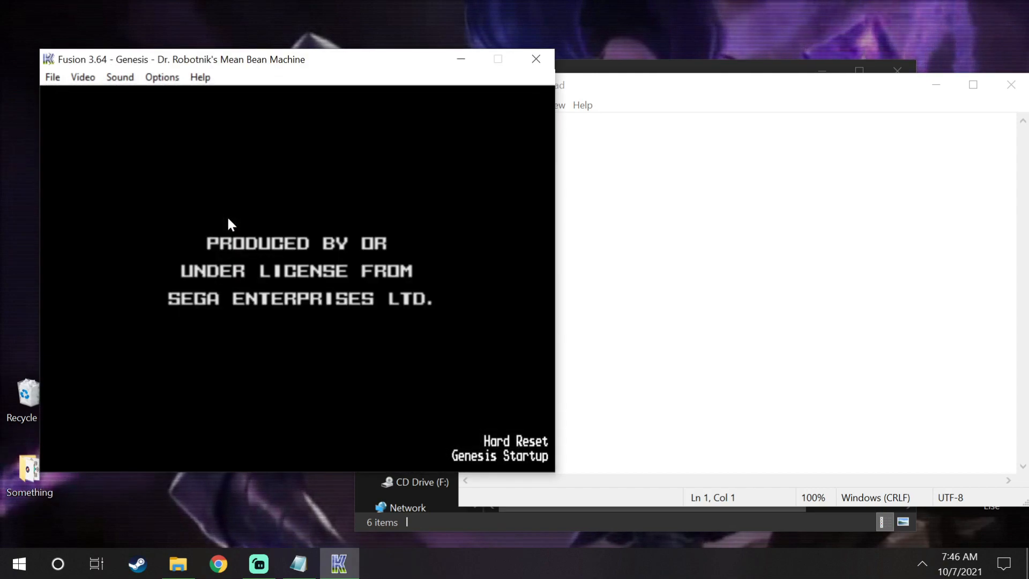
Step: Skip the game's intro, start Scenario Mode and pause emulation once the first dialogue line is fully displayed
key(BackSpace)
key(Return)
key(Return)
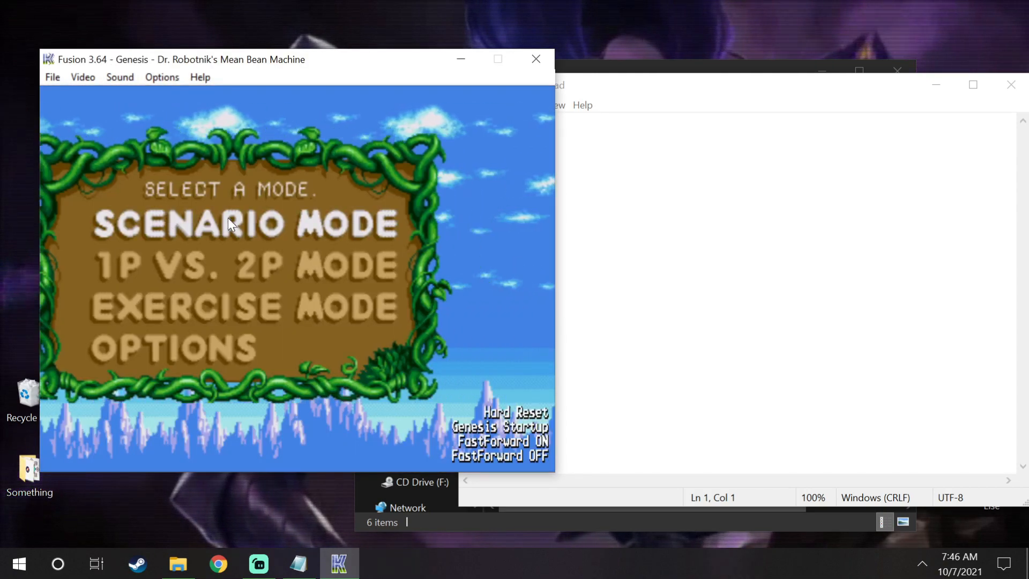
key(Return)
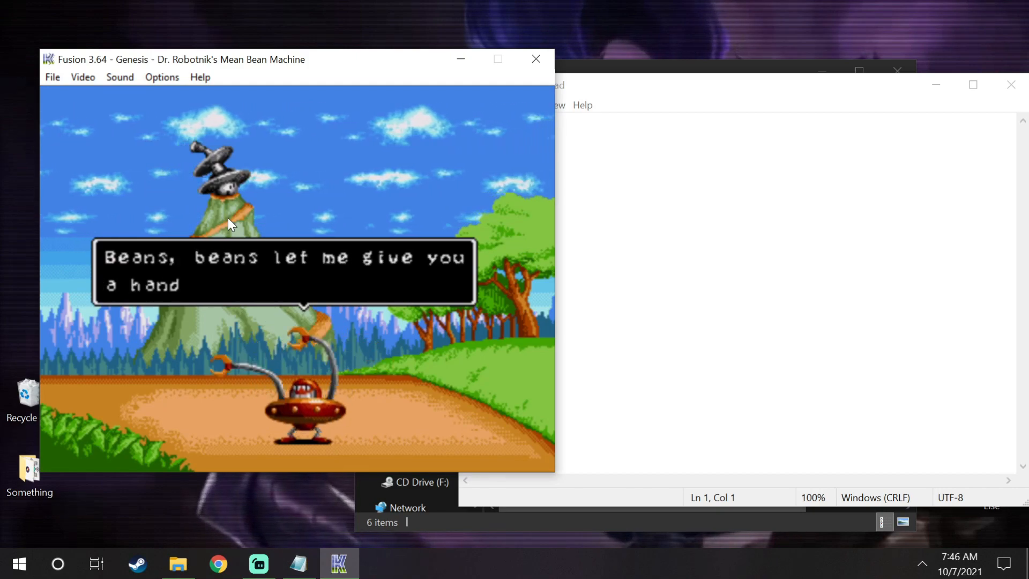
key(Pause)
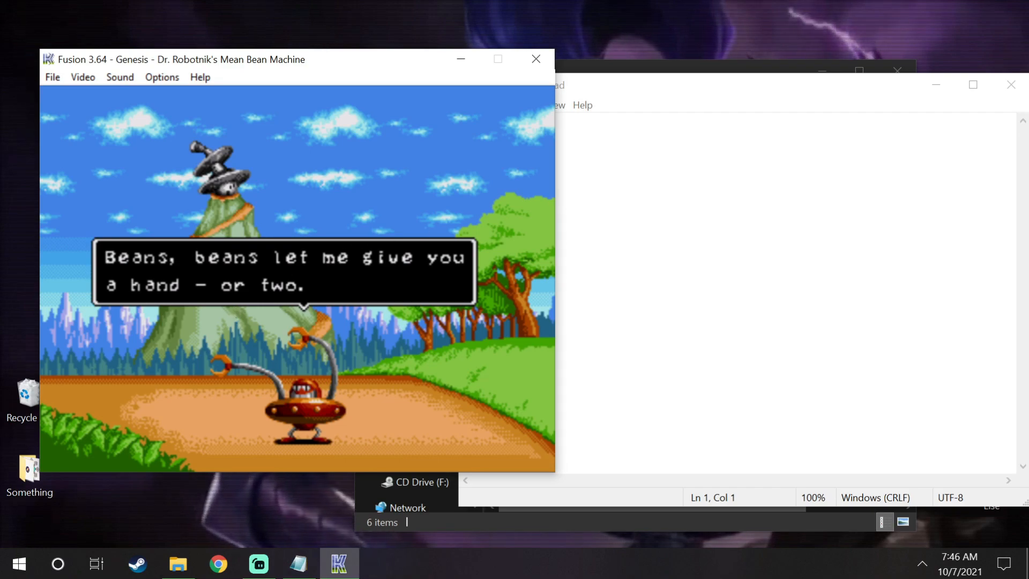
Step: Switch to Notepad, shift its window clear of the dialogue box, and enter "Beans, beans let me give you" in Notes.txt
key(alt+Tab)
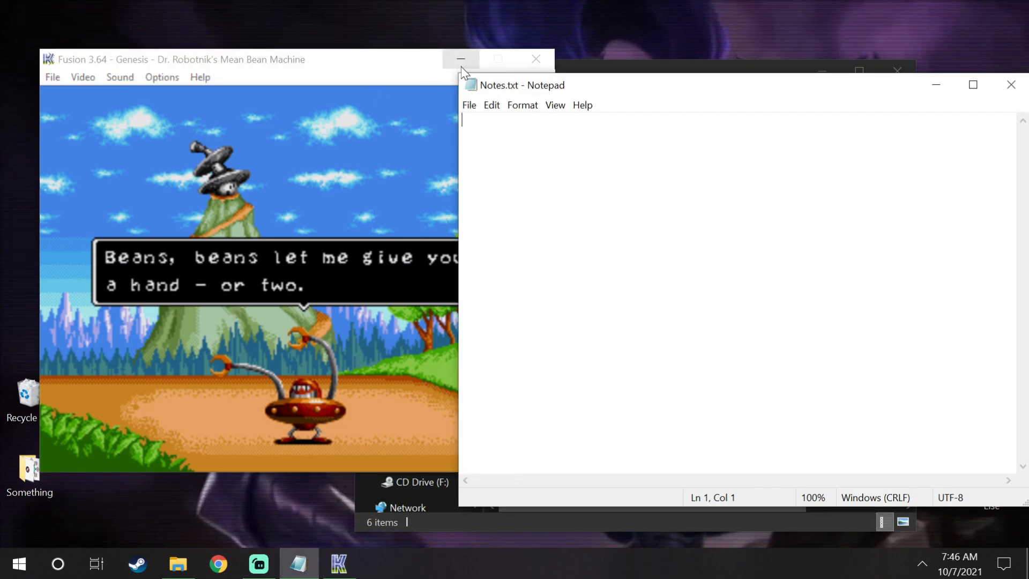
drag(503, 83, 522, 86)
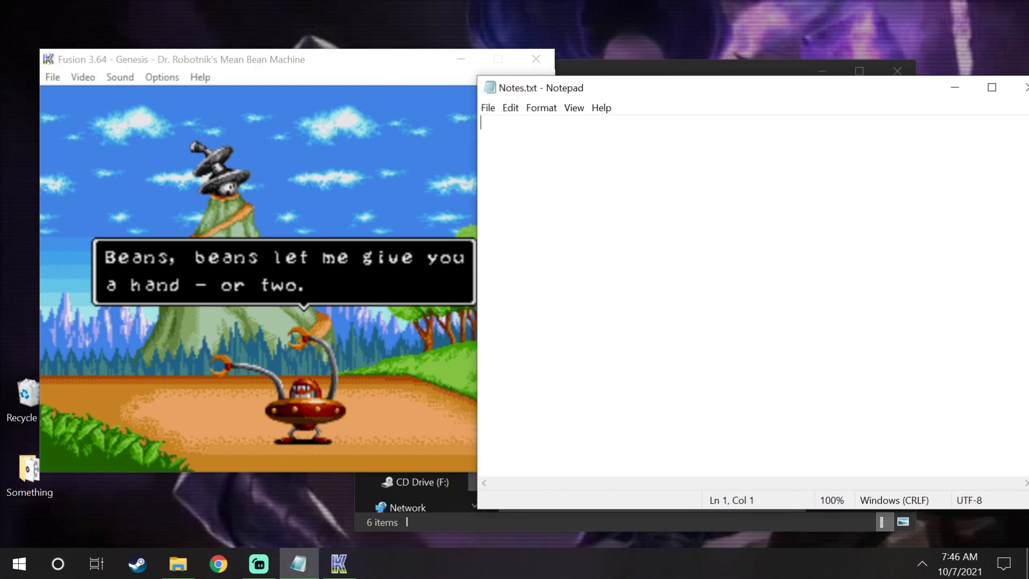
text(Bean)
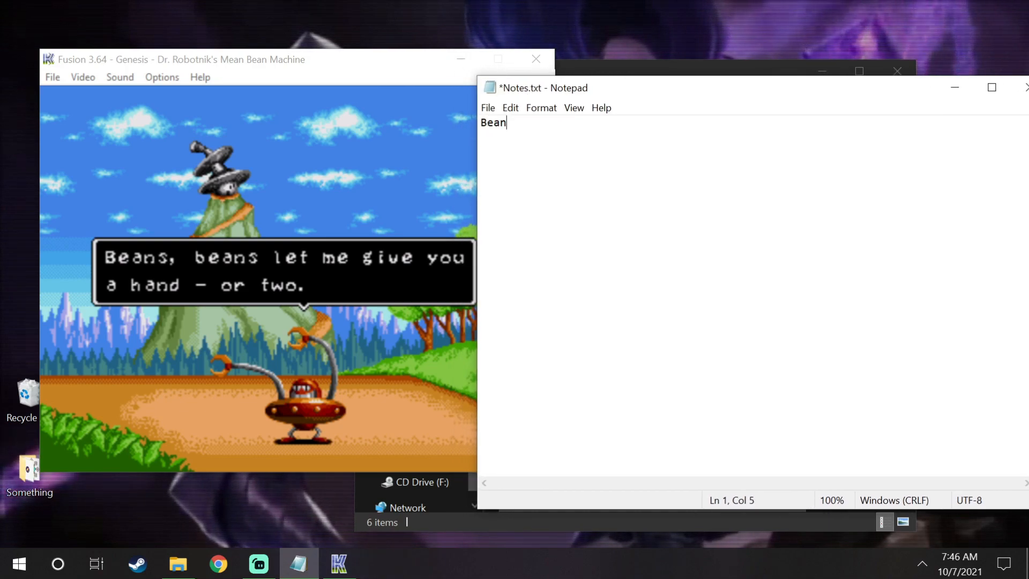
text(s, beans let me give you)
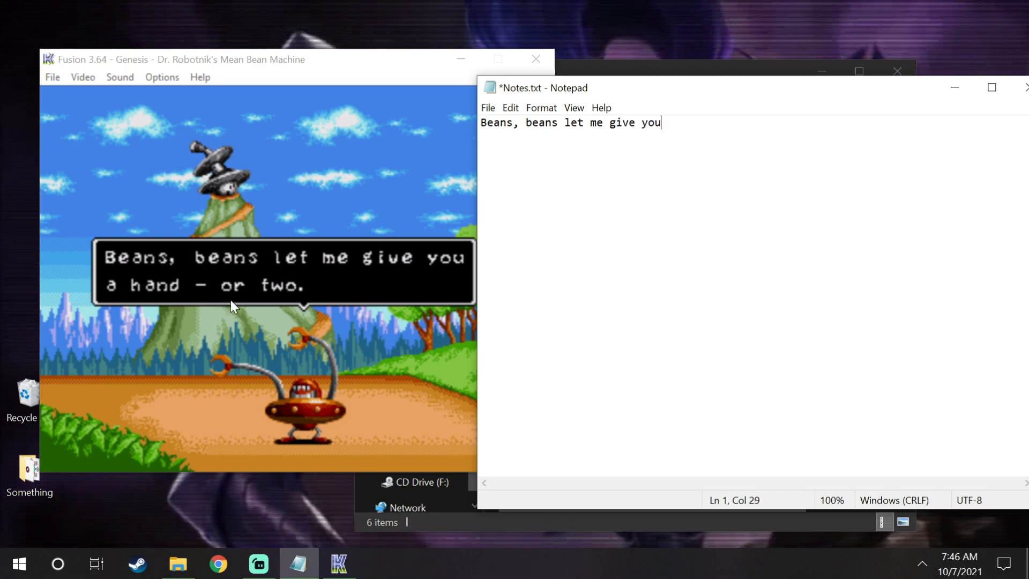
Step: Complete the transcribed dialogue with "a hand - or two." directly after "you", leaving no space at the in-game line break
click(433, 260)
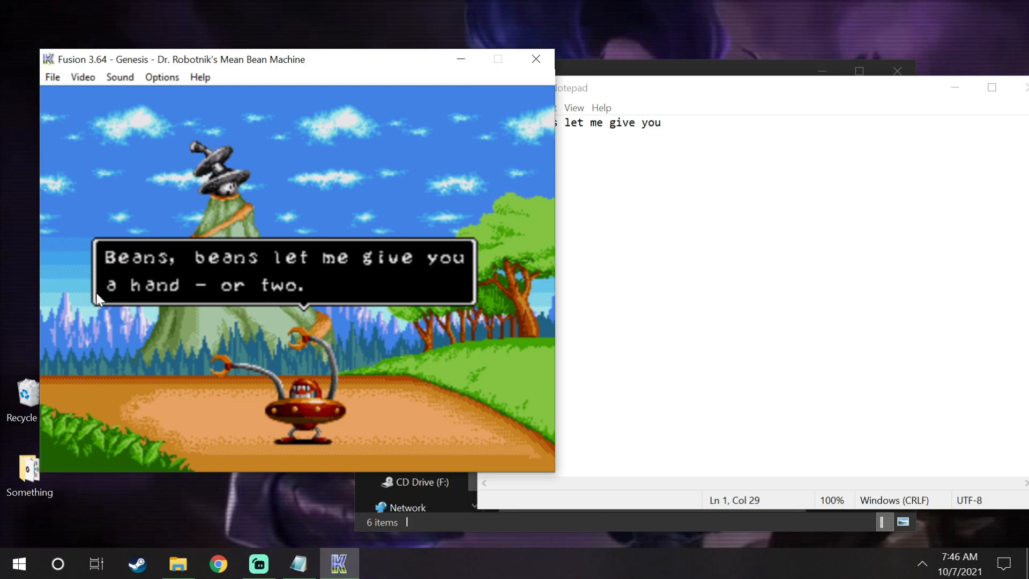
text(give you)
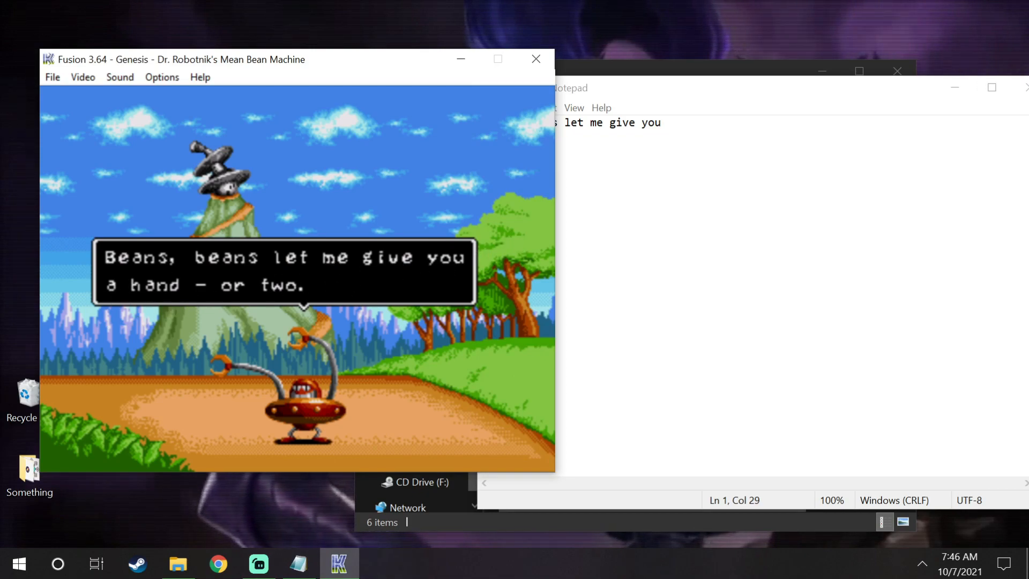
key(alt+Tab)
text(a)
key(Left)
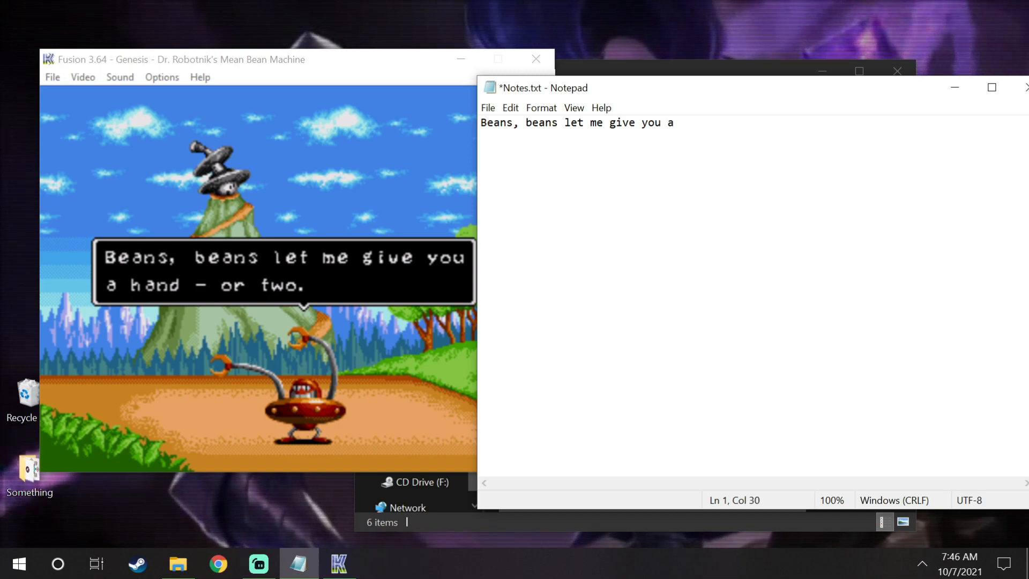
key(Right)
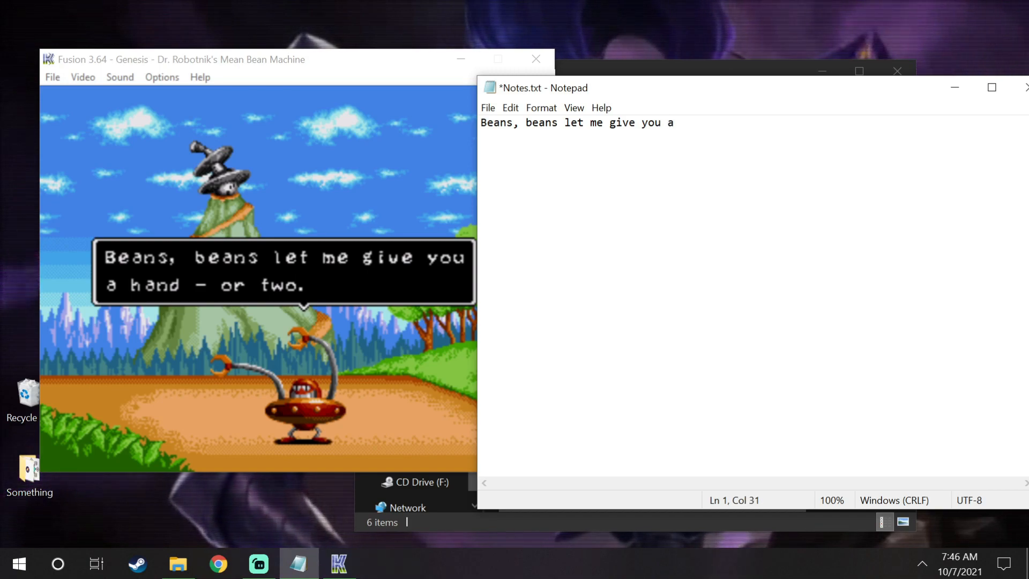
key(Left)
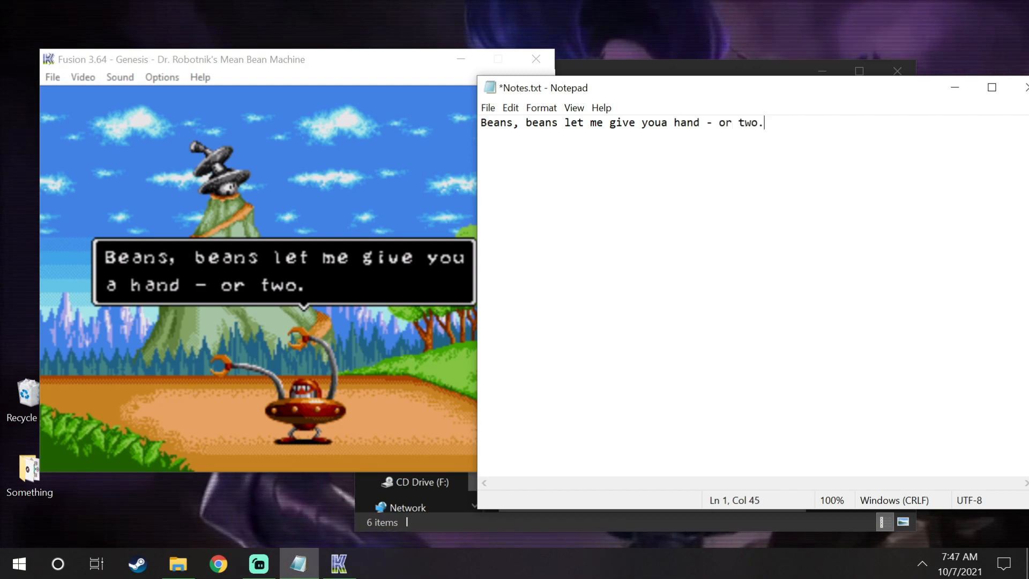
key(ctrl+a)
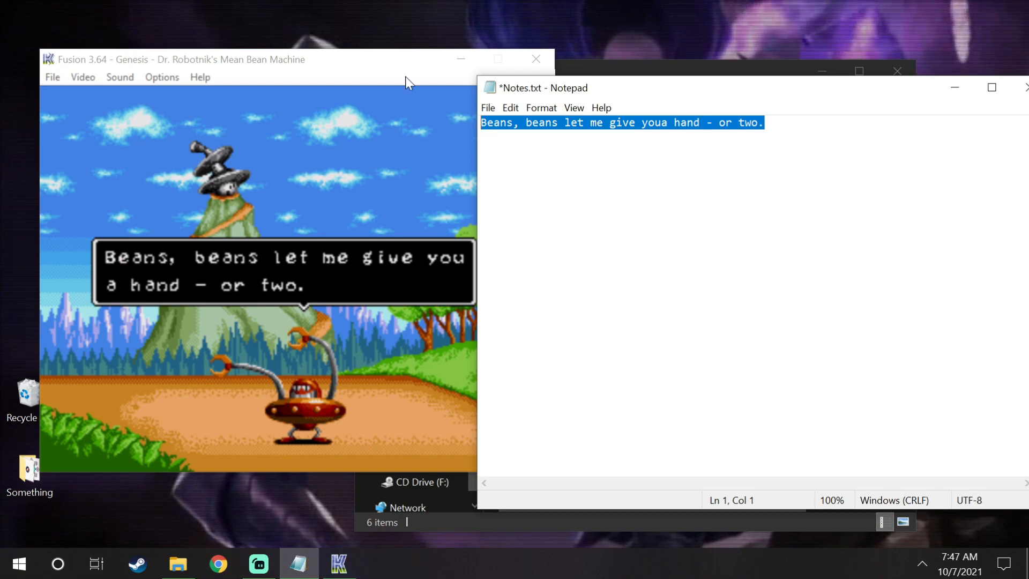
click(780, 120)
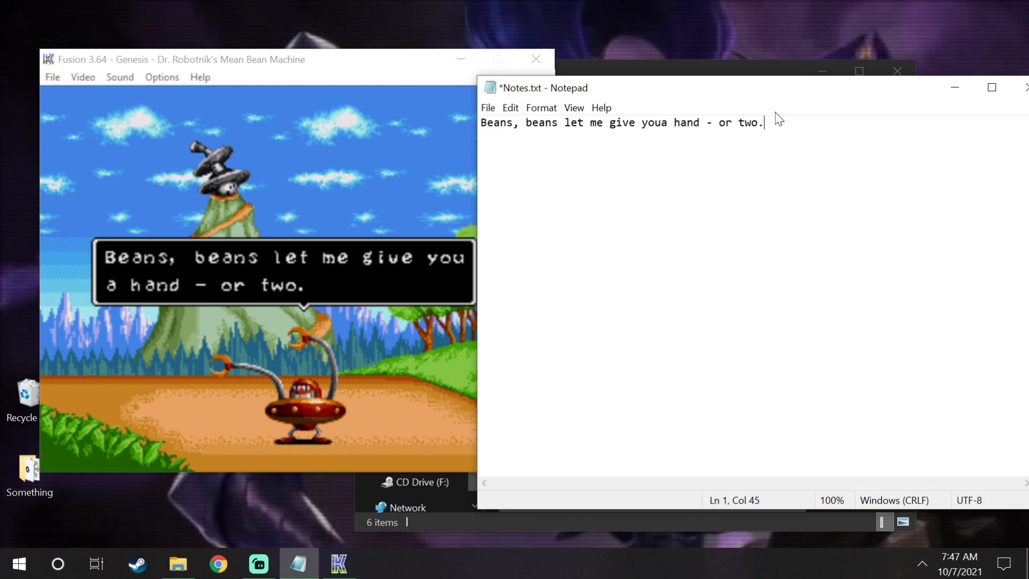
Step: Add a second line of repeated "a" characters ending in "qqqq" that runs past the end of the dialogue line
key(Return)
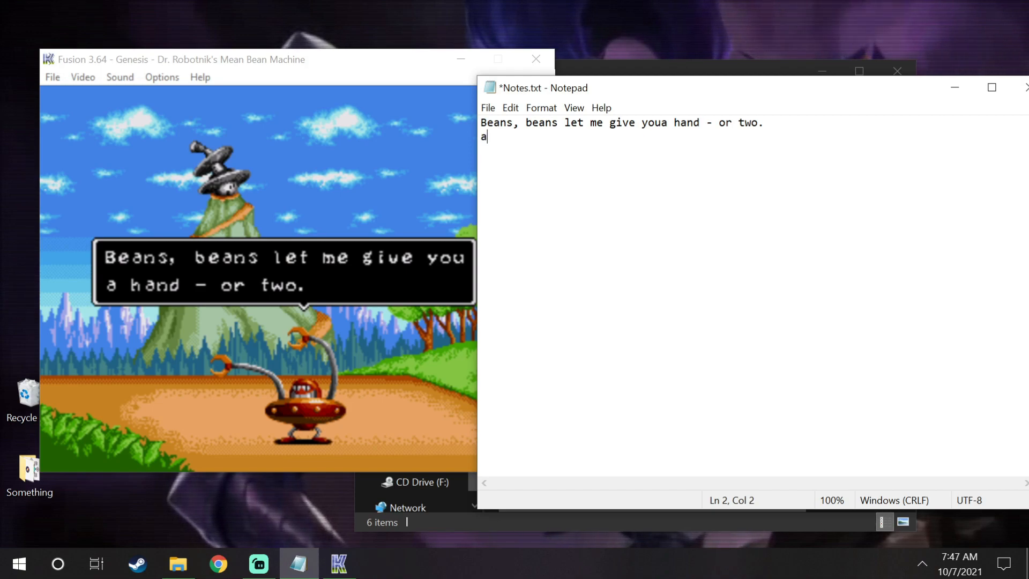
text(aaaaaaaaaaaaaaaaaaaaaaaaaaaaaaaaaaaaaaaaaaa)
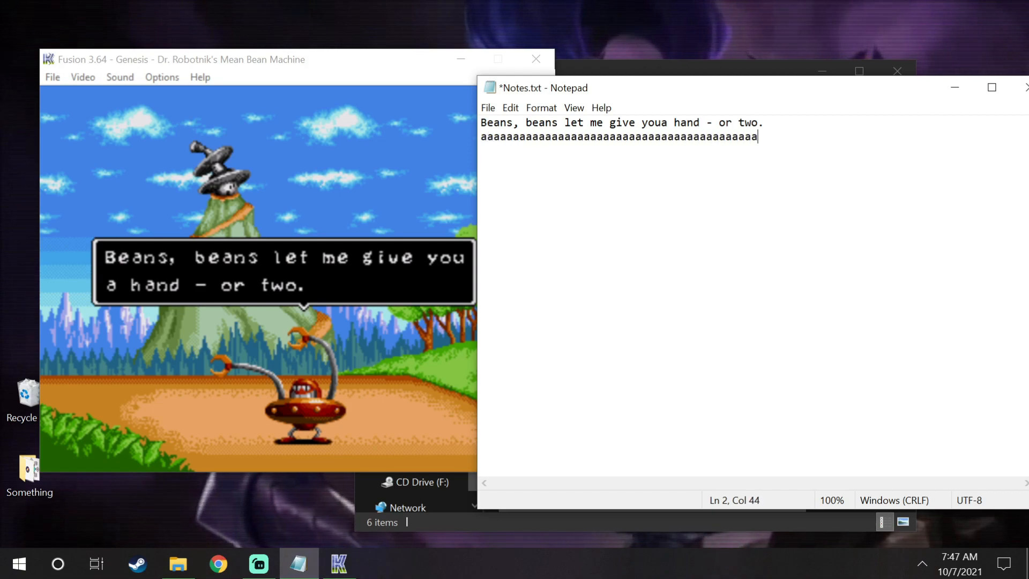
text(aqqqq)
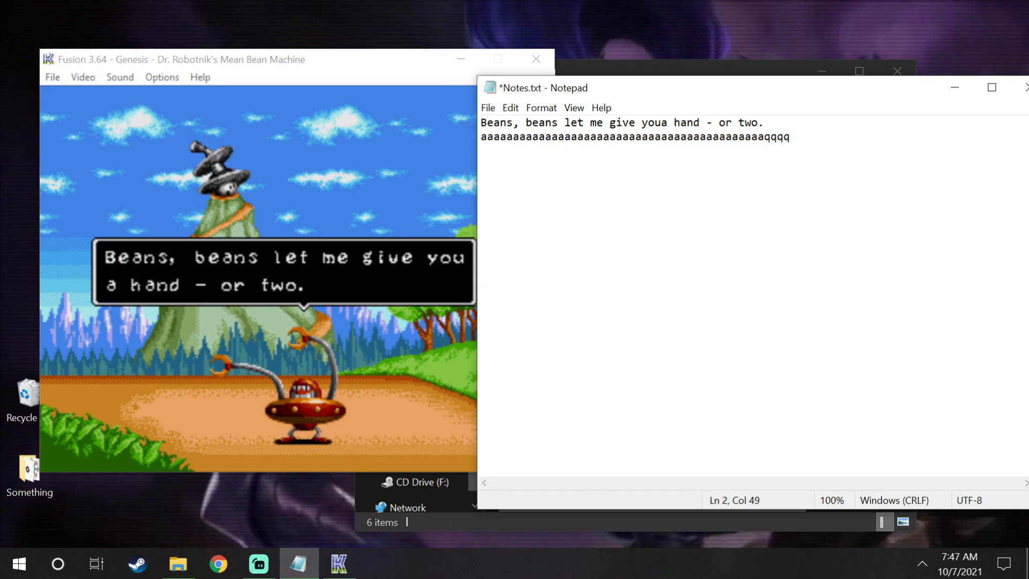
Step: Remove the surplus "qqqq" from the filler line and highlight both lines to compare their lengths
key(shift+Left)
key(shift+Left)
key(shift+Left)
key(shift+Left)
key(shift+Left)
key(shift+Left)
key(shift+Right)
key(shift+Right)
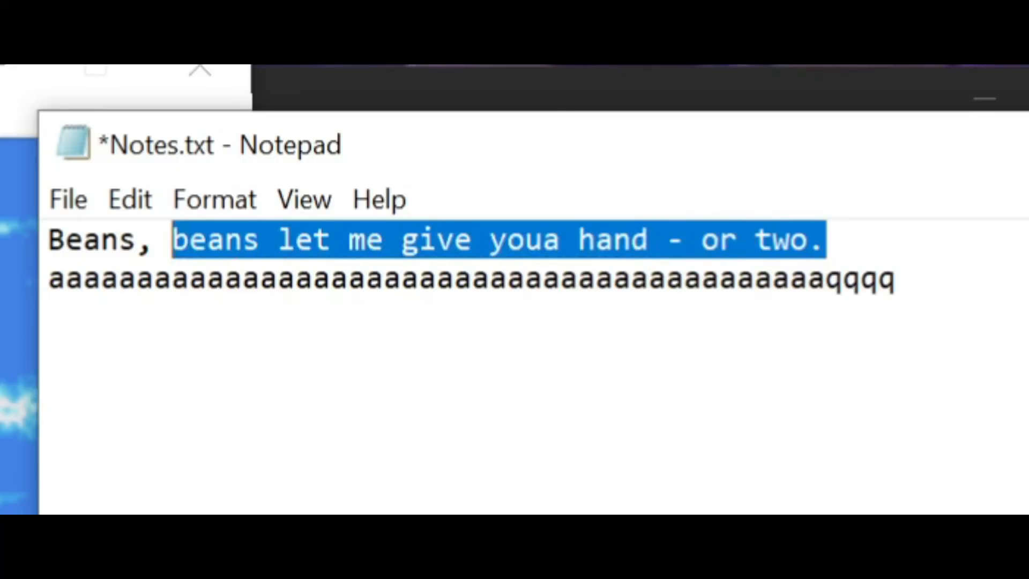
key(ctrl+shift+Left)
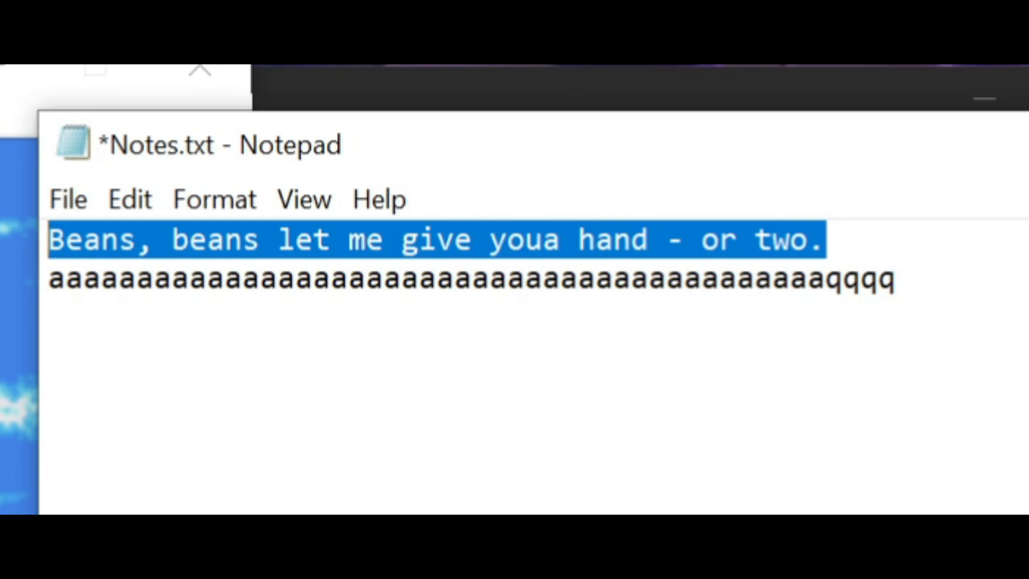
key(Right)
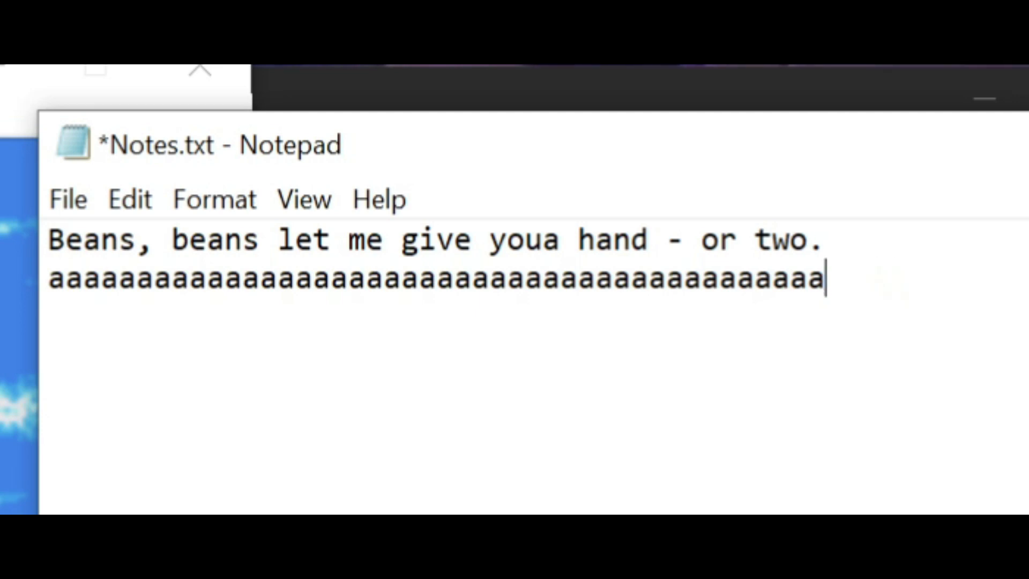
key(shift+Home)
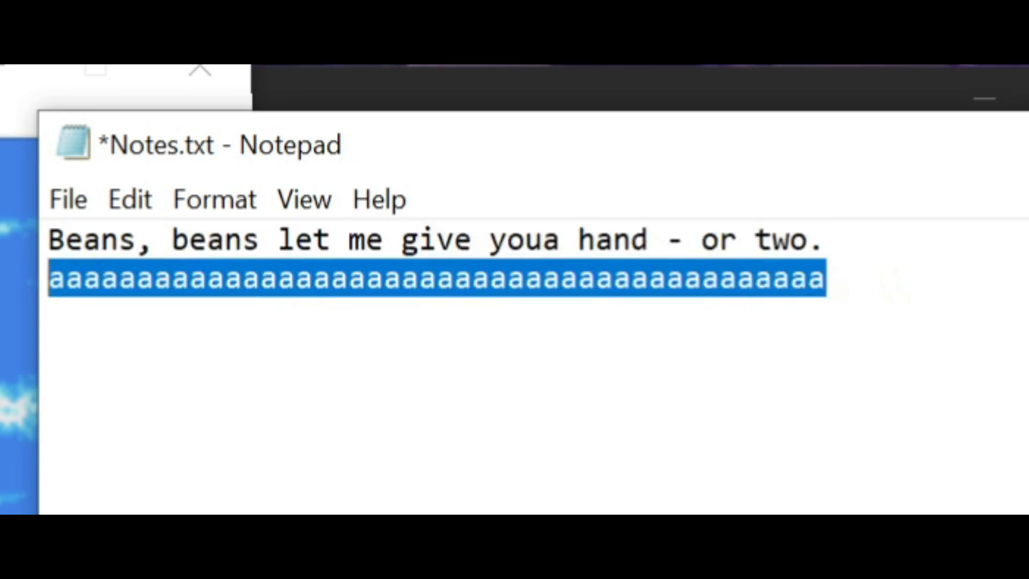
key(Left)
key(shift+Home)
key(ctrl+End)
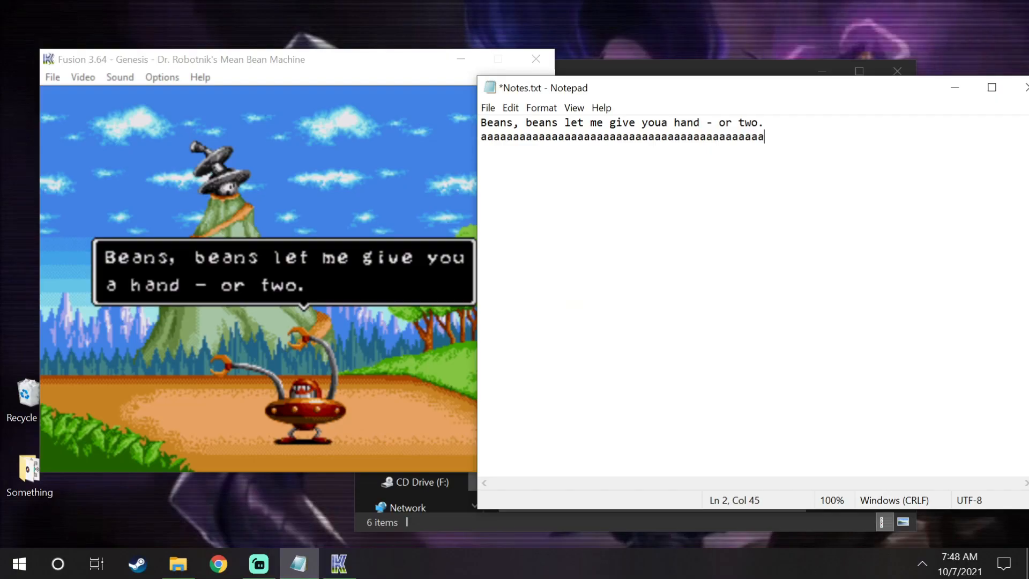
Step: Replace the filler line with 24 "a" characters followed by a space and "awesome"
drag(766, 137, 429, 147)
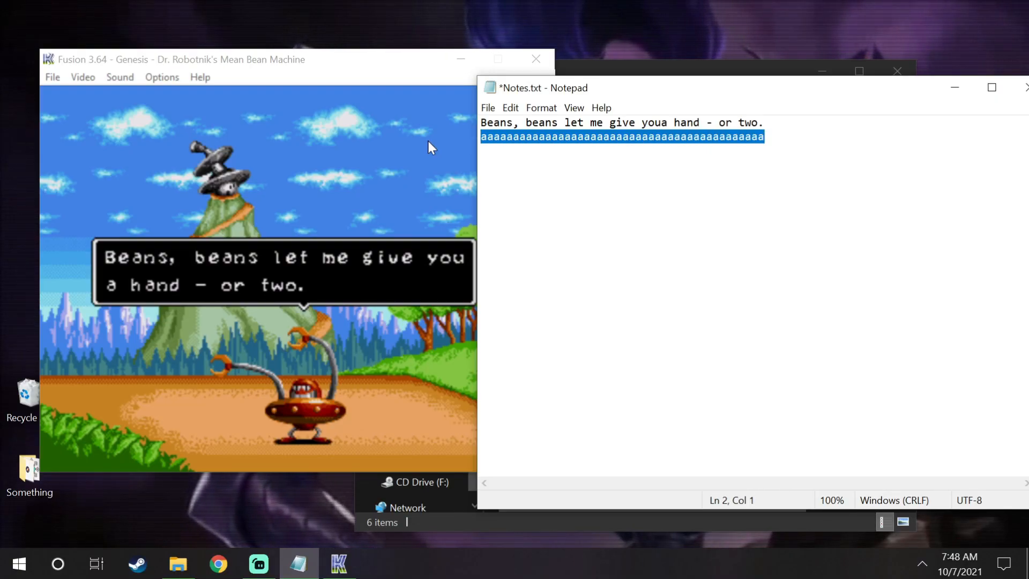
key(BackSpace)
text(aaaaaaaaaaaaaaaaa)
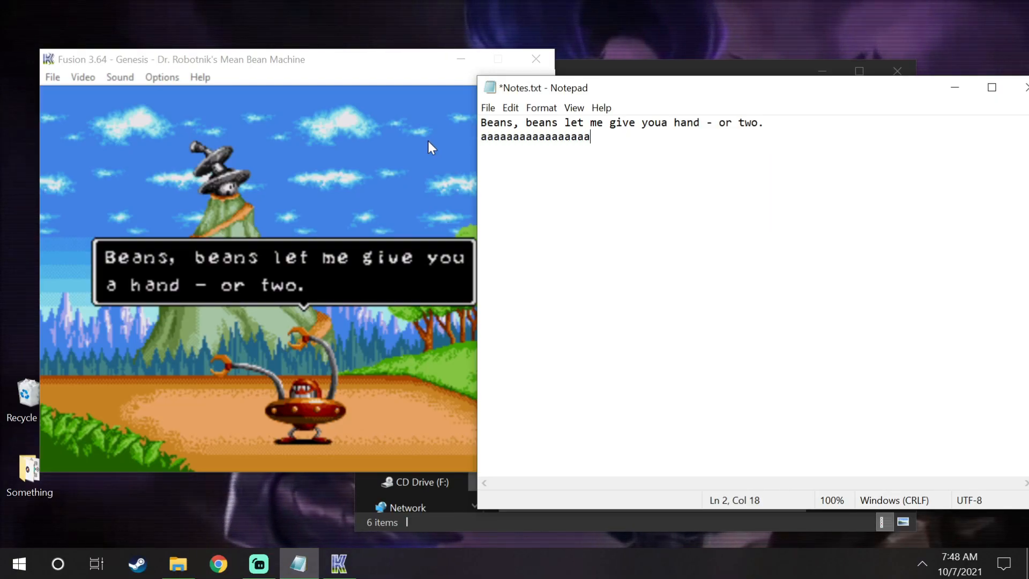
text(aaaaaaa awe)
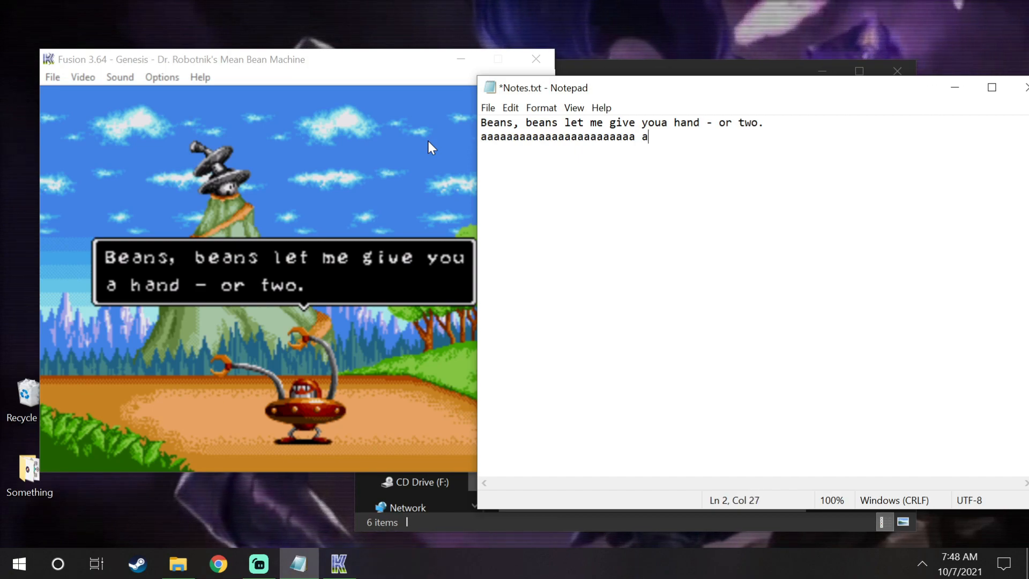
text(some)
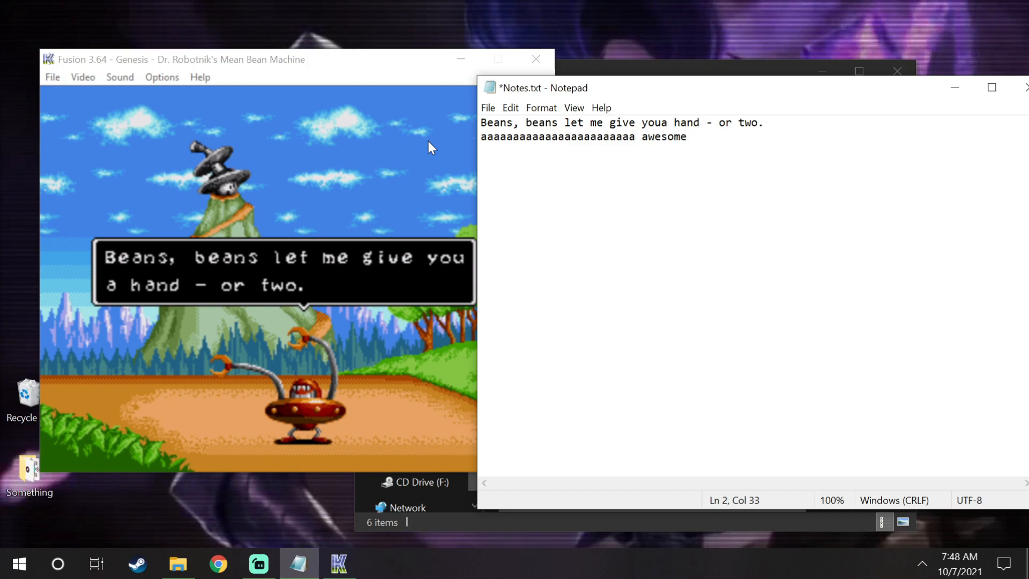
Step: Compare the in-game line break after "you" with the matching column in the "awesome" filler line
click(291, 271)
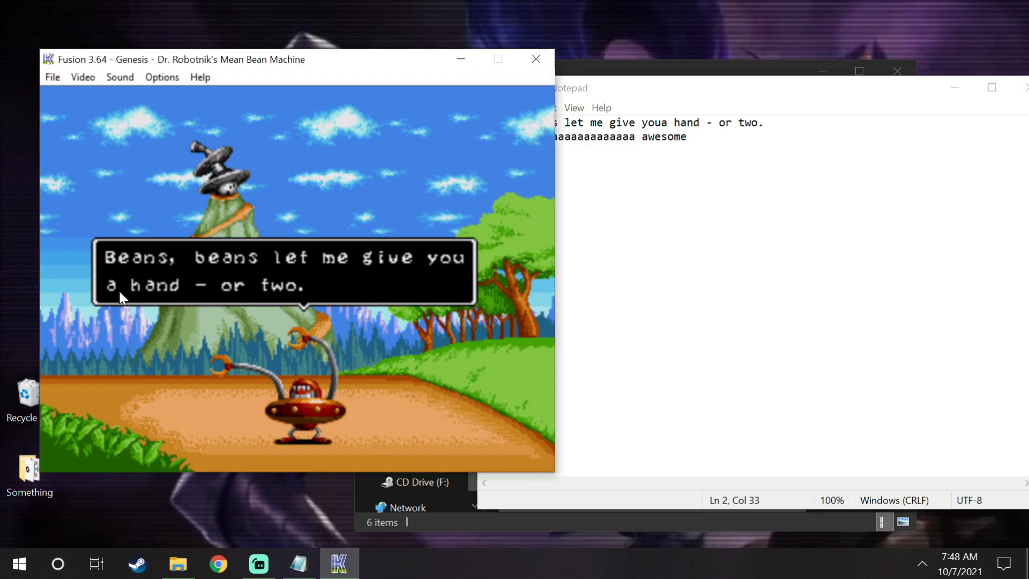
click(668, 137)
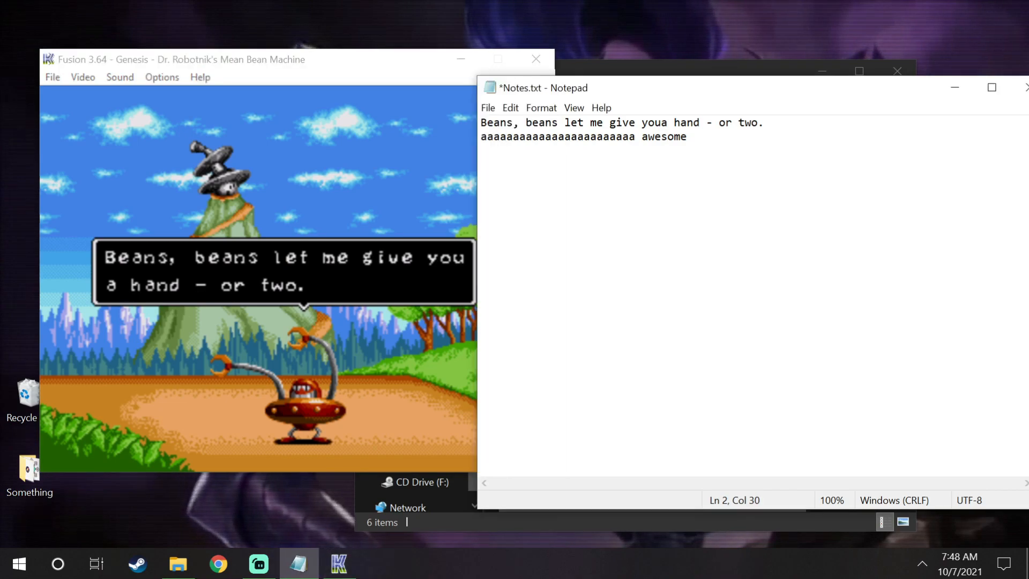
click(686, 137)
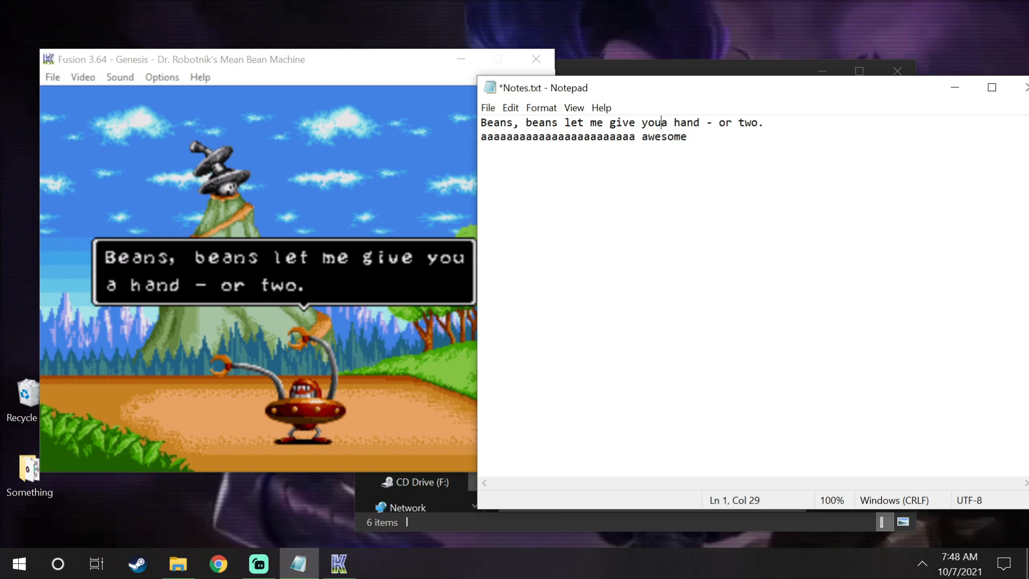
key(Down)
click(435, 255)
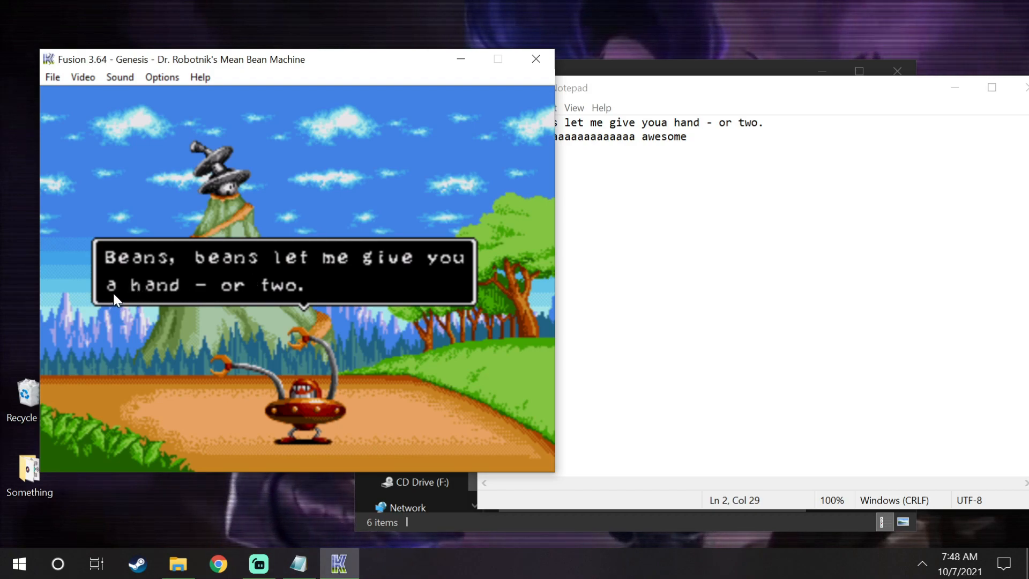
click(734, 225)
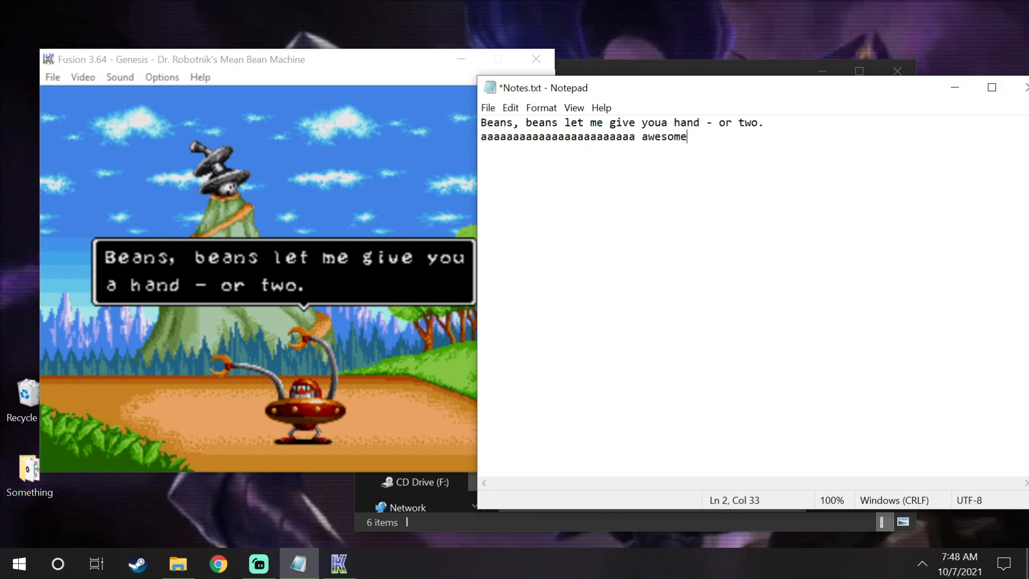
Step: Replace the filler line with the creator's username followed by "is a really cool guy you know."
key(shift+Home)
key(BackSpace)
text(Za)
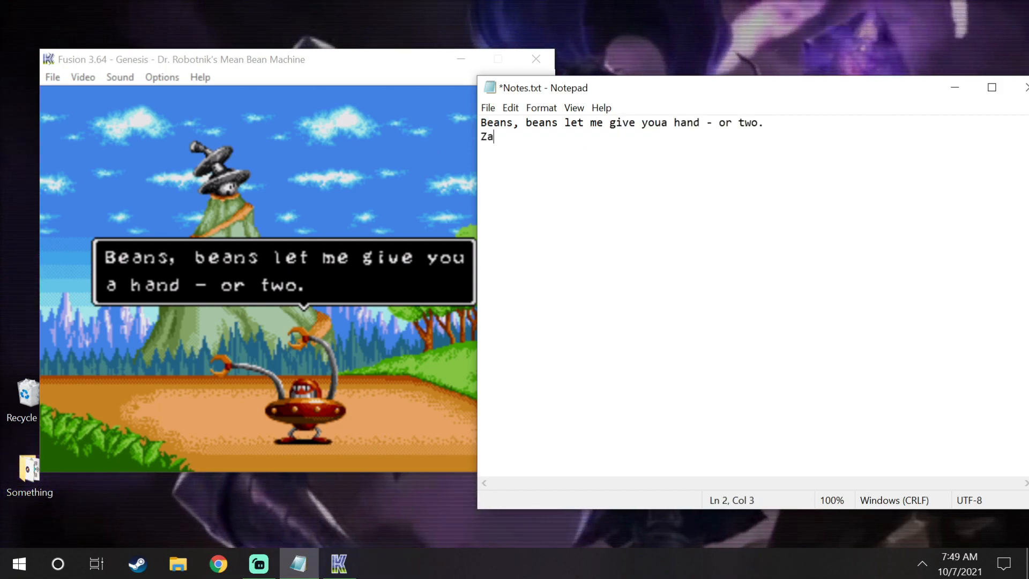
text(chary1021 is a really cool guy you know.)
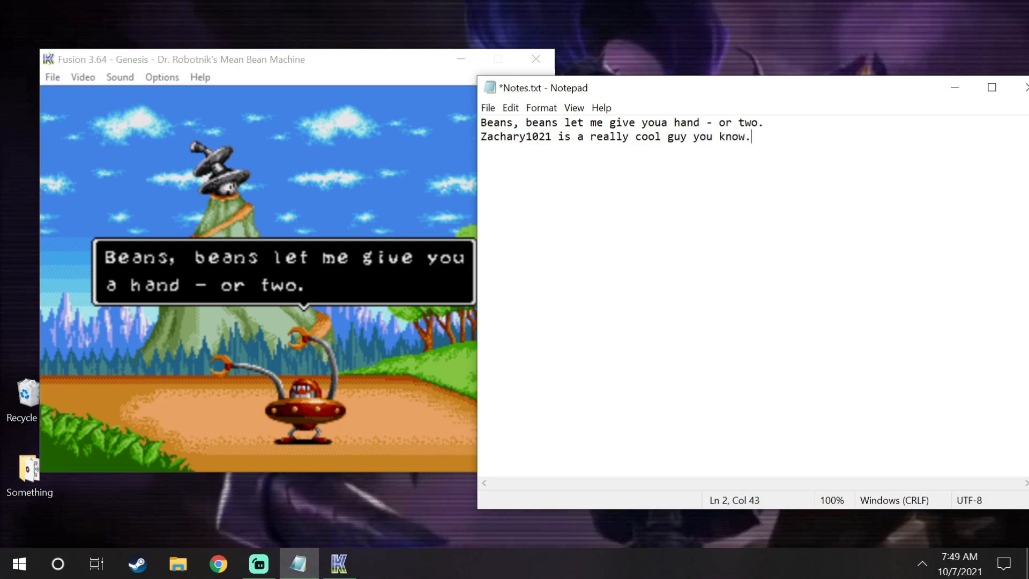
Step: Locate the in-game line break's column in the replacement sentence and remove the space between "cool" and "guy"
key(Left)
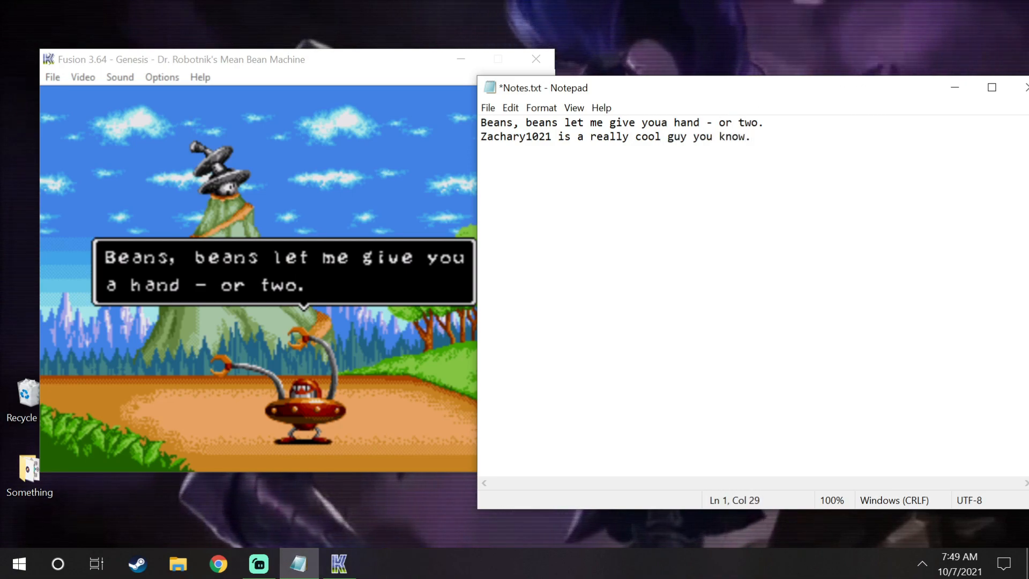
click(673, 136)
key(Left)
key(Left)
key(Left)
key(Left)
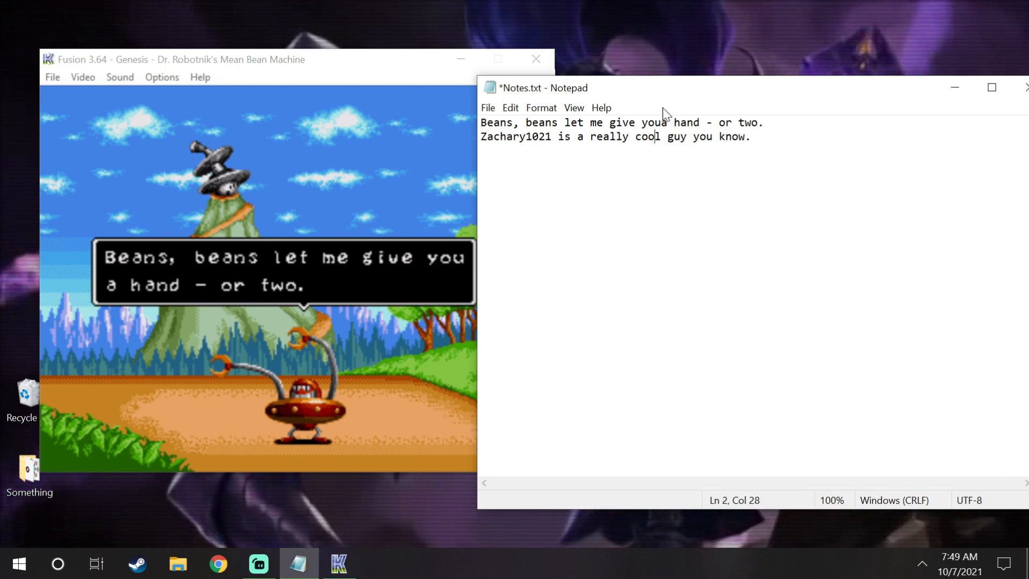
key(Right)
key(Right)
key(Right)
key(BackSpace)
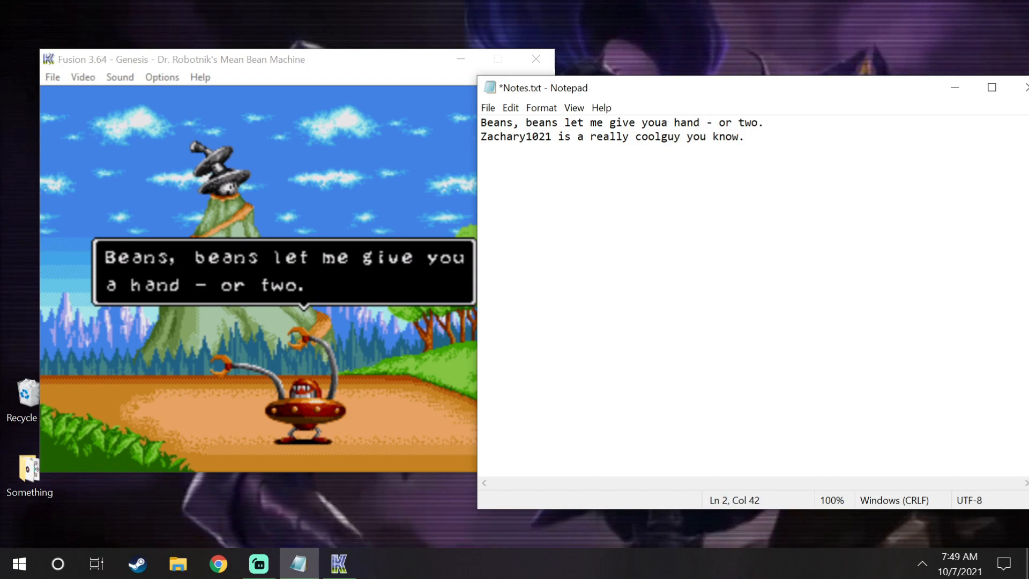
Step: Highlight the replacement sentence and check its length against the original dialogue line above it
key(ctrl+shift+Home)
key(shift+Down)
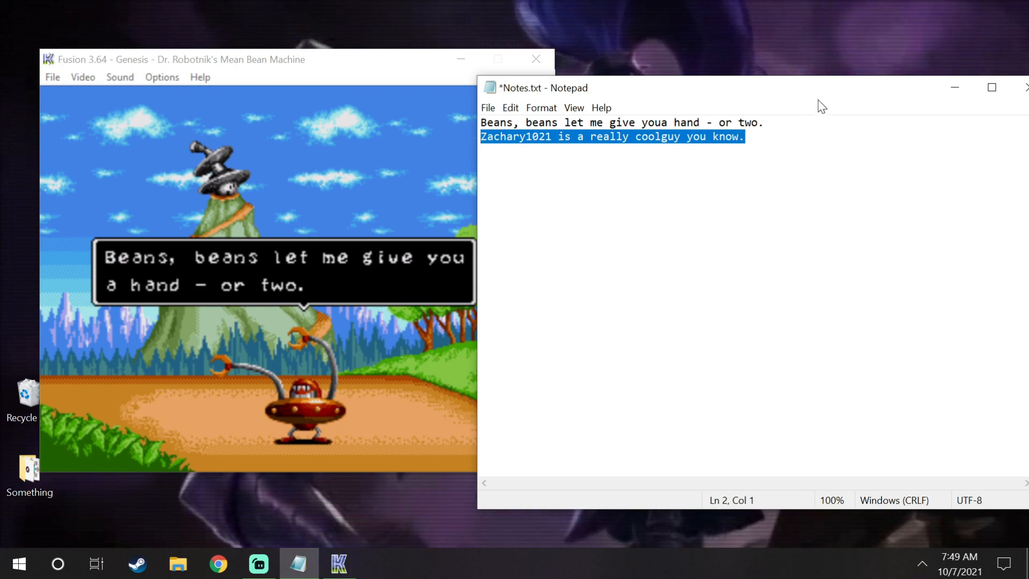
key(Left)
key(Left)
key(shift+Left)
key(shift+Left)
key(shift+Left)
key(shift+Left)
key(shift+Left)
key(shift+Left)
key(shift+Left)
key(shift+Left)
key(shift+Left)
key(shift+Left)
key(shift+Left)
key(shift+Left)
key(shift+Left)
key(shift+Left)
key(shift+Left)
key(shift+Left)
key(shift+Left)
key(shift+Left)
key(shift+Left)
key(shift+Left)
key(Down)
key(Home)
key(shift+End)
key(End)
key(shift+Home)
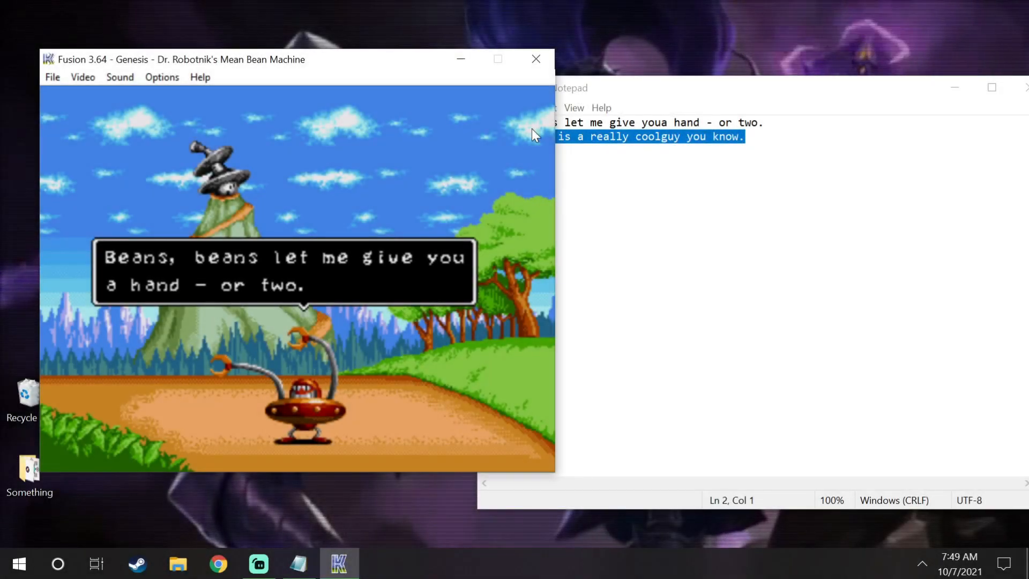
Step: Close the emulator and open the textcrk folder from the desktop
click(536, 59)
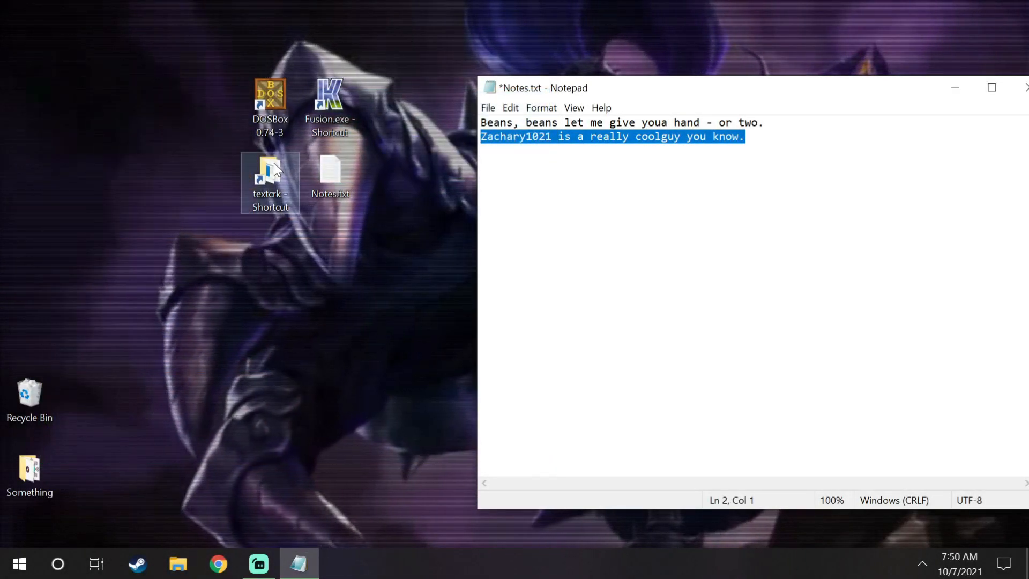
double_click(274, 163)
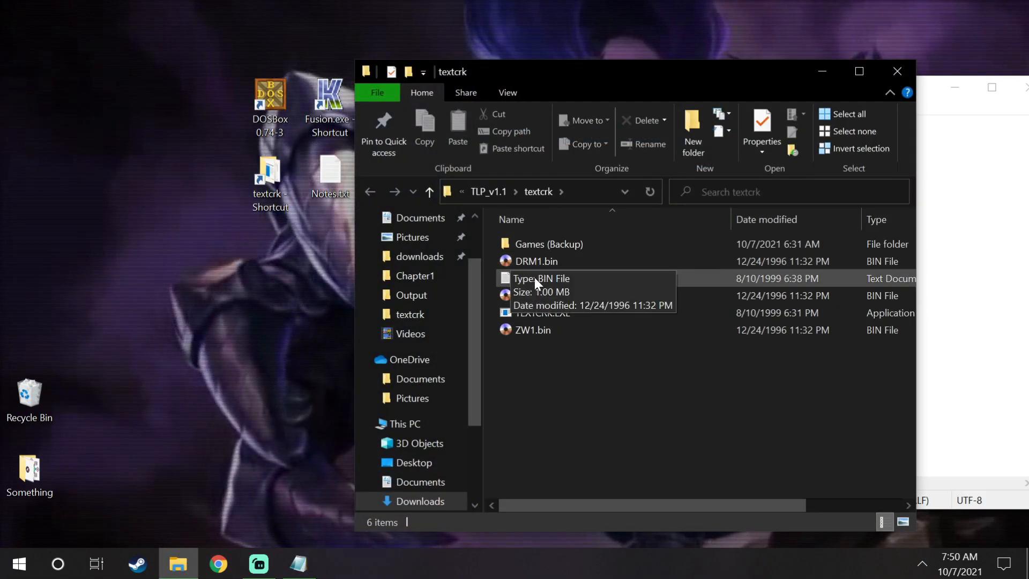
Step: Try to run TEXTCRK.EXE directly in Windows
click(528, 311)
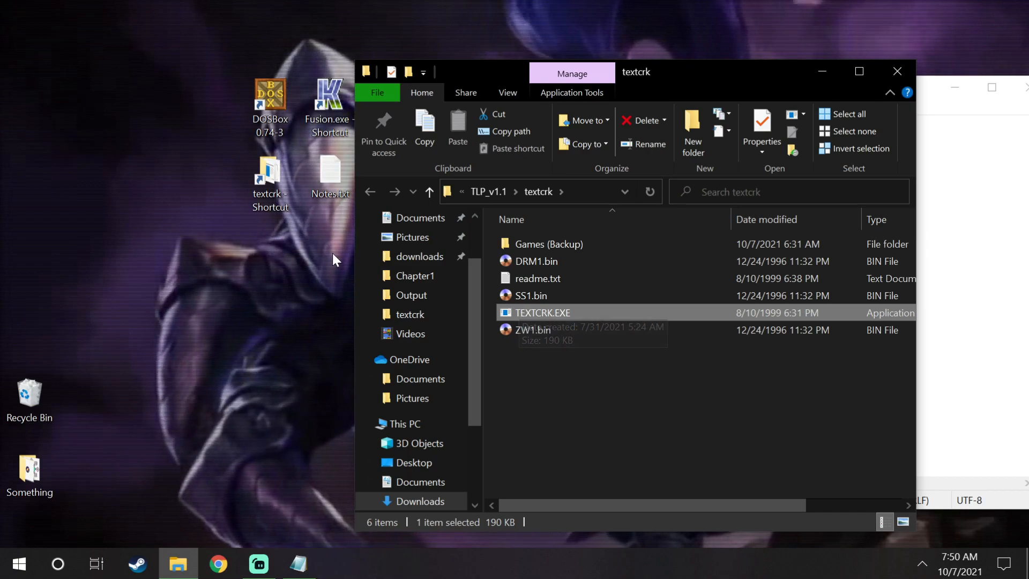
double_click(522, 313)
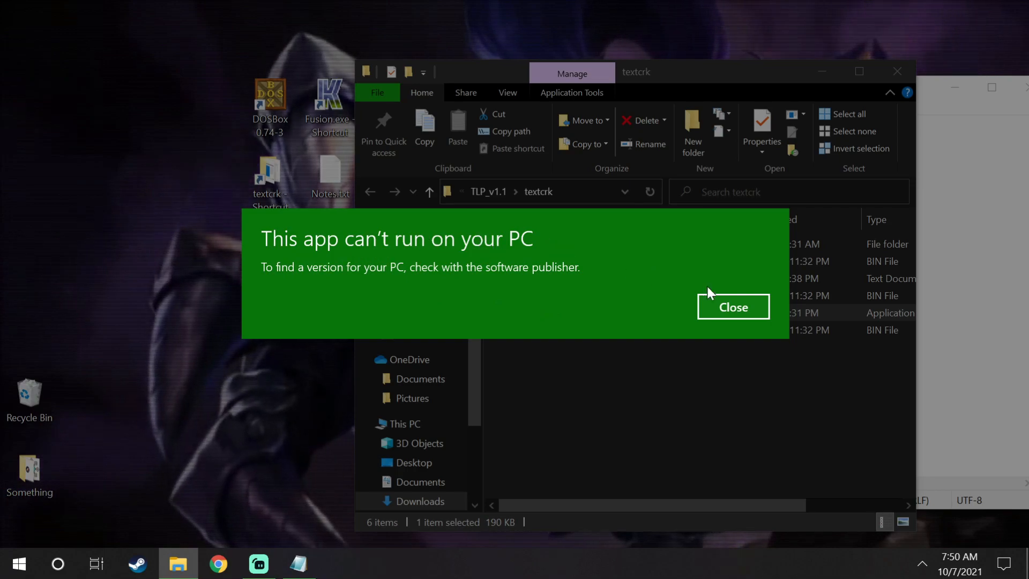
click(732, 298)
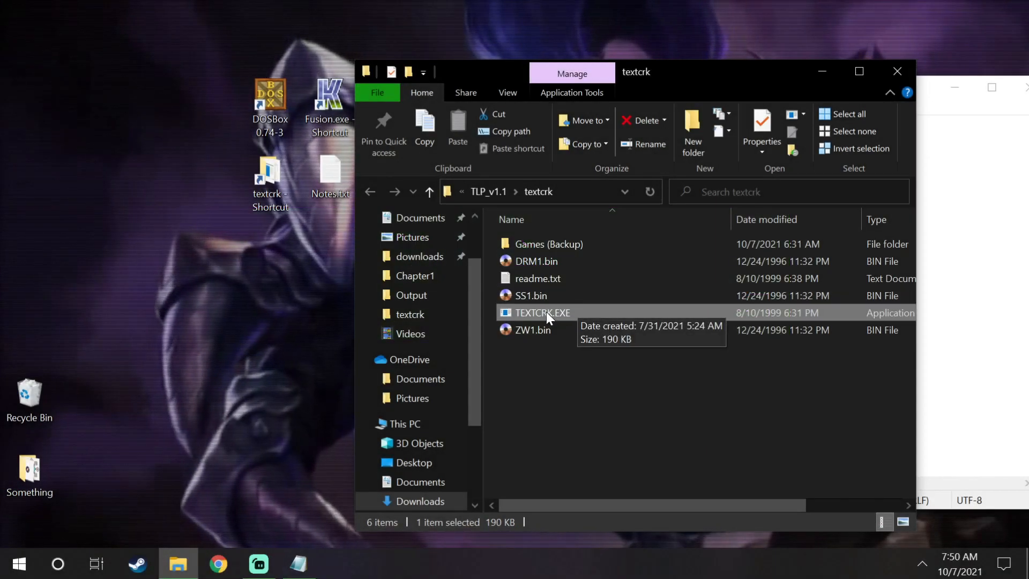
Step: Launch TEXTCRK.EXE in DOSBox, check the ROM file names in the textcrk folder, and return to the prompt
drag(546, 312, 272, 114)
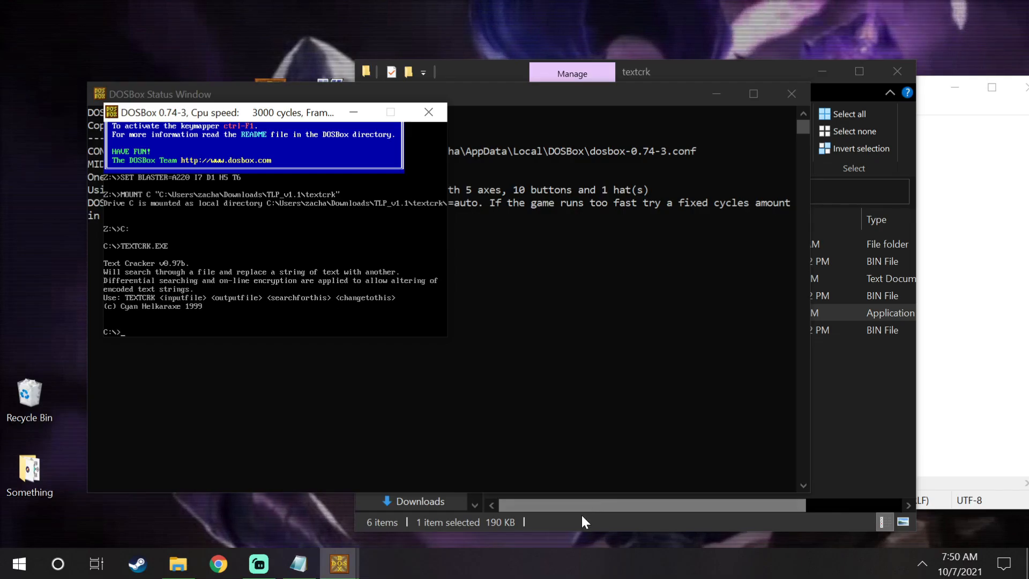
click(581, 518)
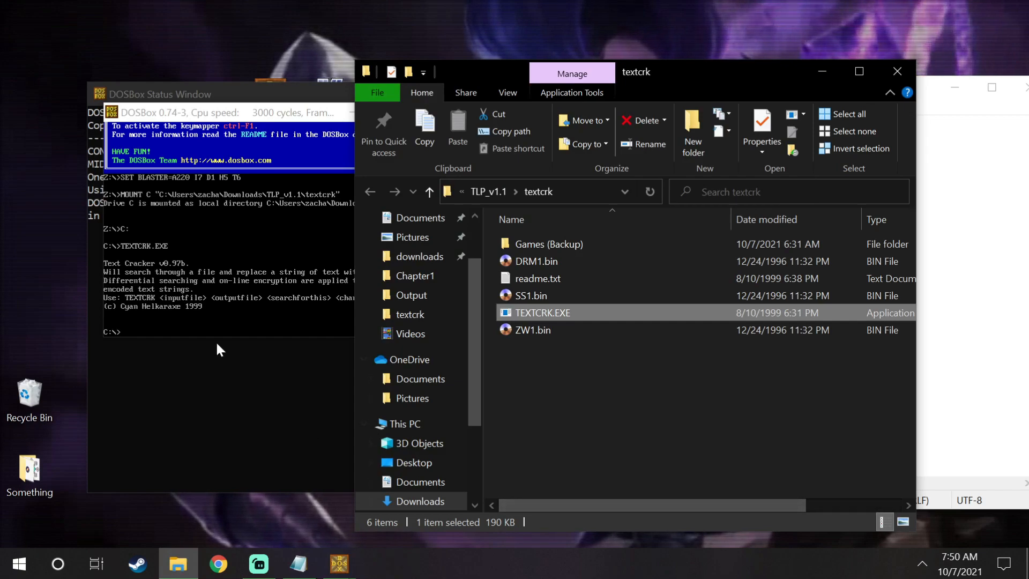
click(196, 332)
Step: Begin the DOSBox command as TEXTCRK DRM1.bin DRM2.bin, naming the input ROM and the output ROM
text(T)
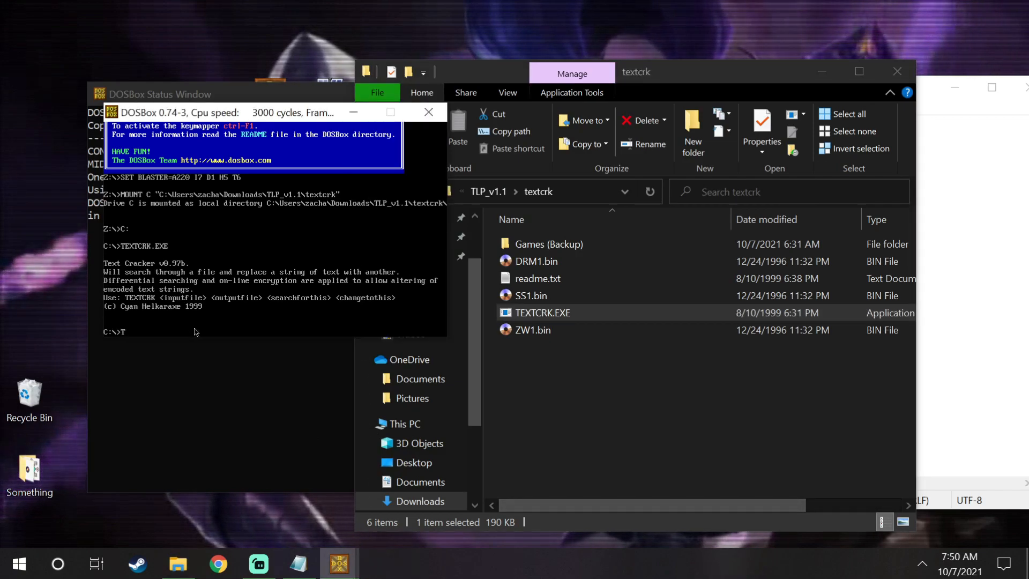
text(EXTCRK)
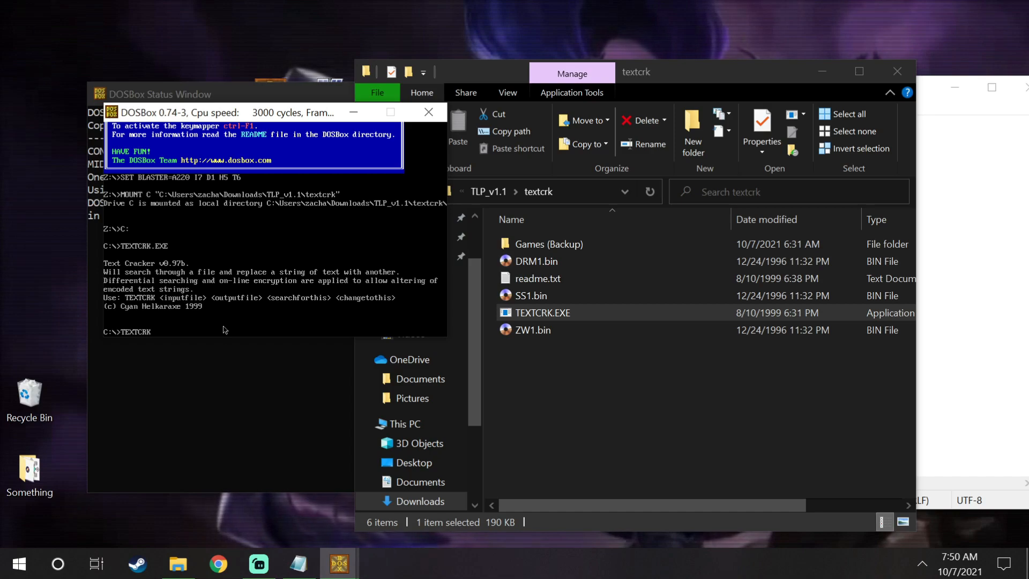
text(DRM1)
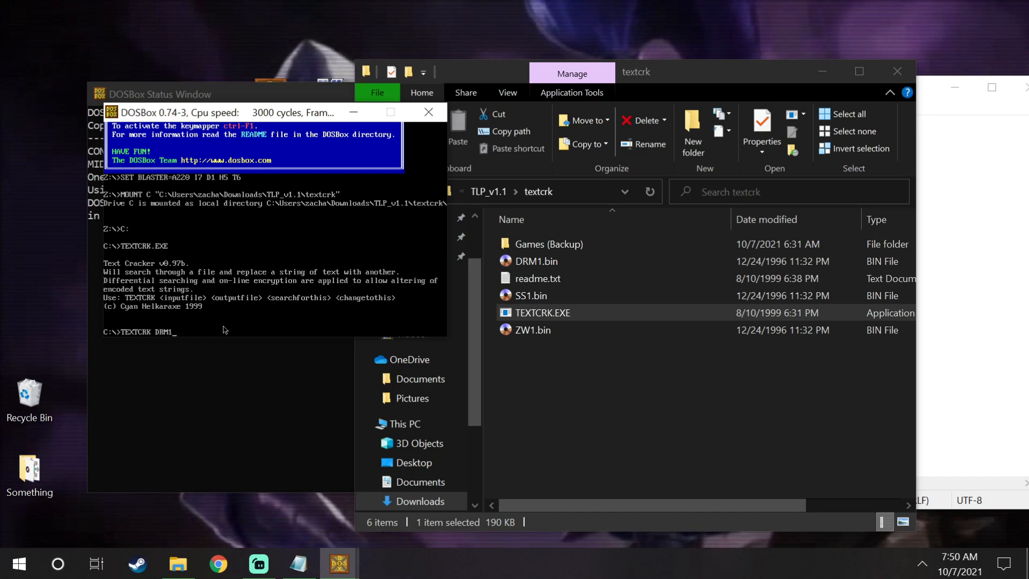
text(.bin D)
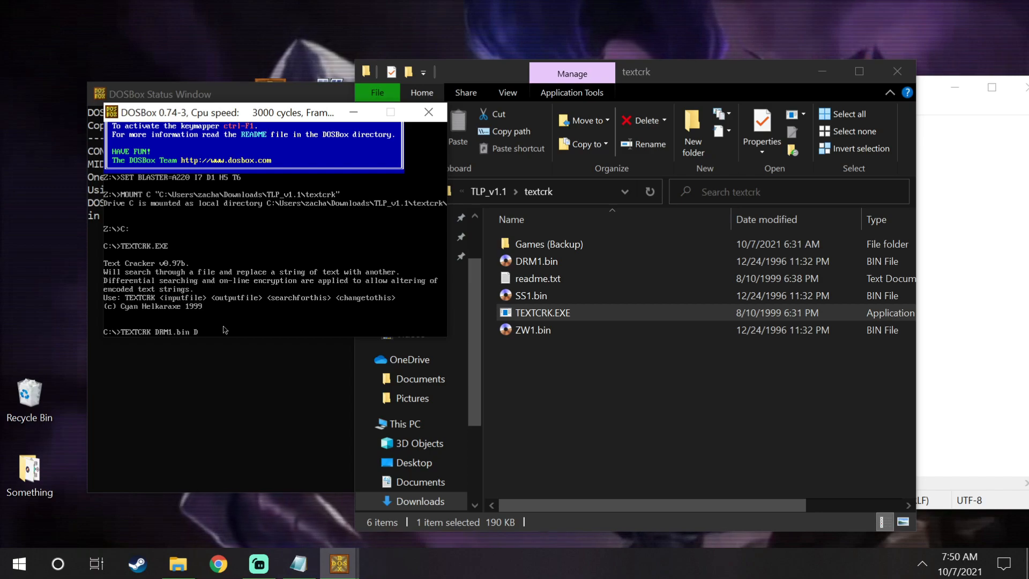
text(2.)
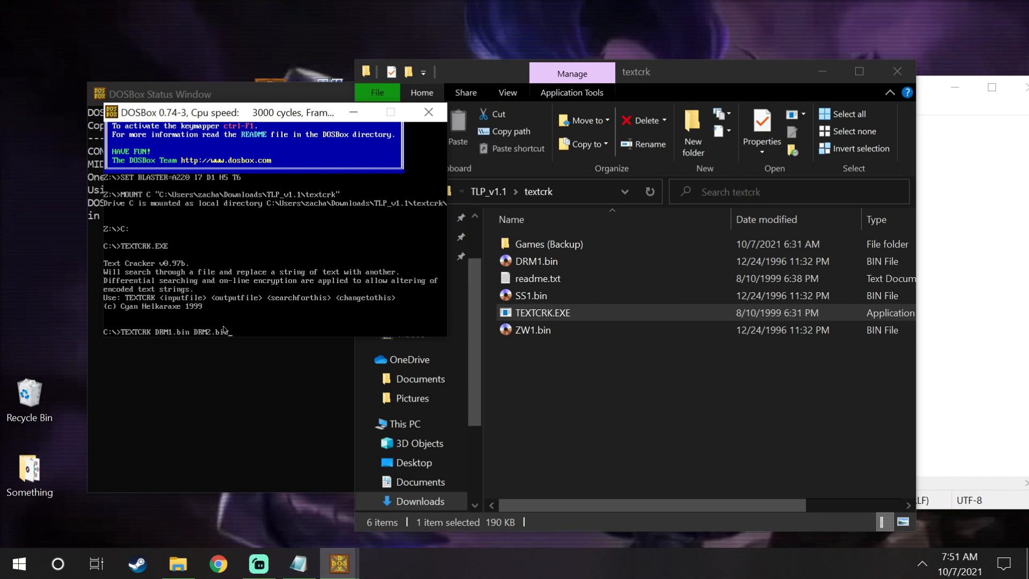
text(bin)
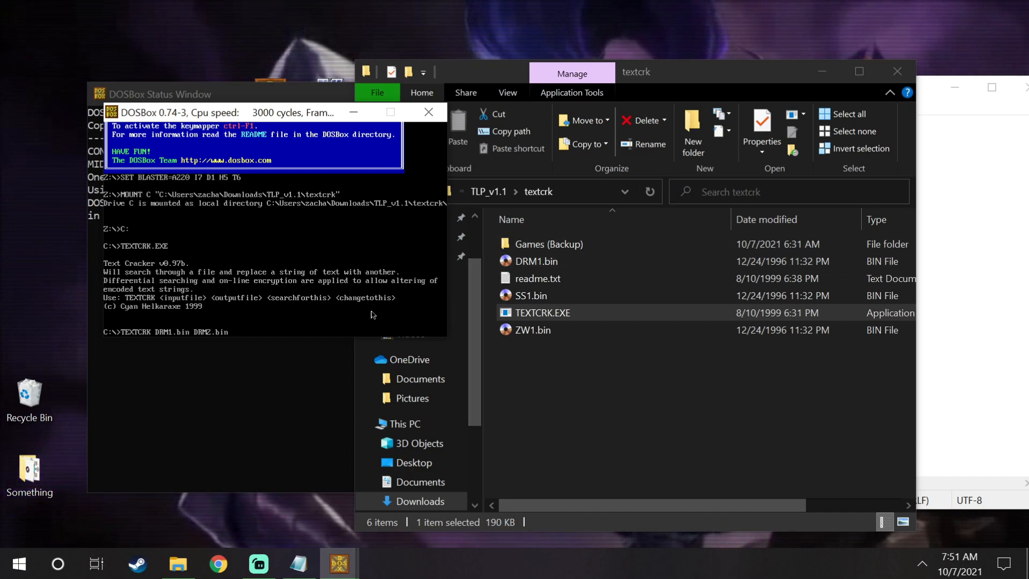
Step: Bring Notes.txt into view and check the original and replacement dialogue lines before returning to the DOSBox prompt
text(t)
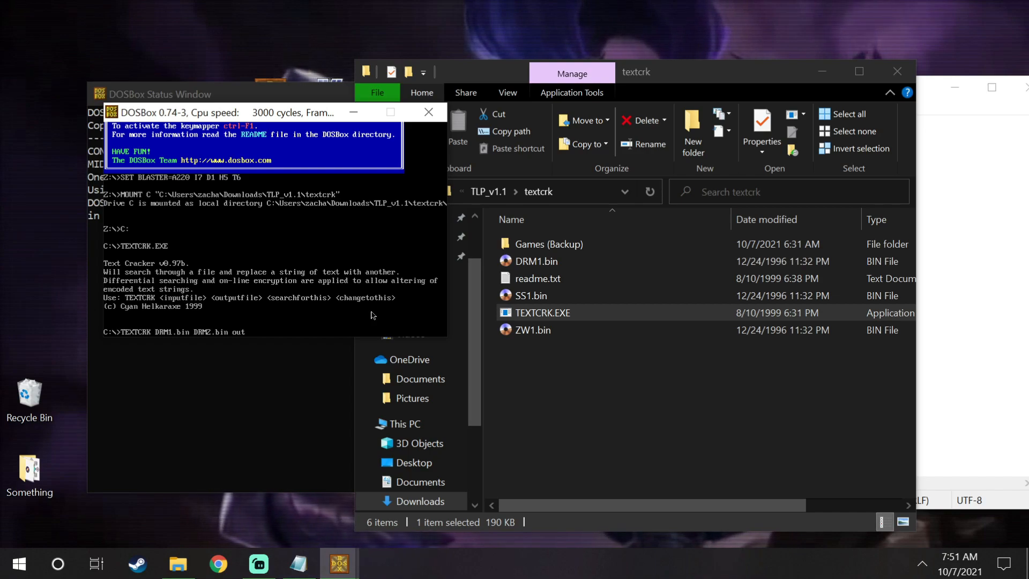
click(937, 99)
drag(766, 123, 713, 123)
click(746, 138)
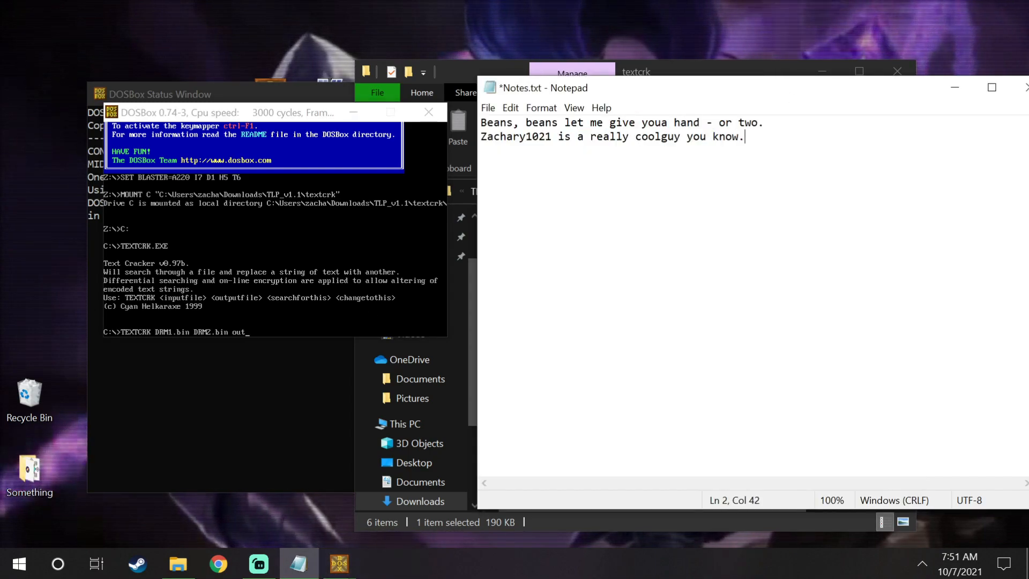
click(281, 328)
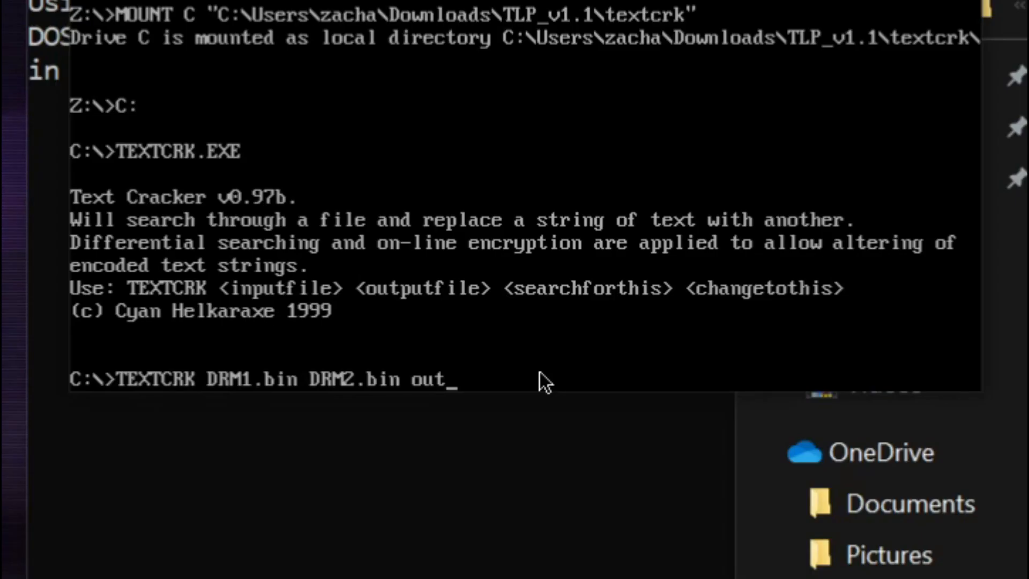
Step: Remove the stray "out" from the command and enter the quoted search text "Beans, beans let me give youa hand - or two"
key(BackSpace)
key(BackSpace)
key(BackSpace)
text("Beans, beans)
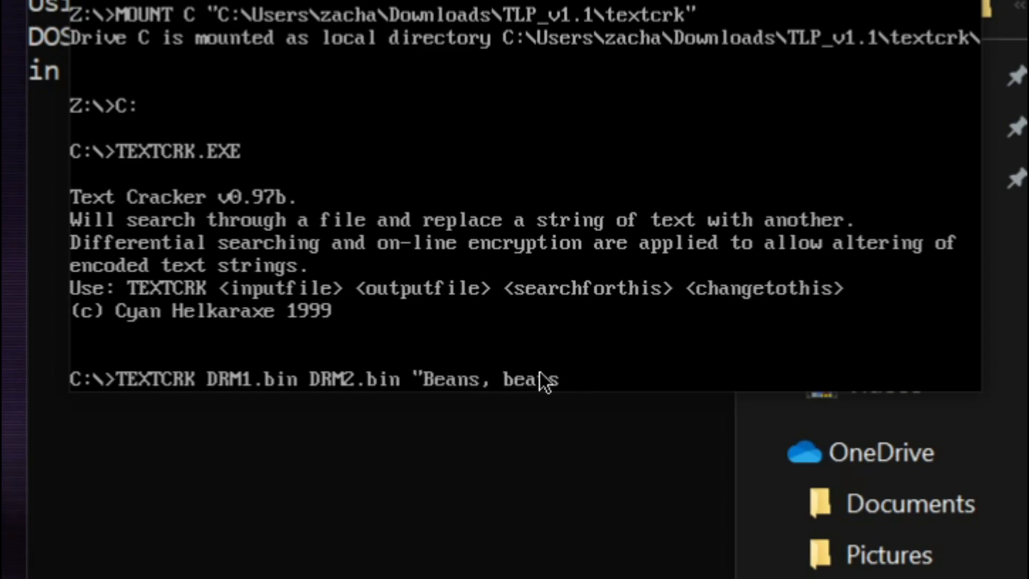
text( let me give youa hand)
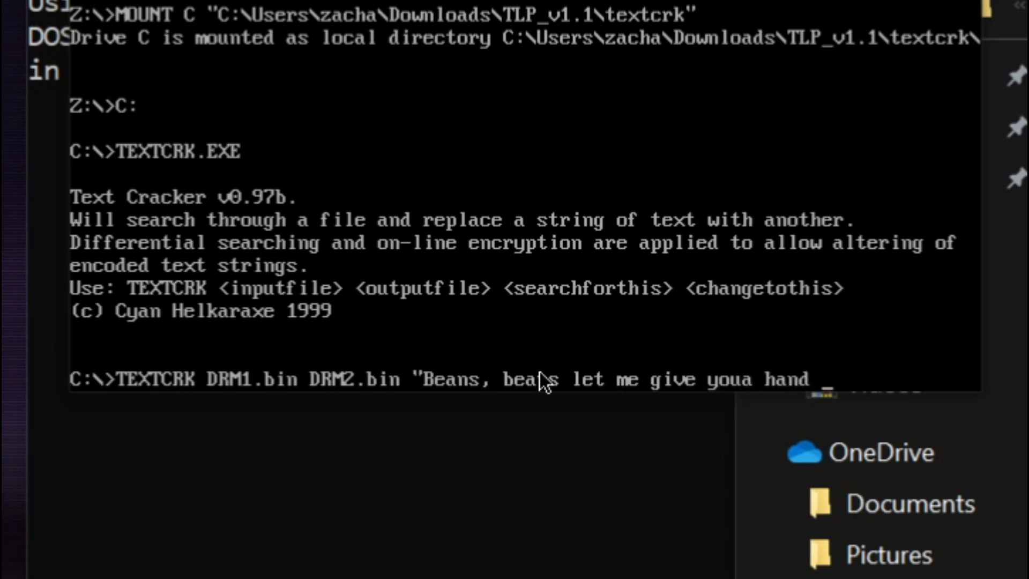
text( - or two)
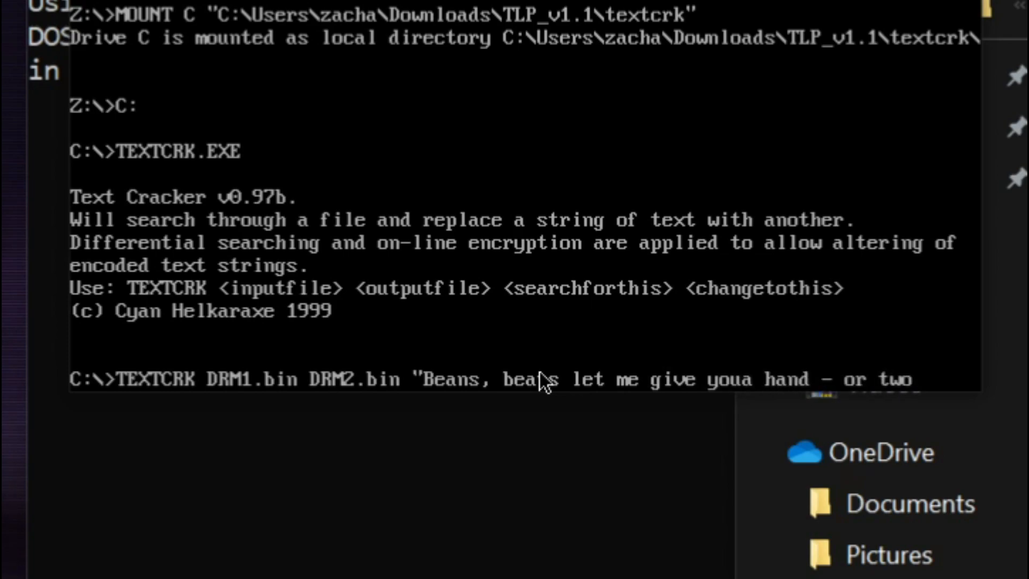
Step: Finish the search text with a period, add the quoted replacement of the creator's username plus "is a really coolguy you know.", and run the command
text(." "Zachar)
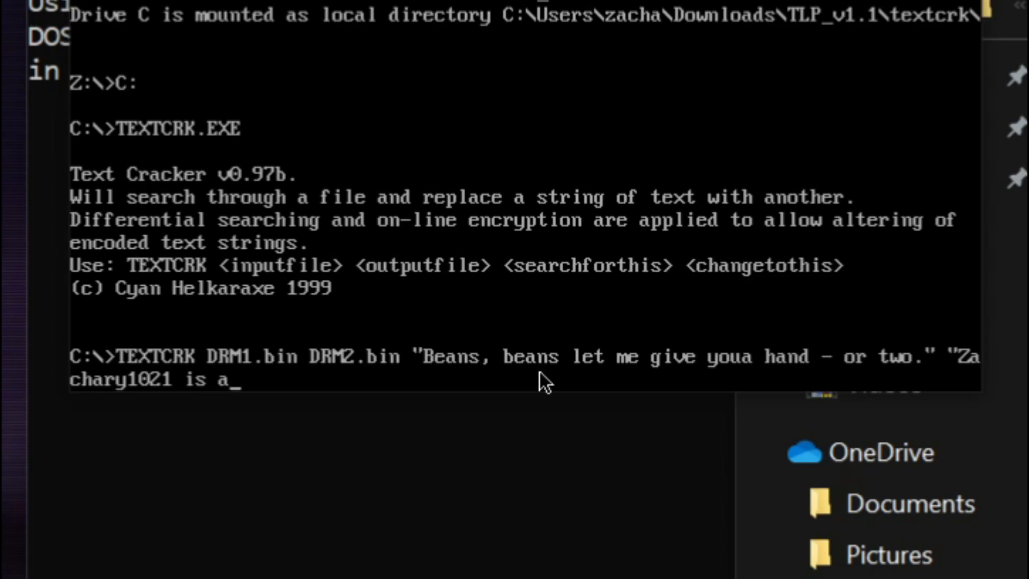
text(y1021 is area)
key(BackSpace)
key(BackSpace)
key(BackSpace)
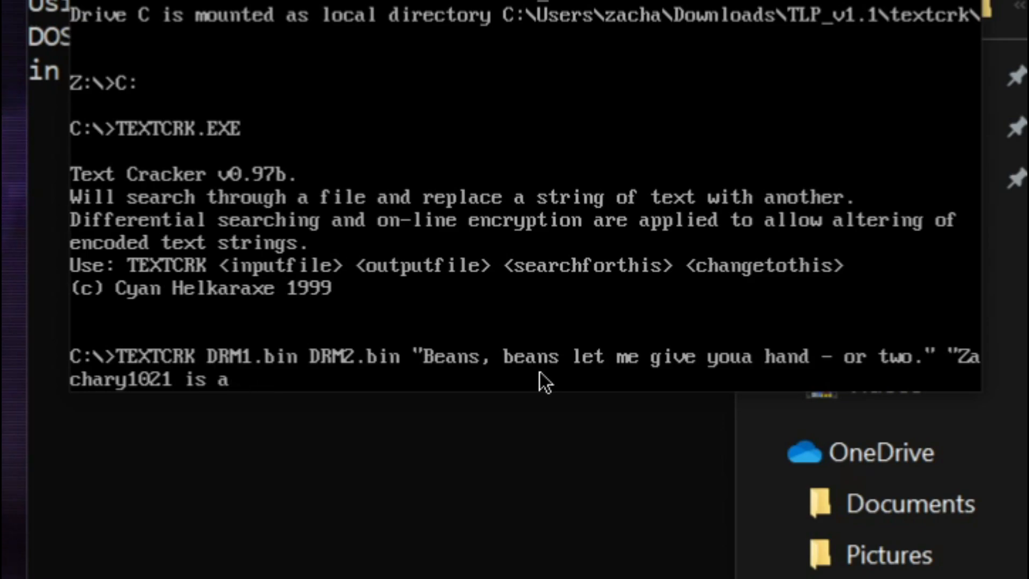
text(really coolg)
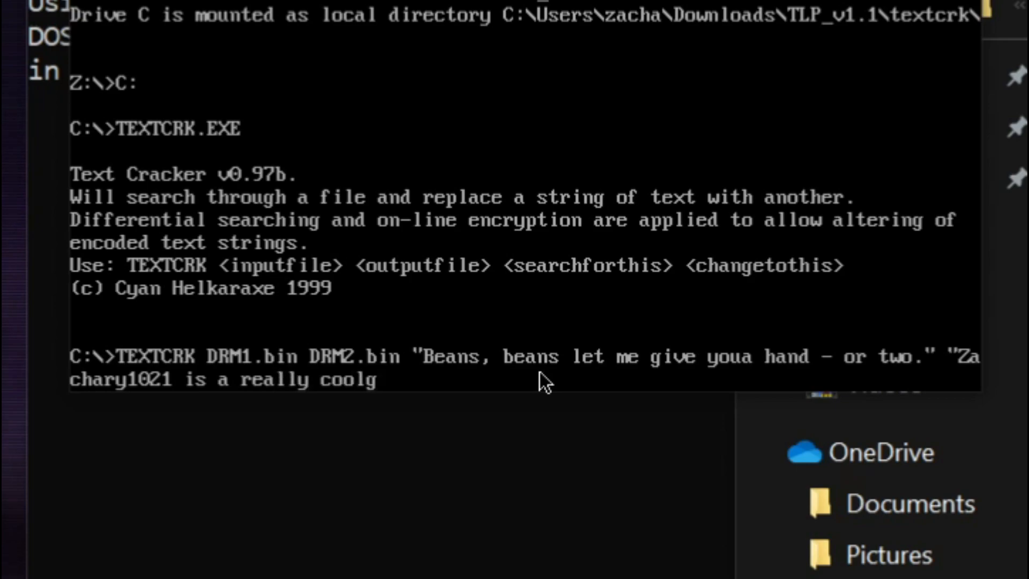
text(uy you knokw.)
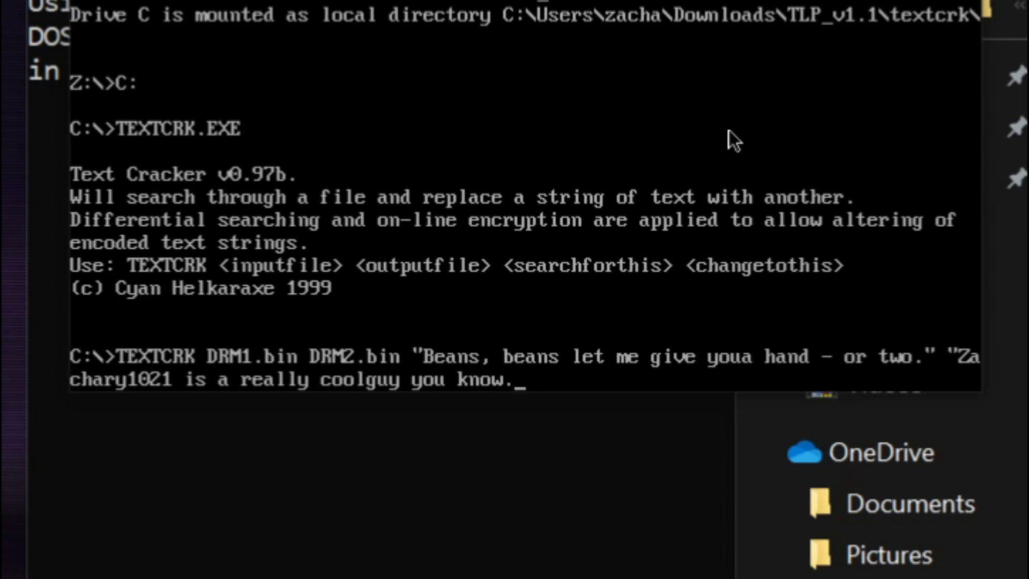
text(")
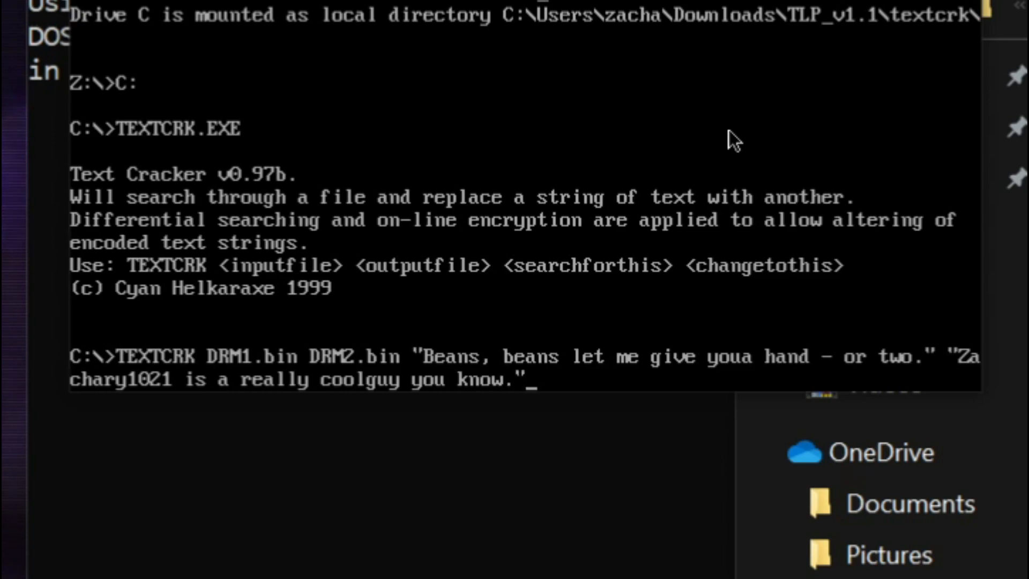
key(Return)
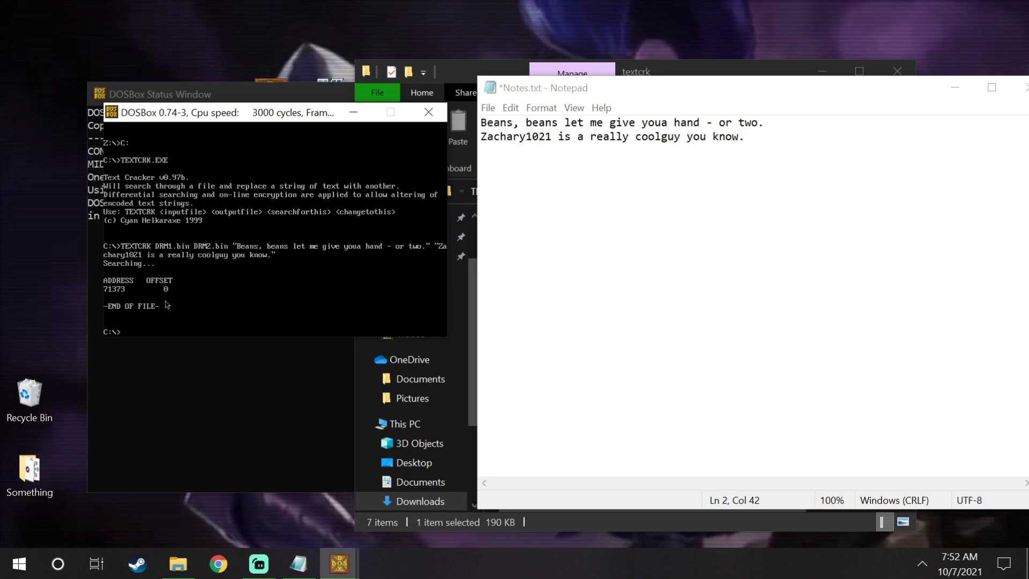
Step: Close DOSBox, switch to the Fusion emulator, and load the patched Mean Bean Machine ROM
click(442, 112)
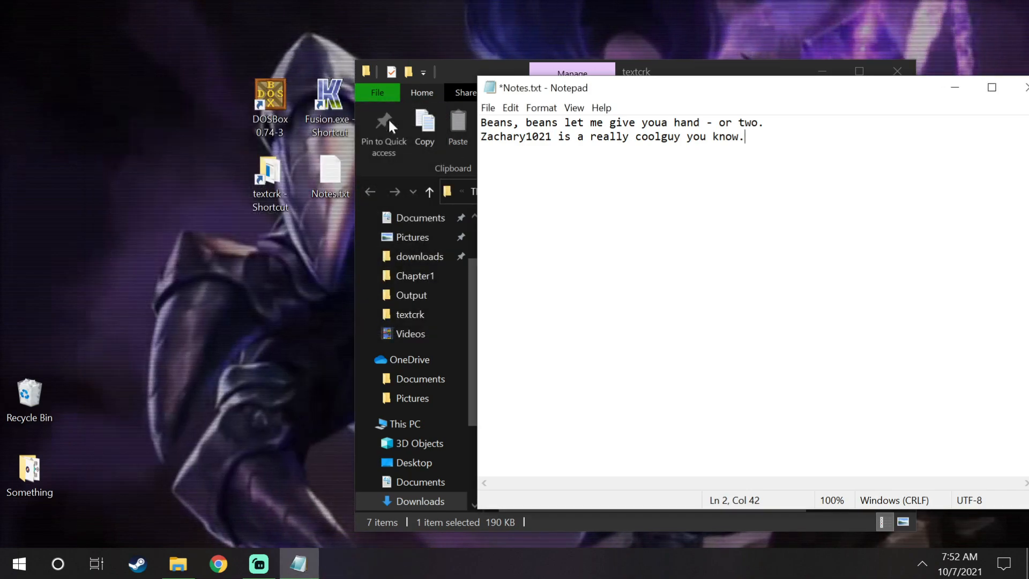
double_click(329, 107)
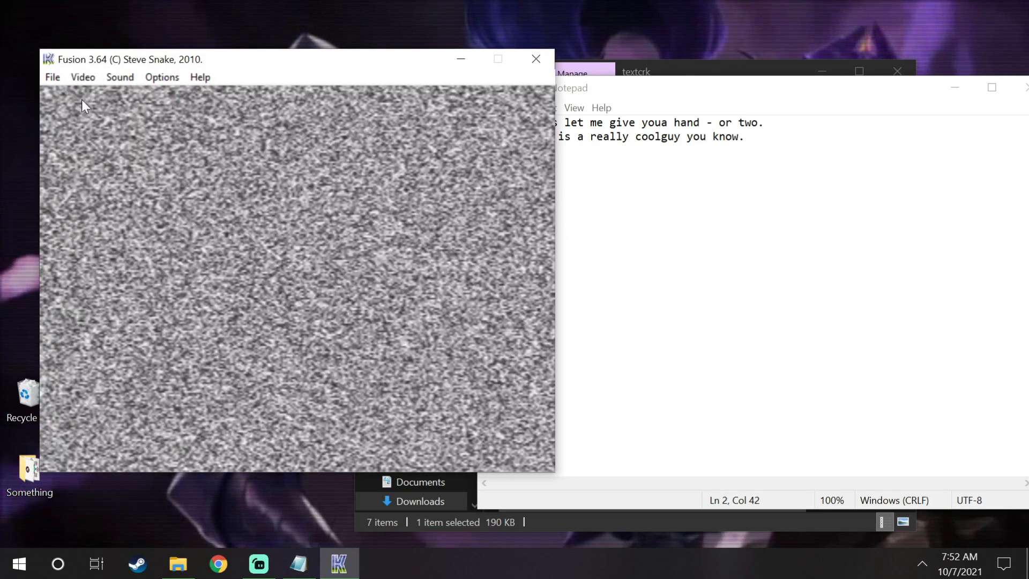
click(52, 78)
click(100, 132)
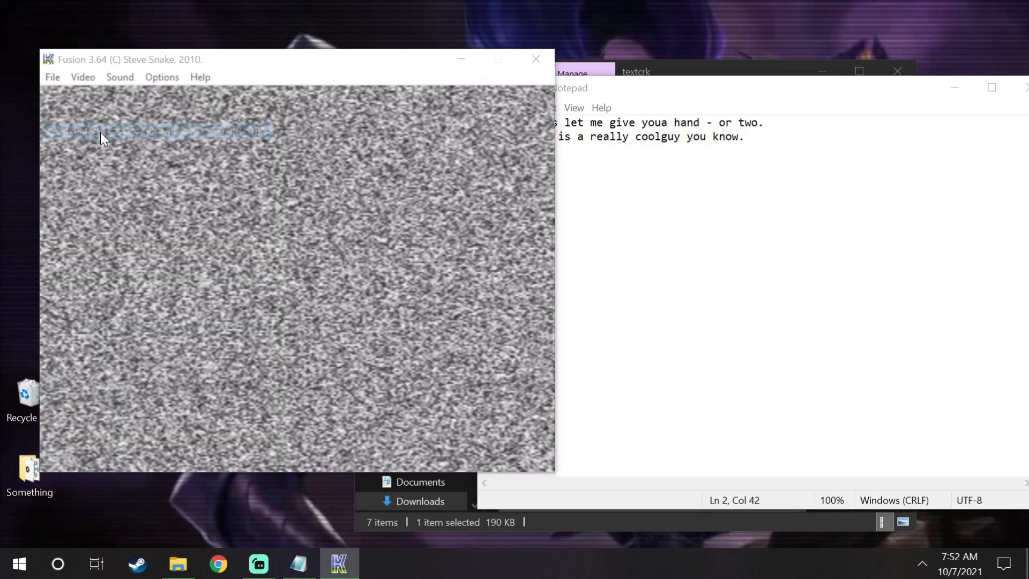
double_click(210, 242)
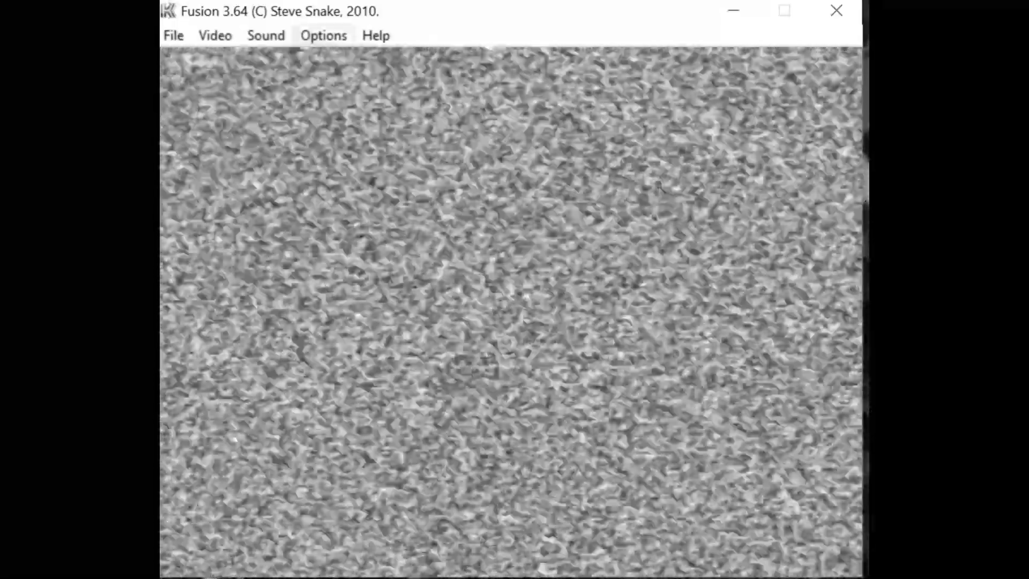
Step: Open the emulator's configuration and check the AutoFix Checksums option in the Genesis settings
click(324, 36)
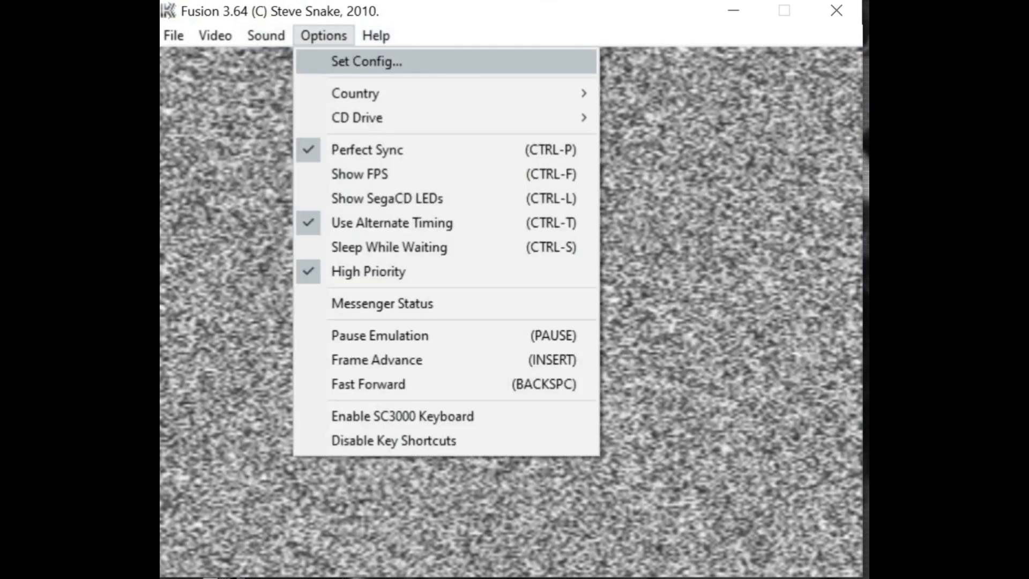
key(Return)
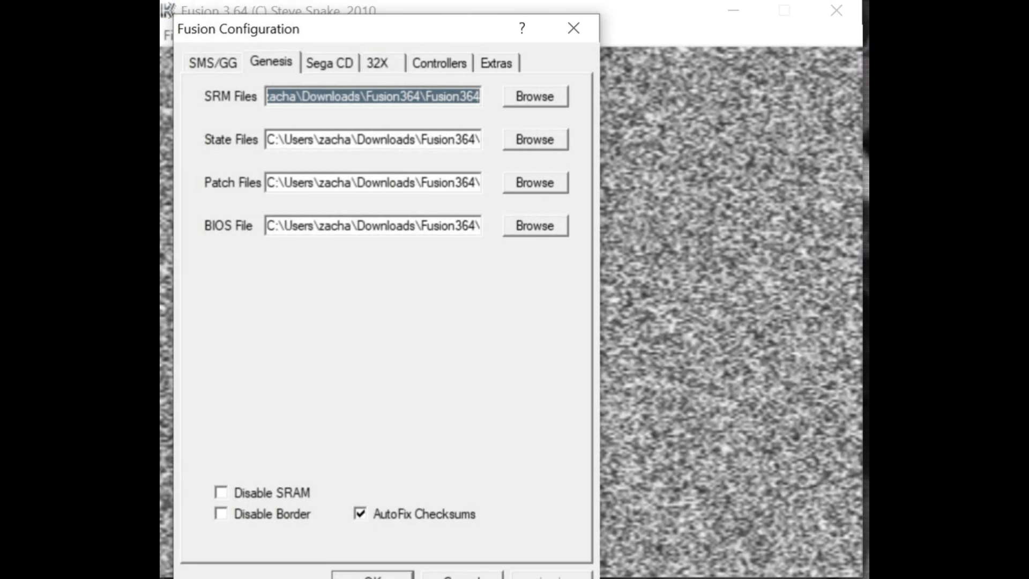
key(ctrl+shift+Tab)
key(ctrl+Tab)
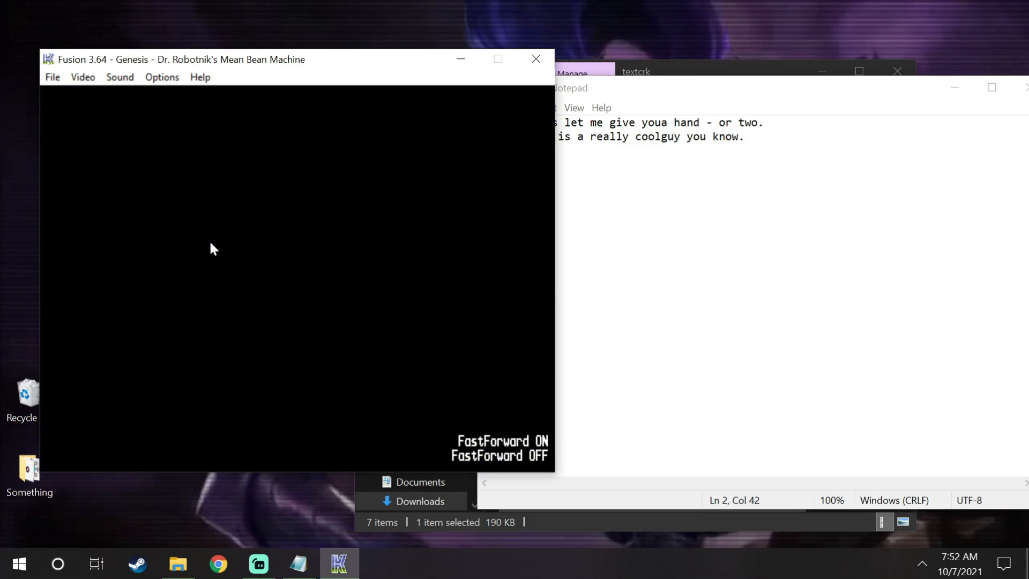
Step: Start Scenario Mode and examine the edited dialogue in the opening scene
key(Return)
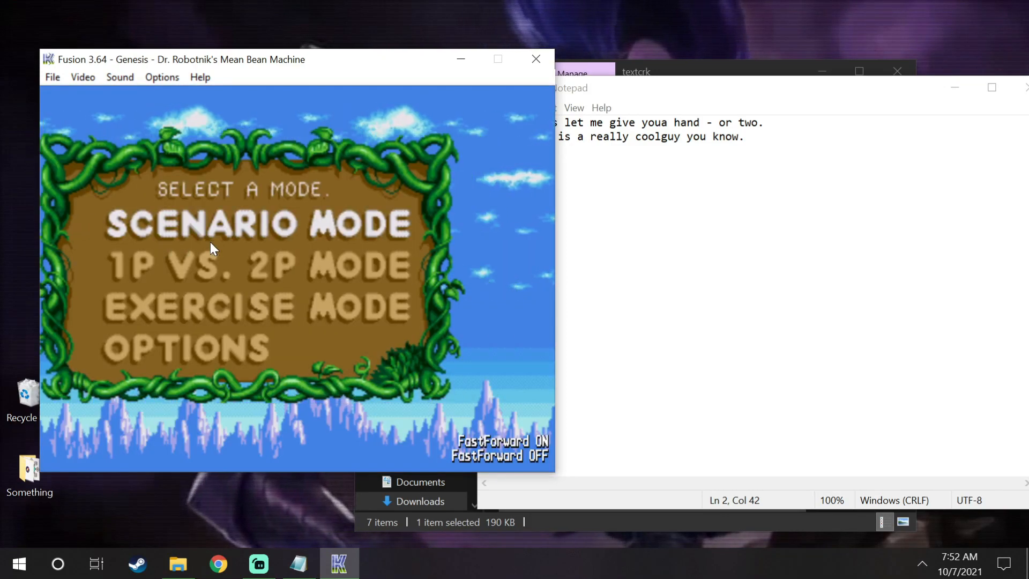
key(Return)
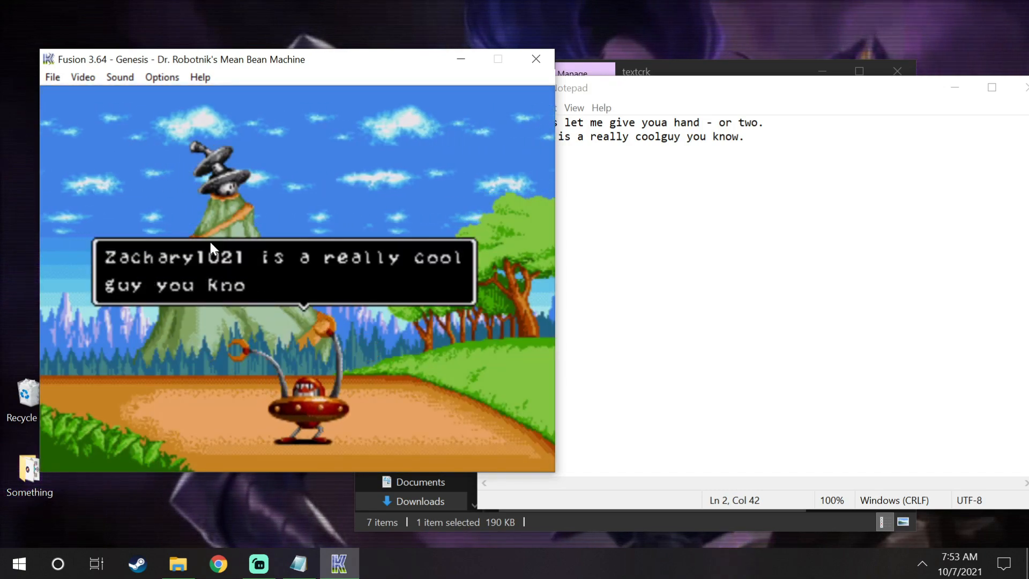
key(Pause)
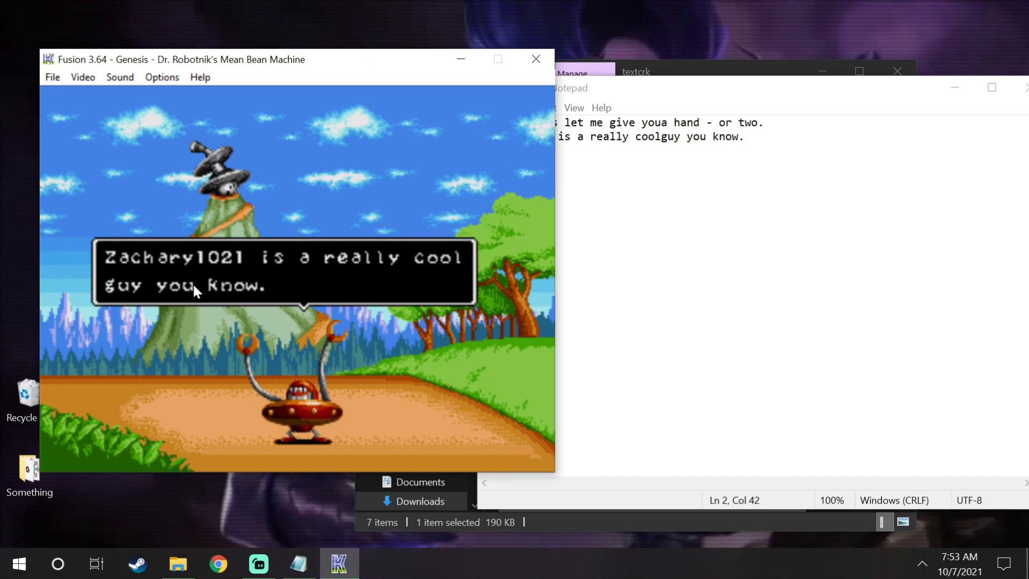
Step: Highlight the original dialogue line in the notes, resume the game, and pause it at the next line of dialogue
click(681, 137)
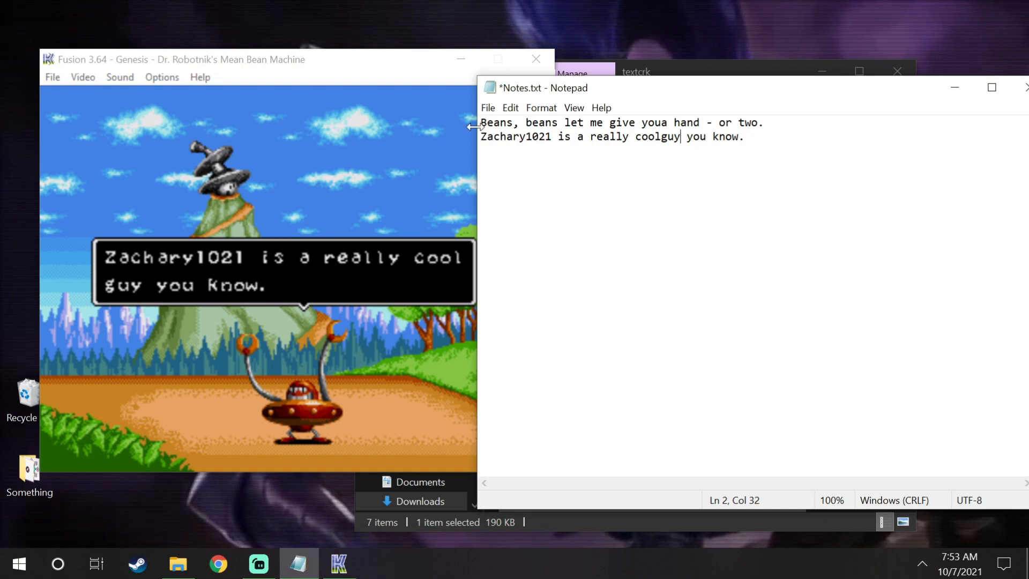
key(Home)
key(shift+Up)
click(188, 327)
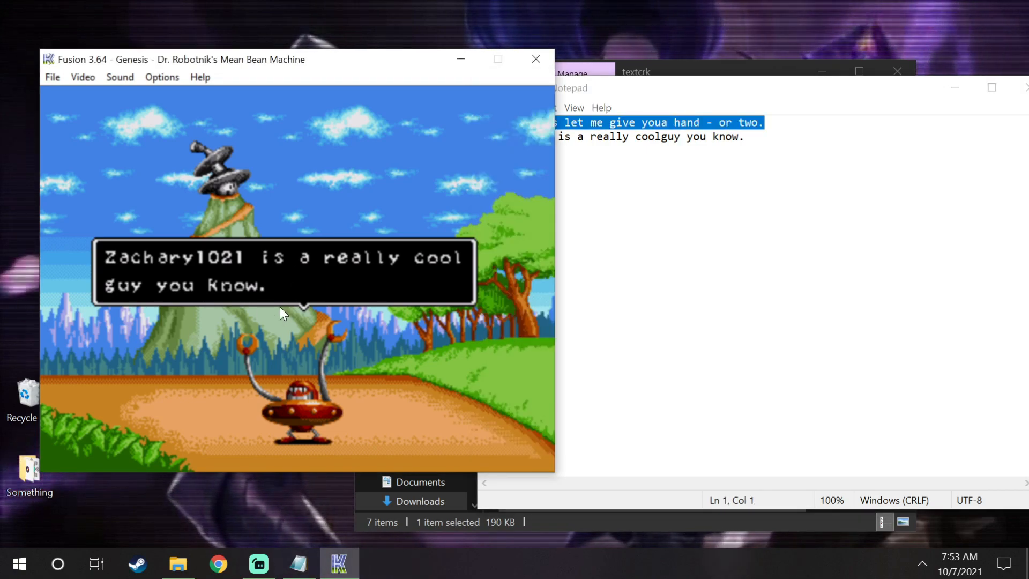
key(Escape)
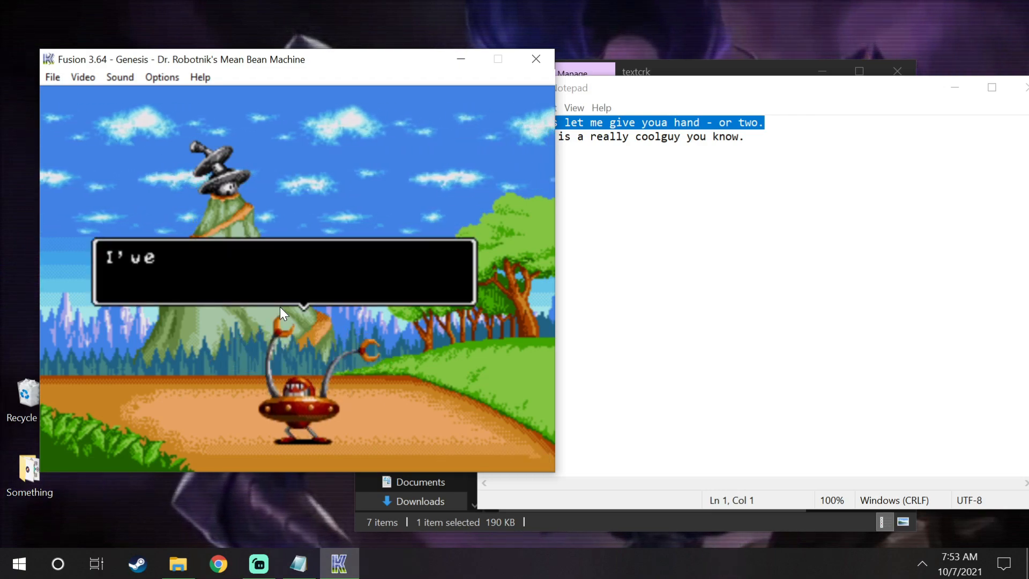
key(Escape)
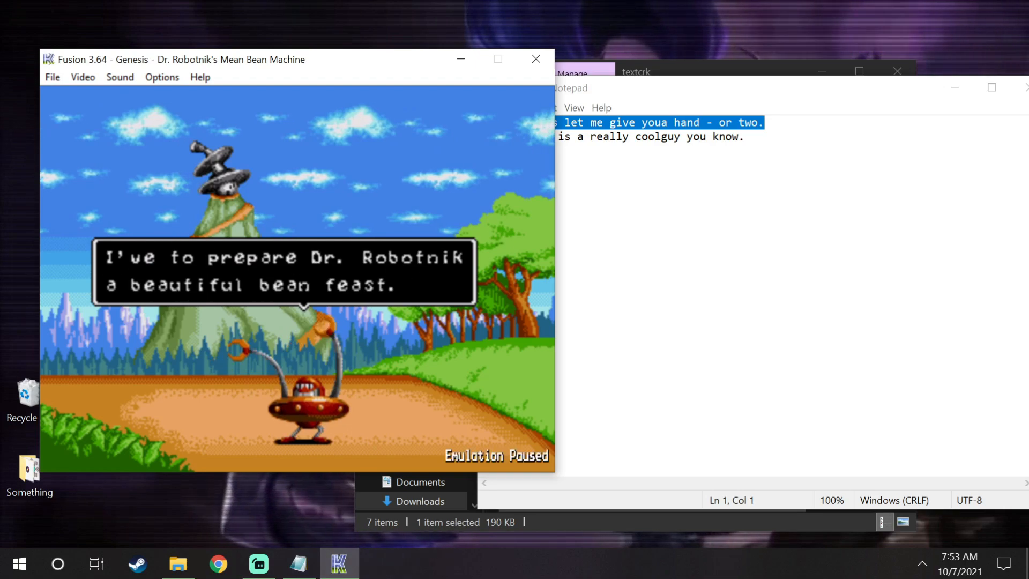
Step: Add "I've to prepare Dr. Robotnika beautiful bean feast." to the notes, leaving no space where the game's text box wraps
click(632, 257)
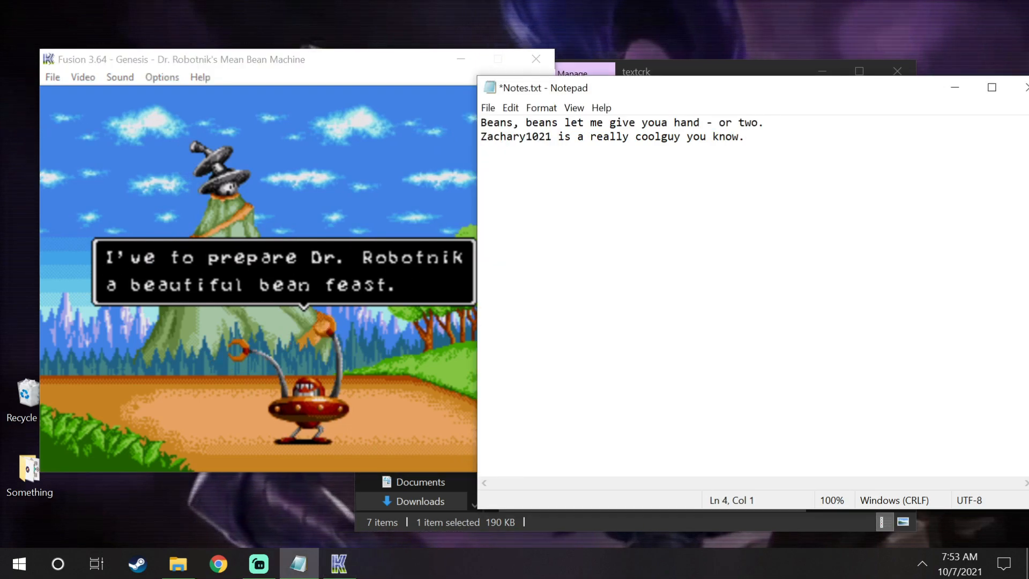
text(I've to pre)
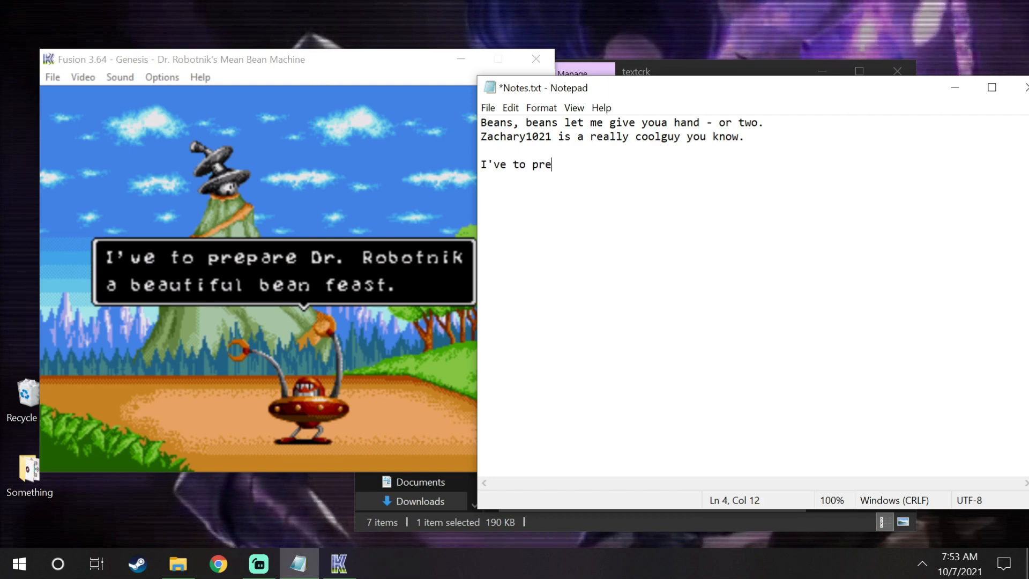
text(pare Dr. )
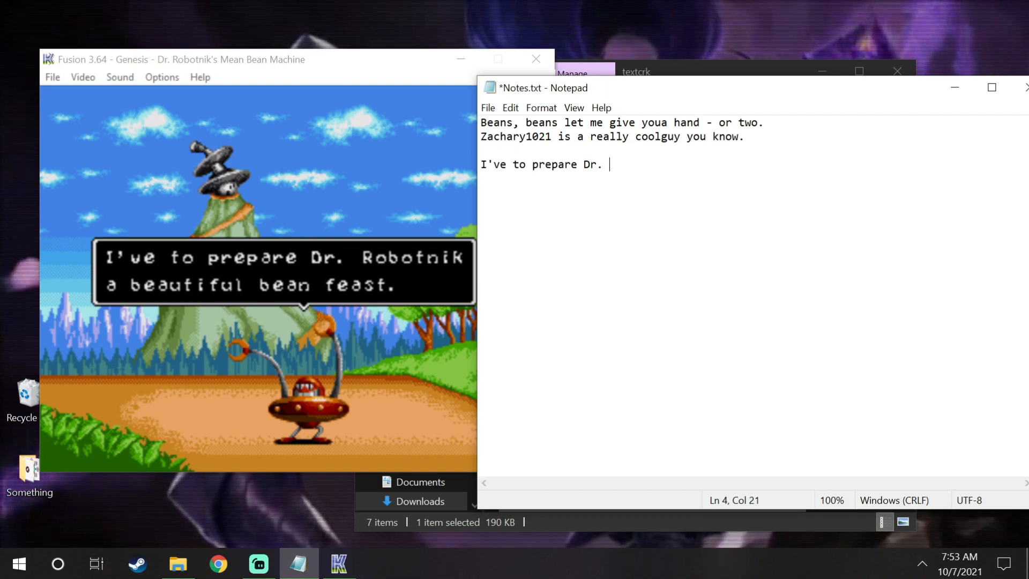
text(Robotnik)
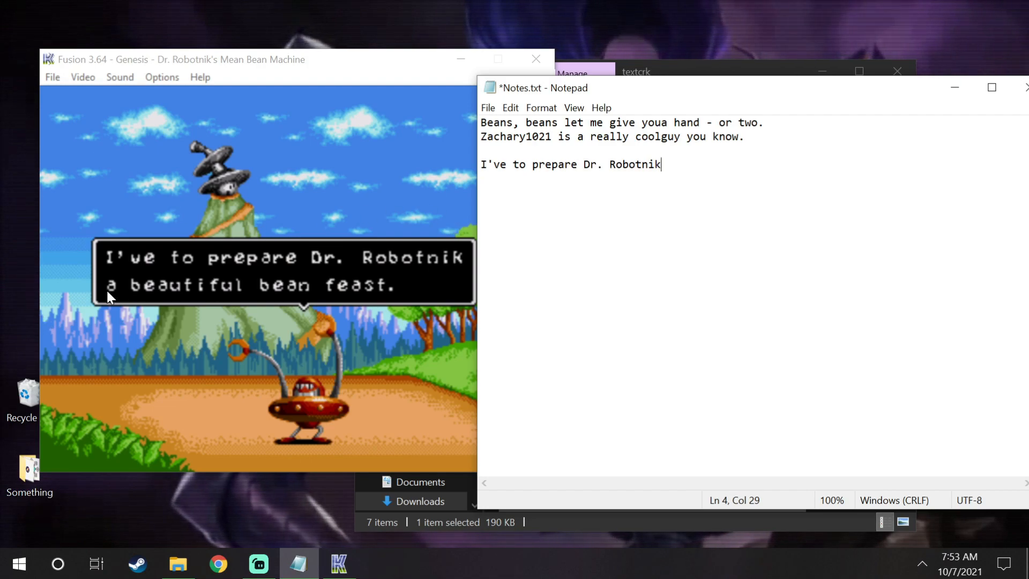
text(a)
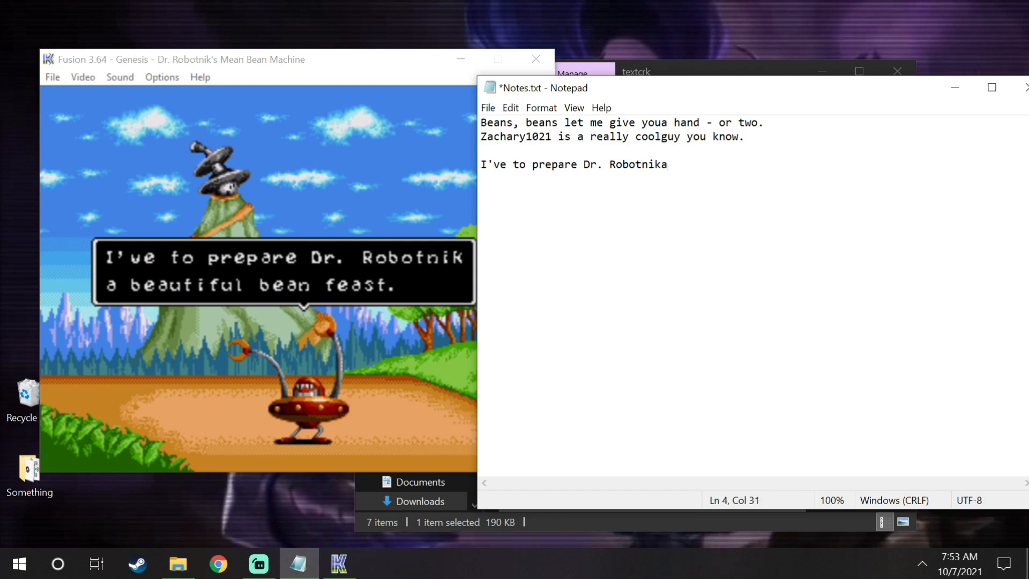
key(BackSpace)
key(BackSpace)
text(utiful bean f)
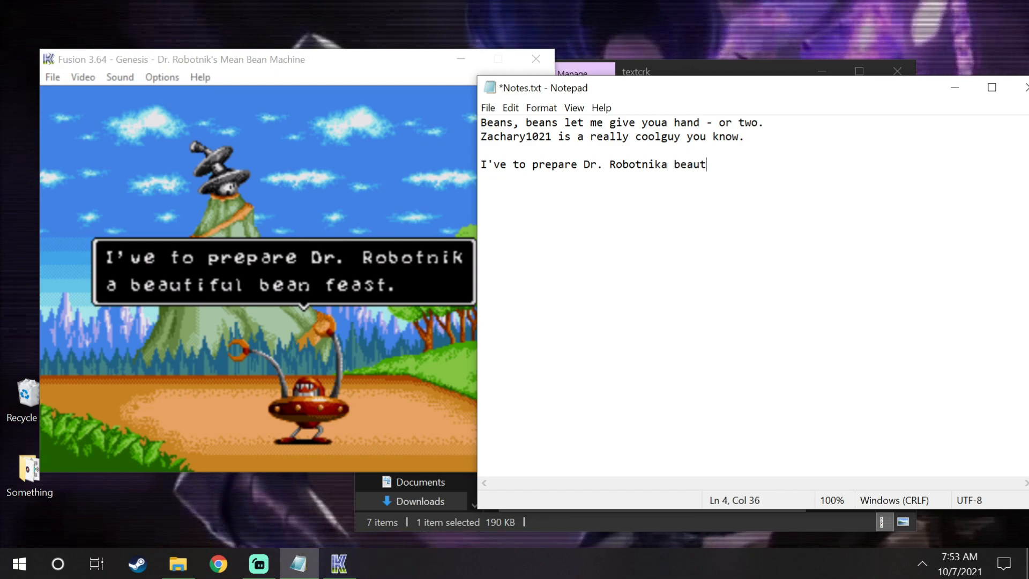
text(east.)
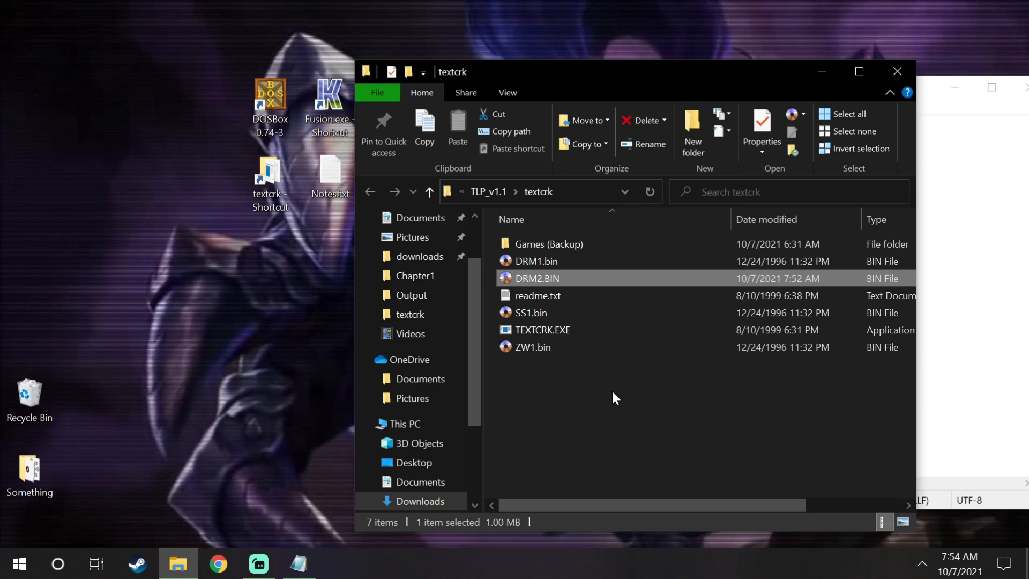
Step: Run TEXTCRK.EXE in DOSBox and delete the original DRM1.bin from the textcrk folder
drag(538, 325, 262, 100)
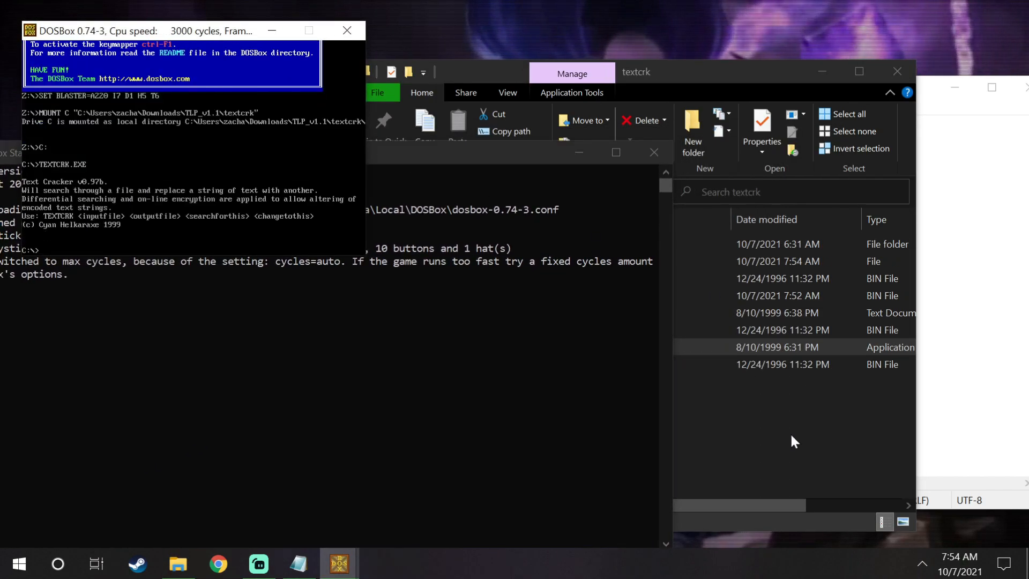
click(791, 434)
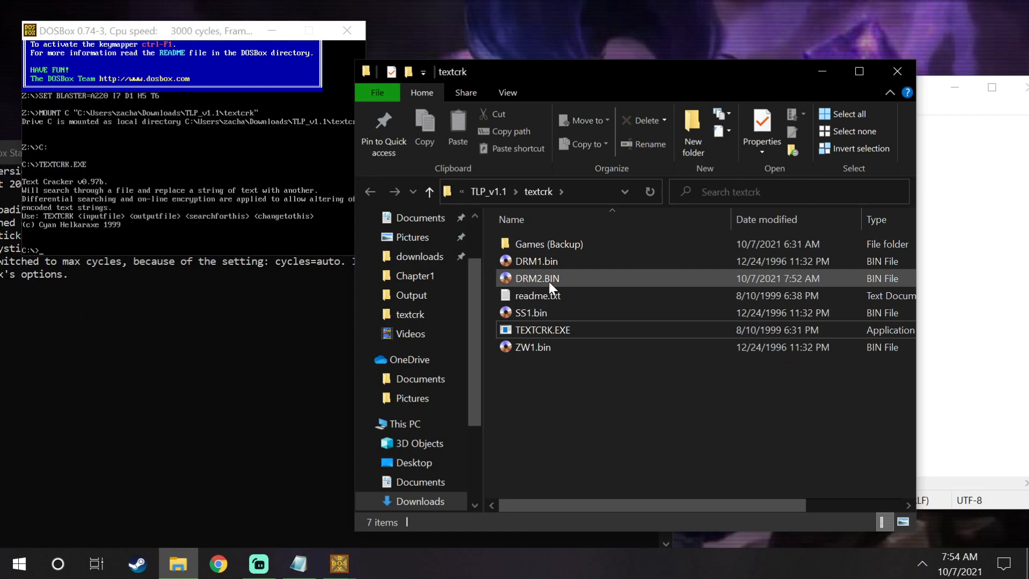
click(600, 277)
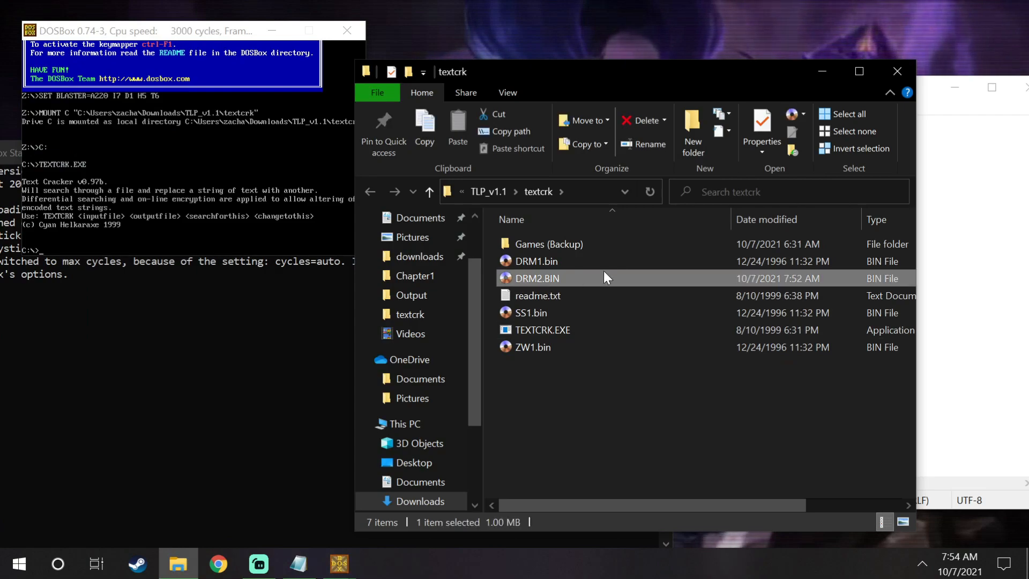
click(537, 264)
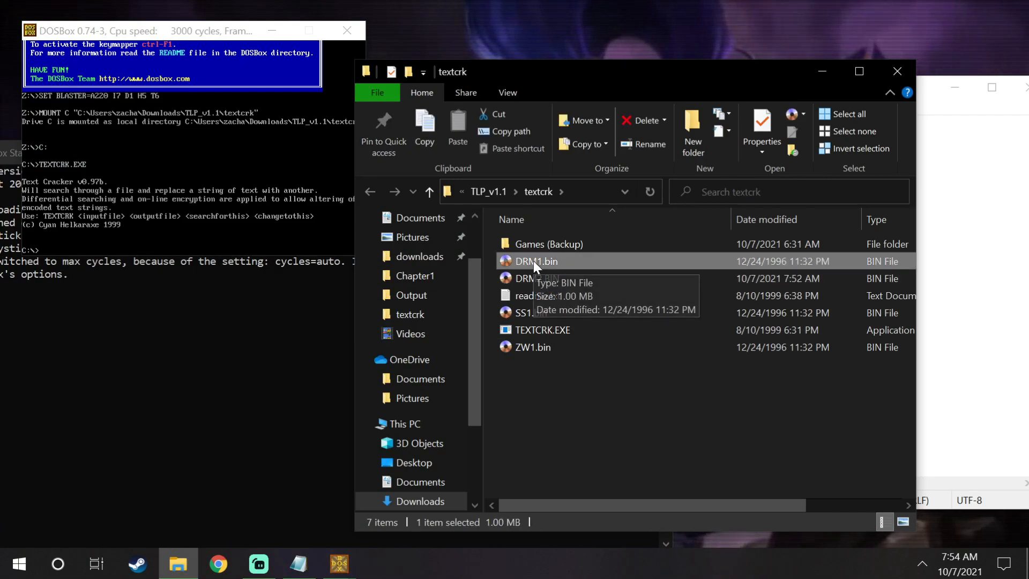
key(Delete)
Step: Rename the patched DRM2.BIN file as DRM1.BIN
right_click(532, 260)
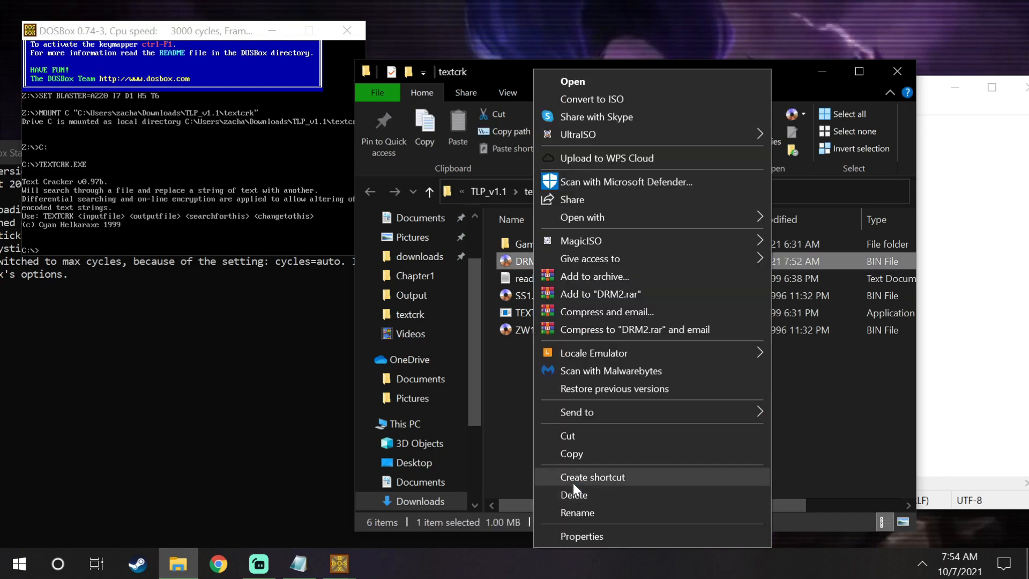
click(583, 508)
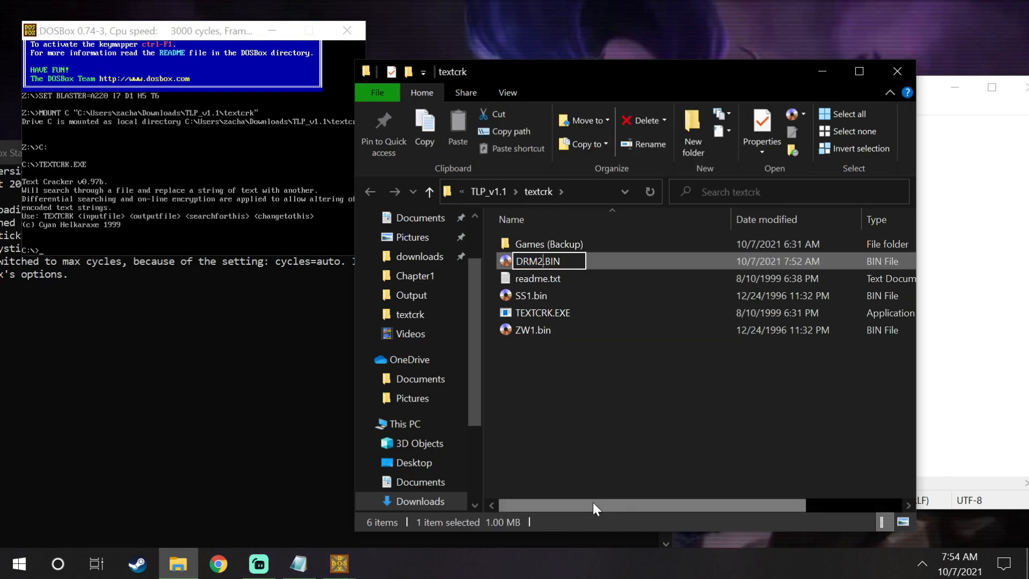
key(BackSpace)
text(1)
key(Return)
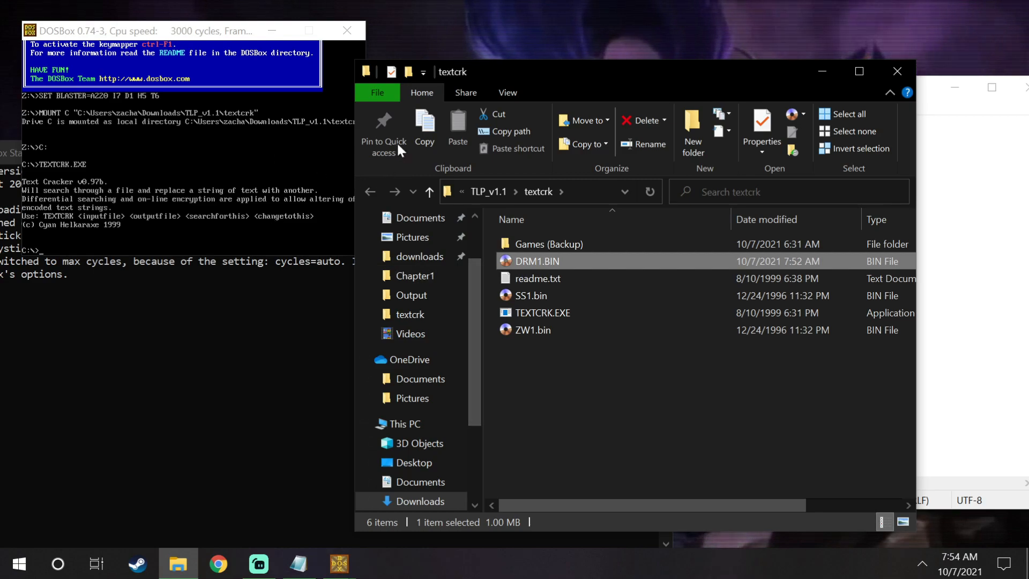
Step: Close DOSBox, start the Fusion emulator, and load the Slaughter Sport Genesis ROM
click(358, 27)
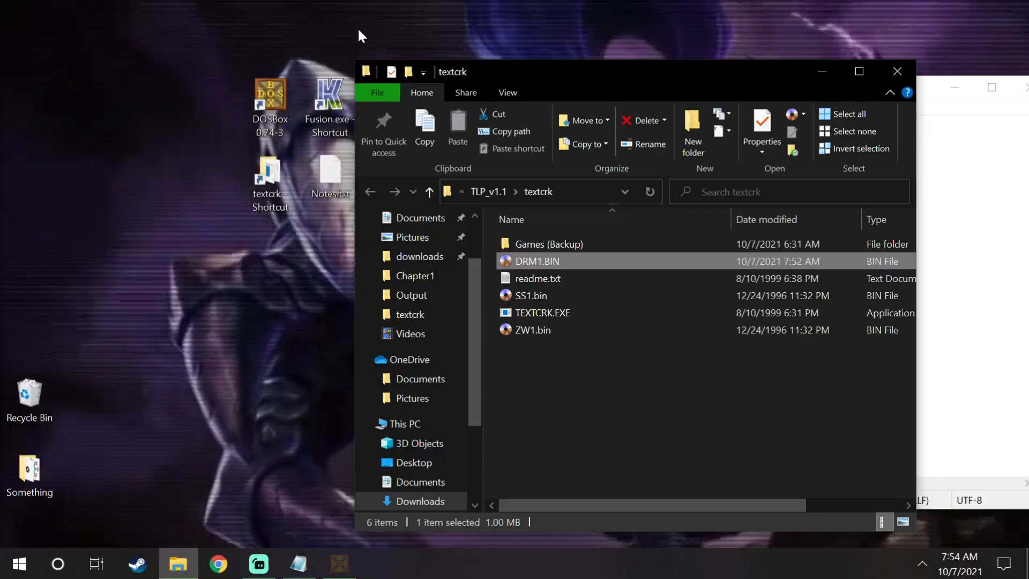
click(340, 119)
double_click(340, 119)
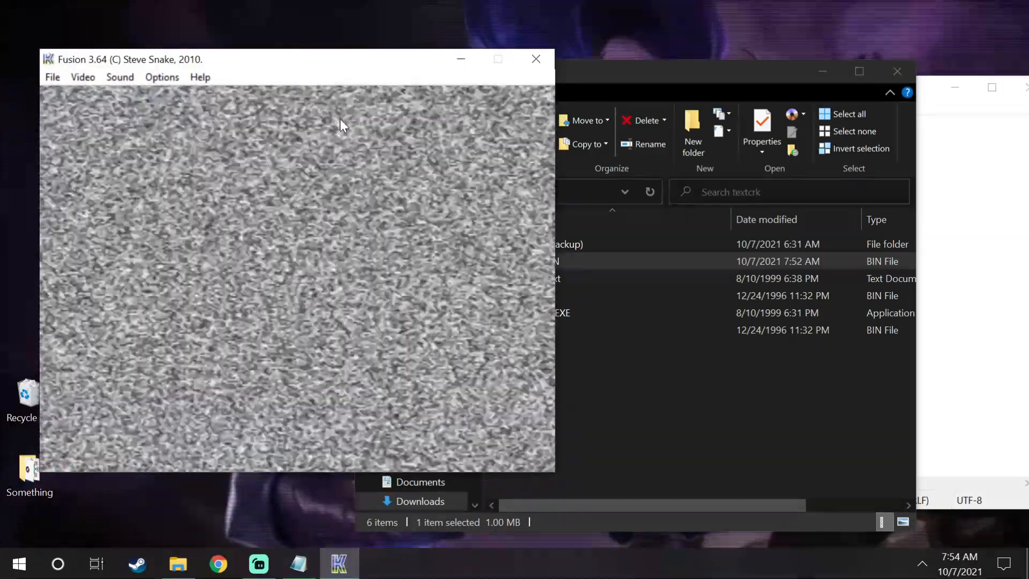
click(52, 77)
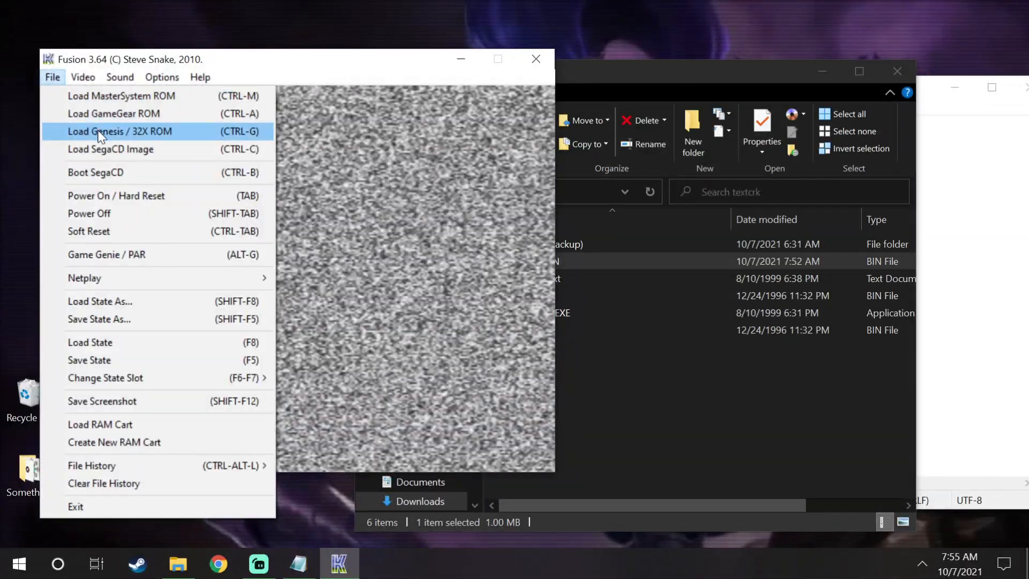
click(100, 131)
double_click(266, 238)
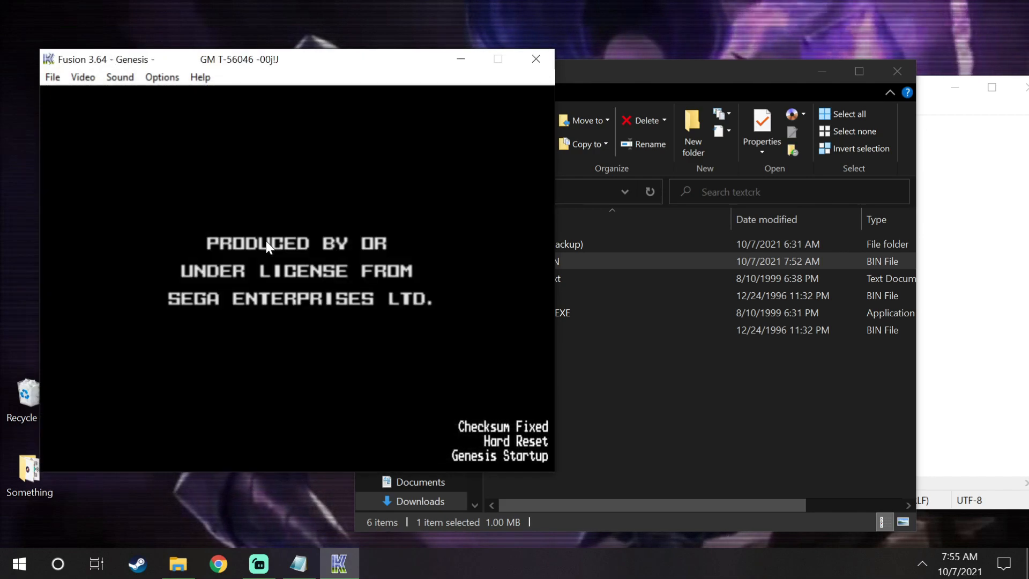
Step: Fast-forward the Slaughter Sport intro and start a game, advancing to Rex's purchase screen with the Zap and No Jump items
key(BackSpace)
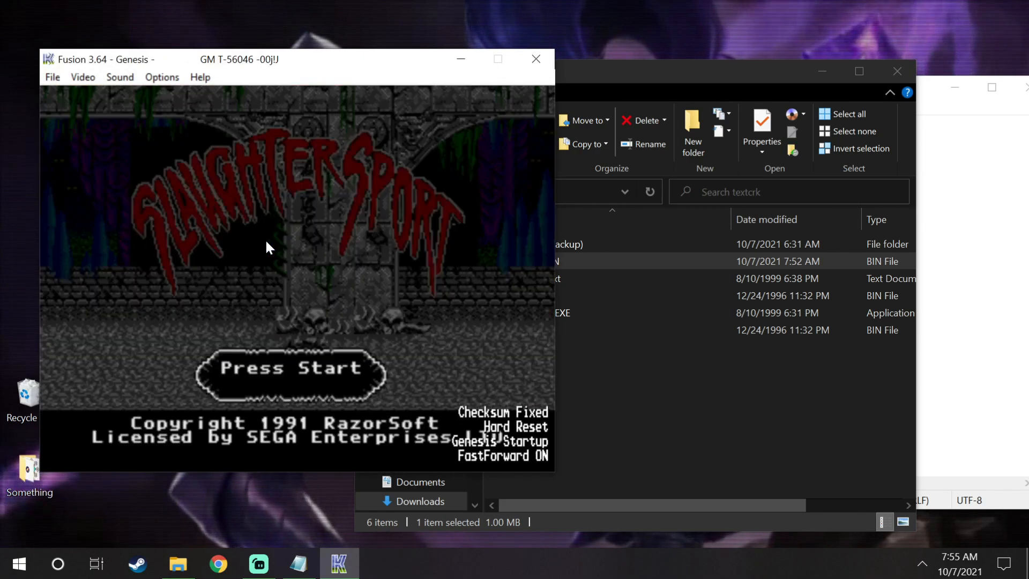
key(Return)
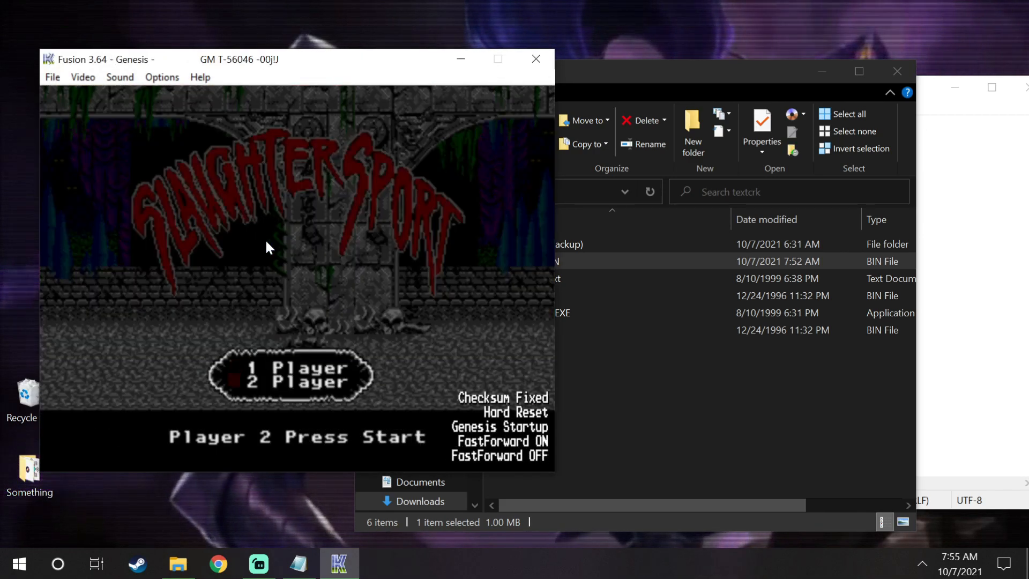
key(Return)
key(Return)
key(Return)
key(Right)
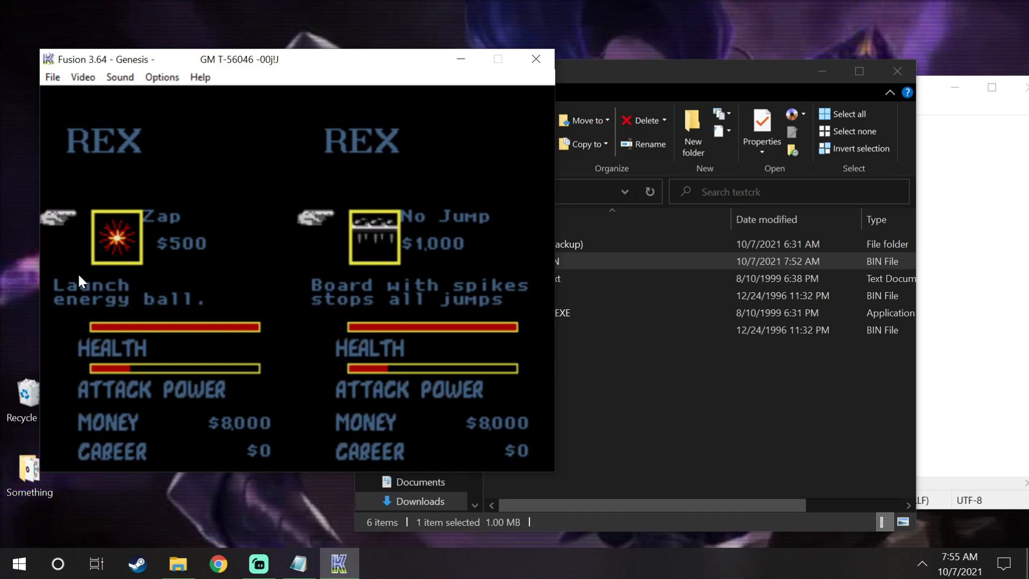
Step: Switch to the notes and record the Zap item's description as "Launch energy ball." on the first line
key(alt+Tab)
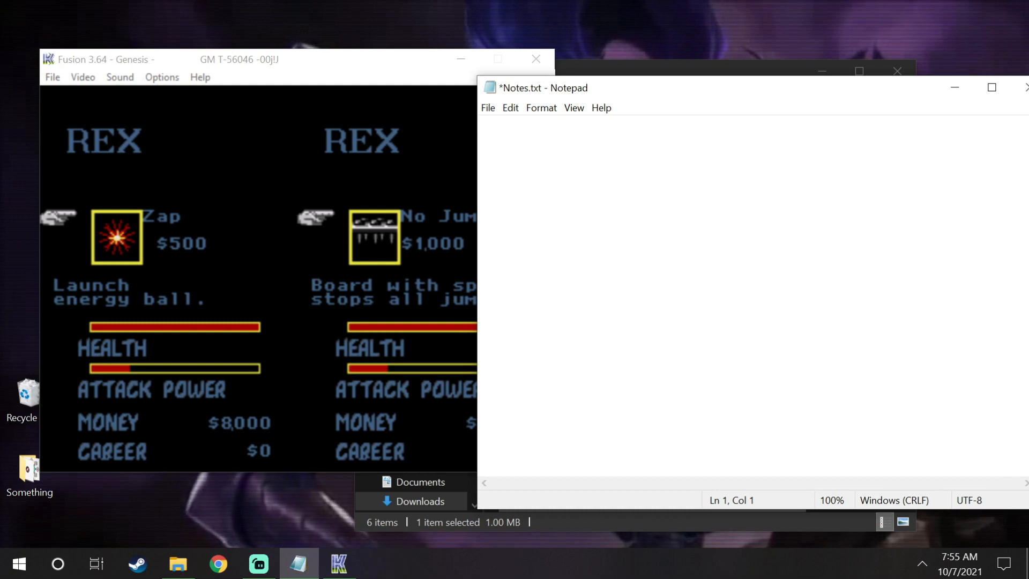
text(Launch energy)
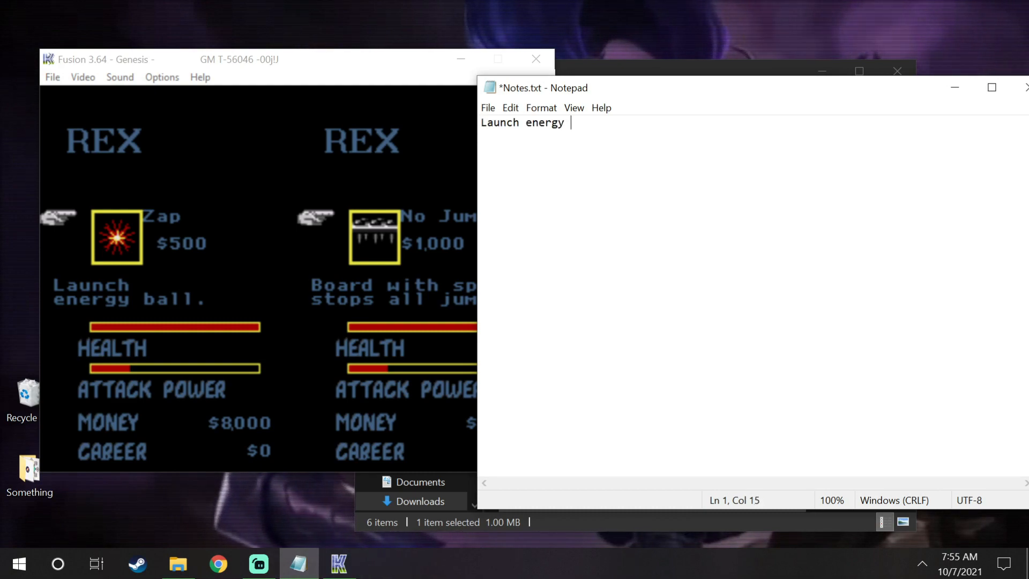
text( ball.)
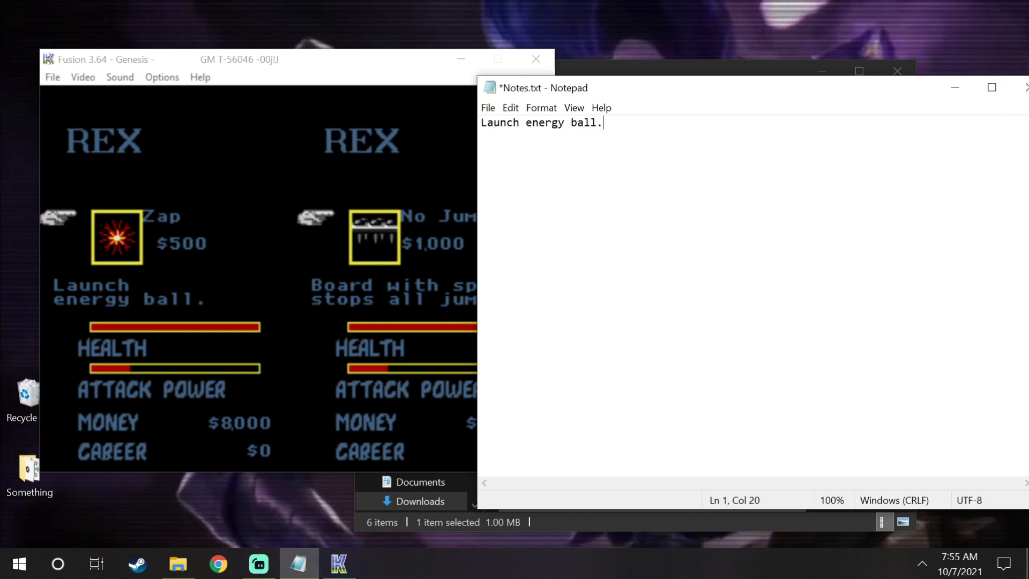
key(Return)
Step: Record the No Jump description "Board with spikes stops all jumps" on the second notes line and check its spacing at the wrap point
click(389, 259)
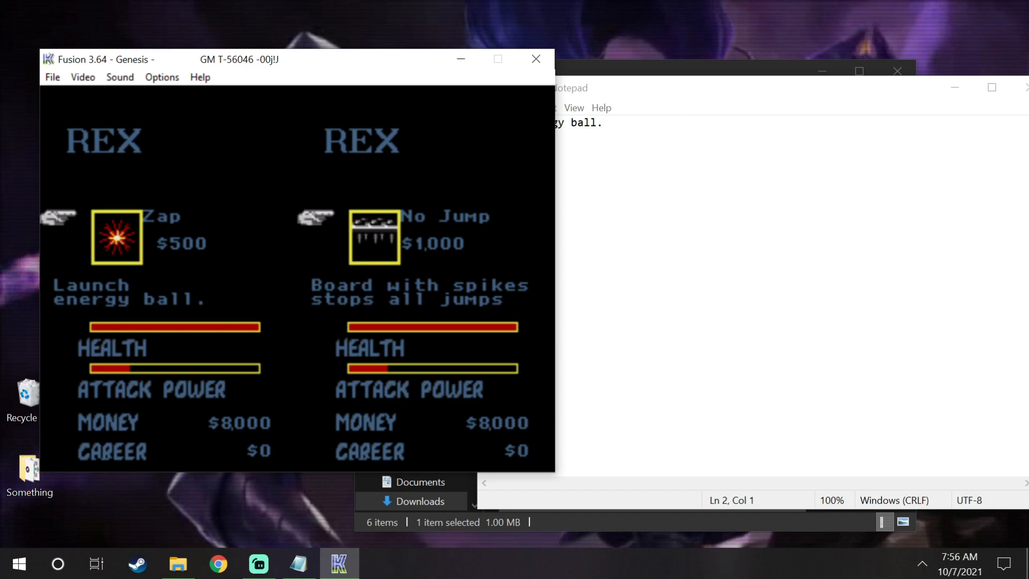
key(alt+Tab)
text(Board with)
click(433, 243)
key(alt+Tab)
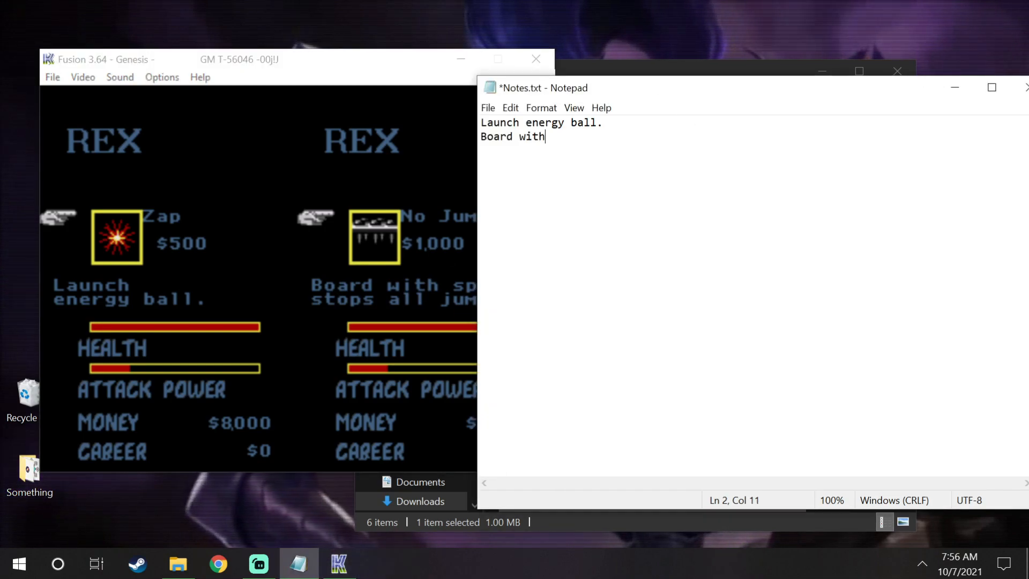
drag(738, 96, 828, 99)
text(spikes stops all jumps)
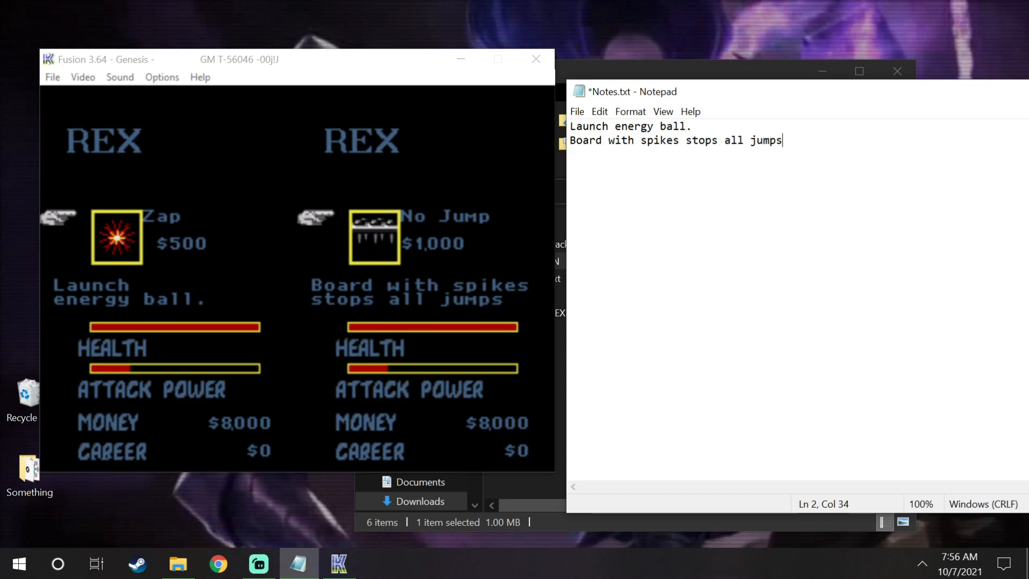
key(ctrl+Left)
key(ctrl+Left)
key(ctrl+Left)
key(BackSpace)
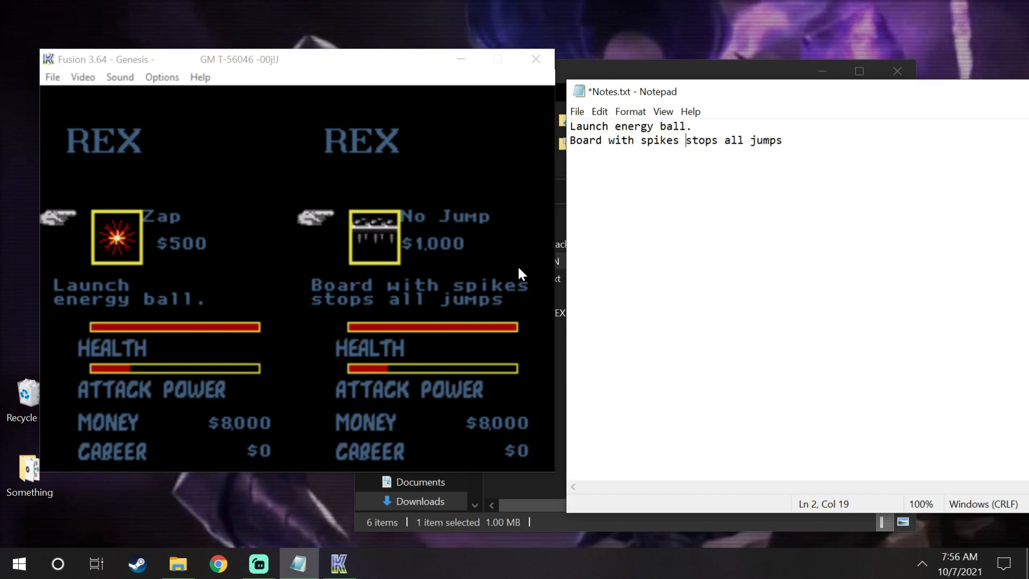
key(End)
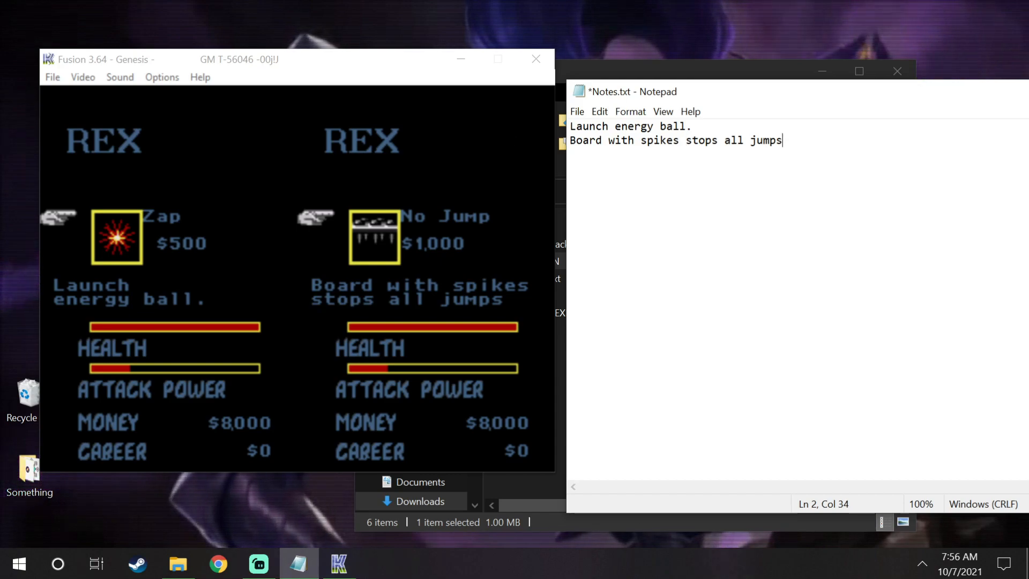
Step: Close the emulator and run TEXTCRK.EXE in DOSBox
click(536, 59)
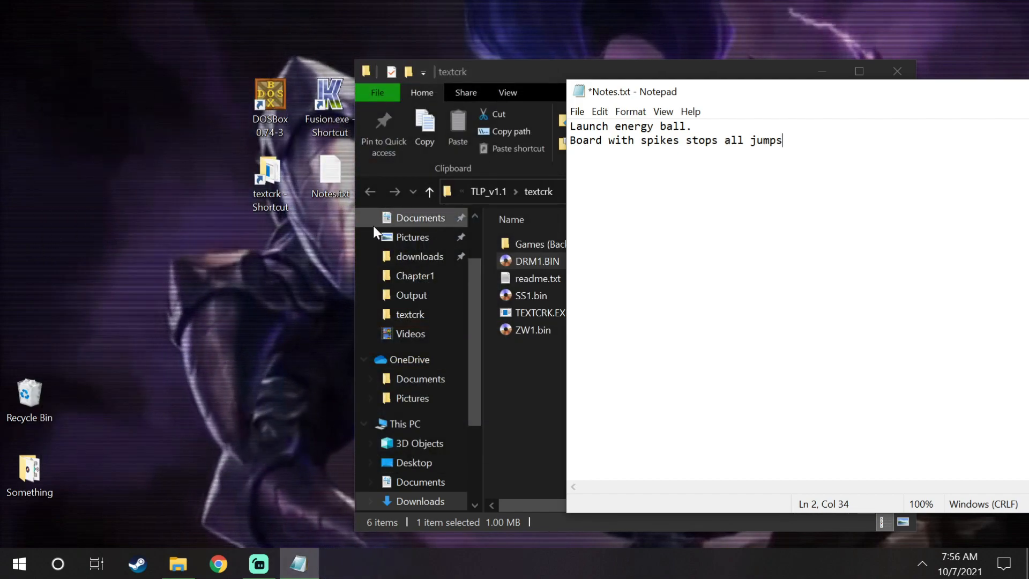
click(518, 315)
drag(519, 314, 263, 103)
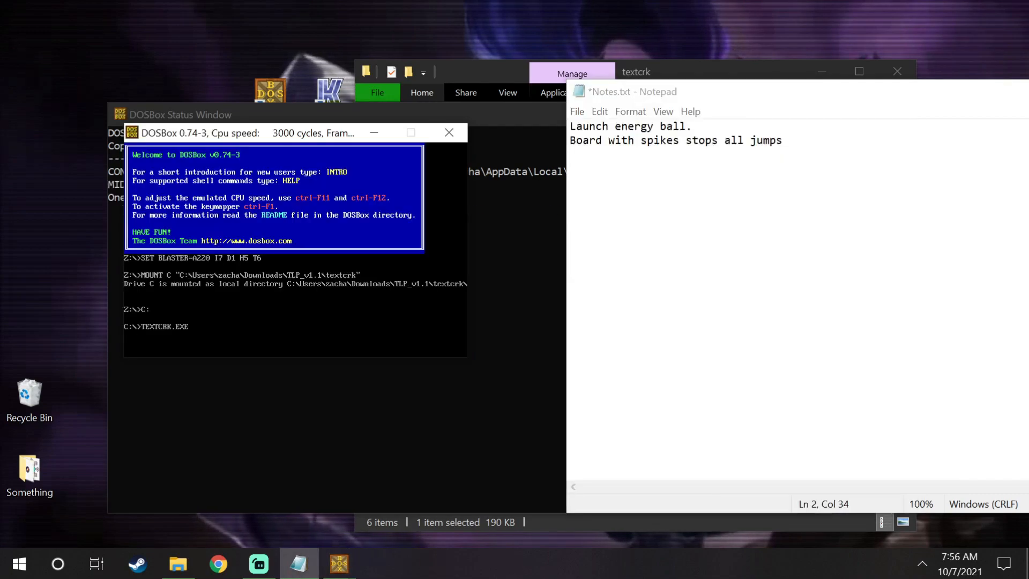
Step: Run TEXTCRK on SS1.bin with output SS2.bin, replacing "Launch energy ball." with "Range increase"
text(TEXTCRK)
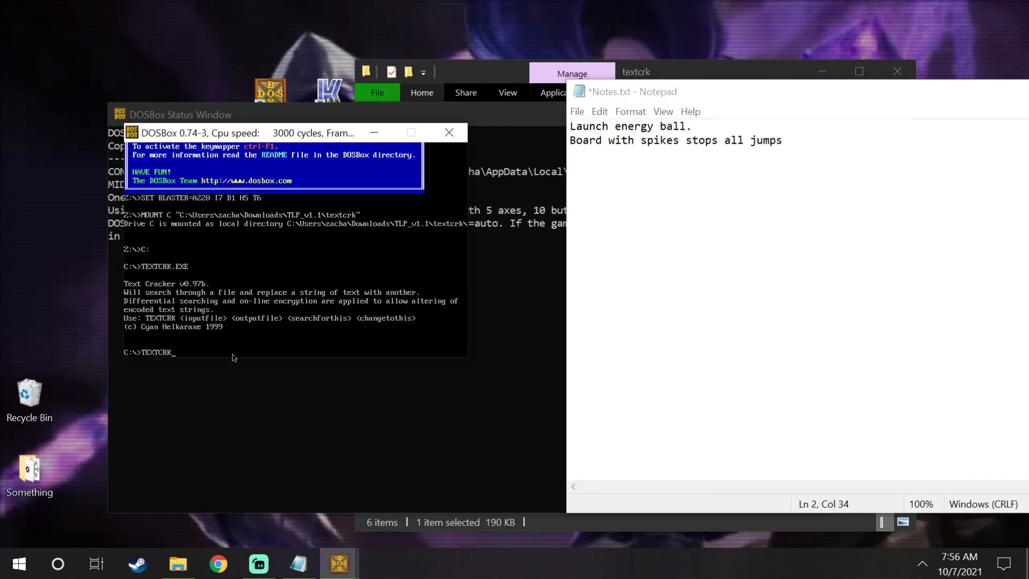
click(491, 521)
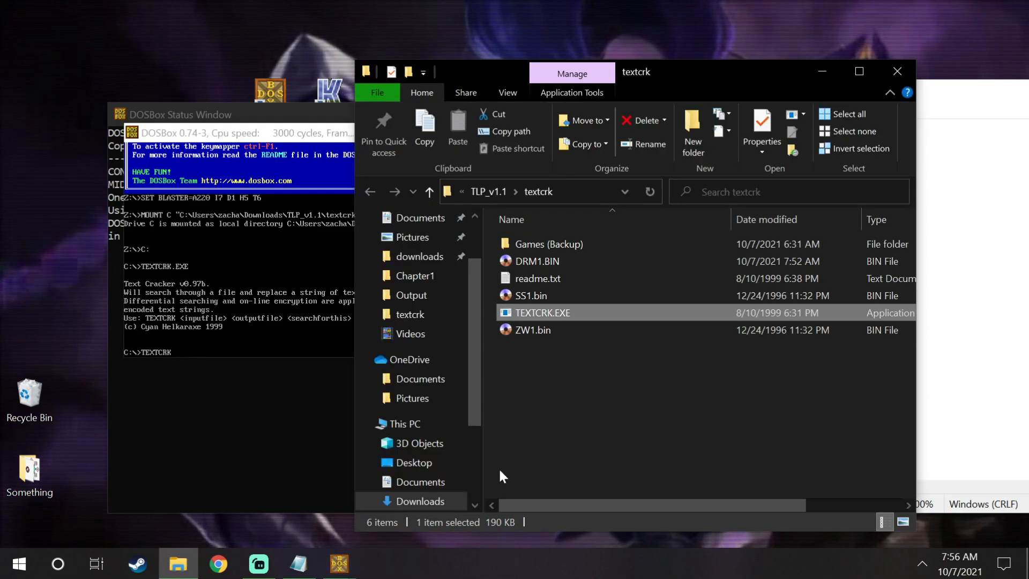
click(267, 301)
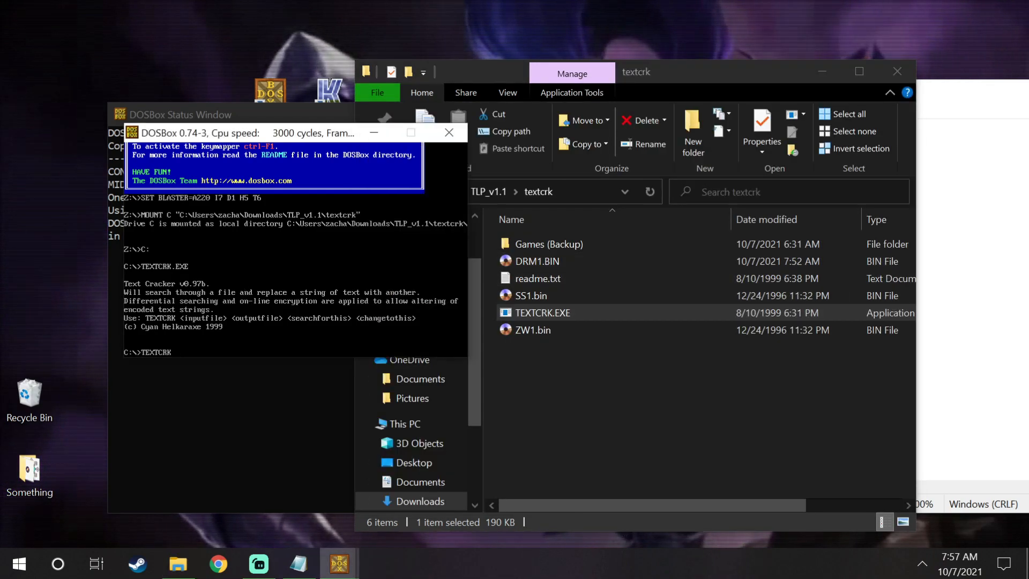
text(s)
key(BackSpace)
text(SS1.bin SS2)
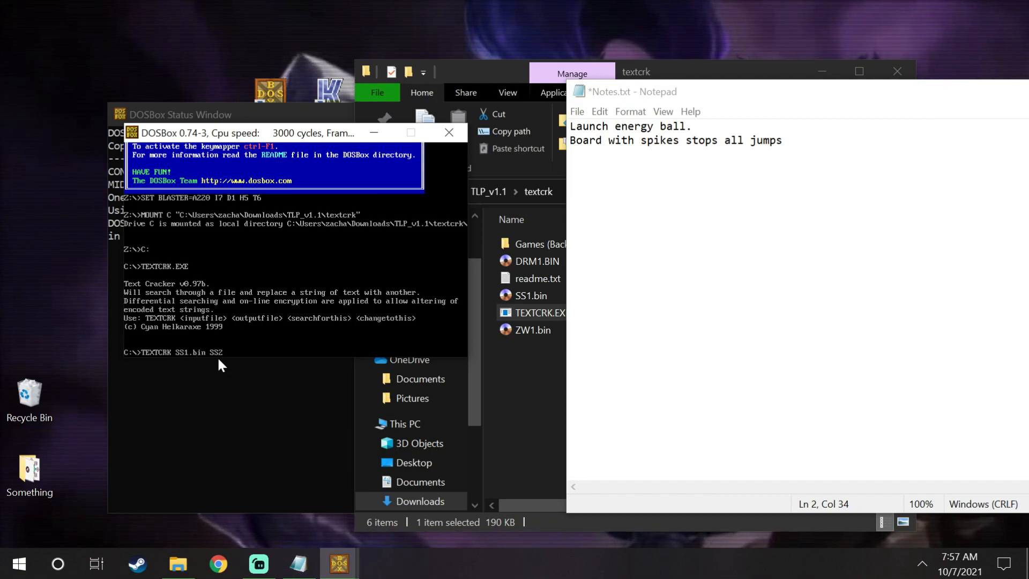
text(.bin)
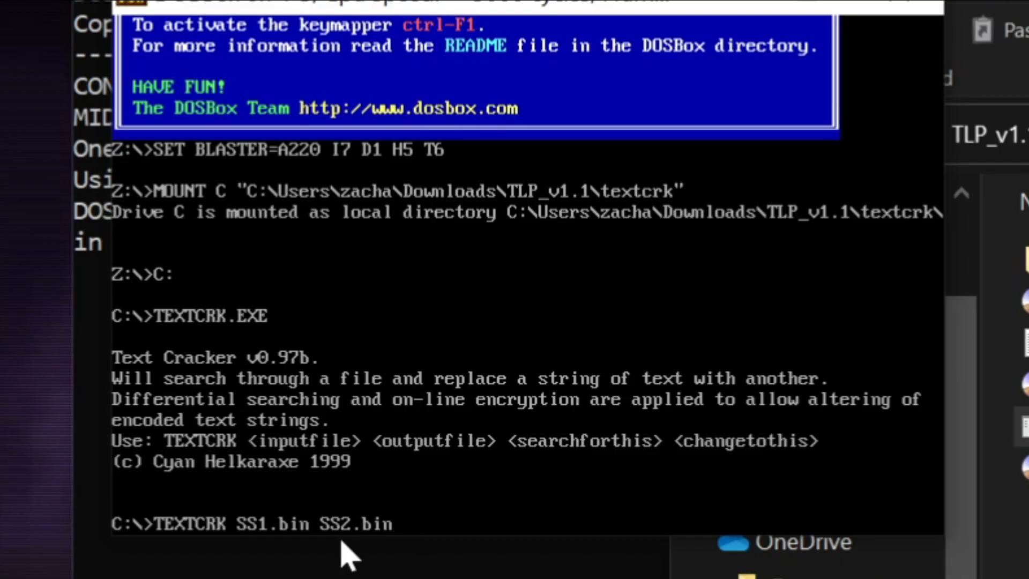
text( "Launch )
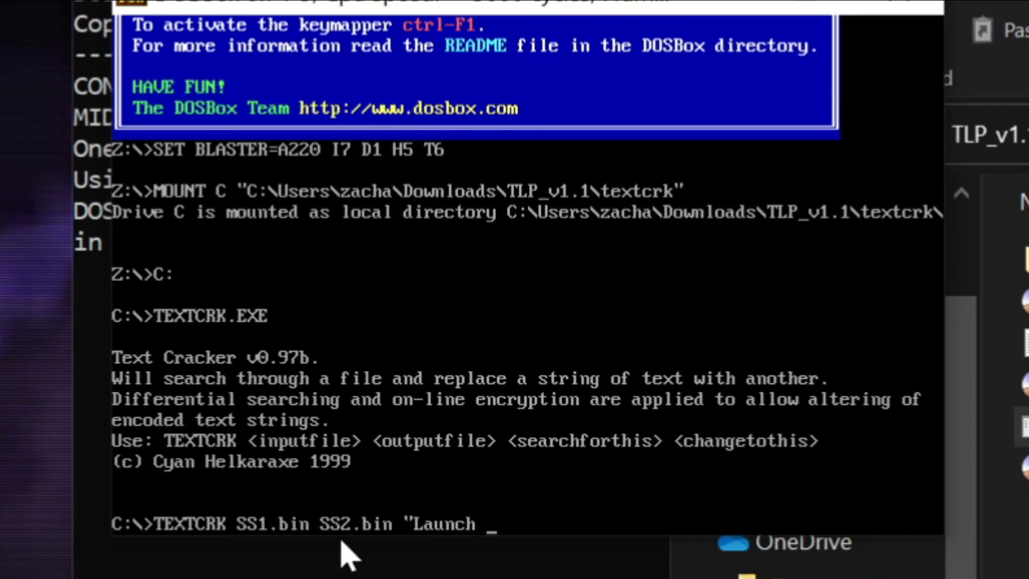
text(energy ball." "Range incr)
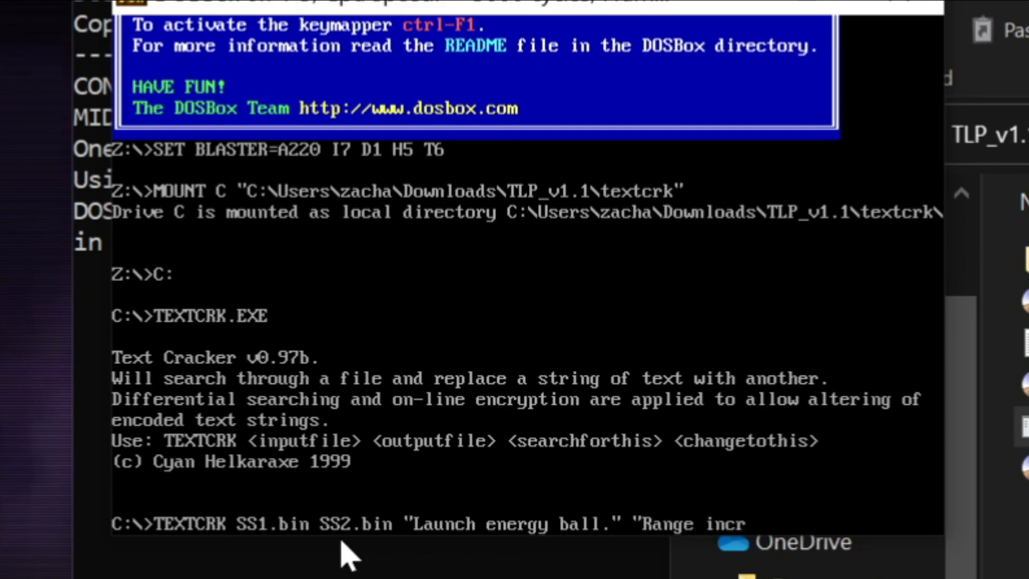
text(ease")
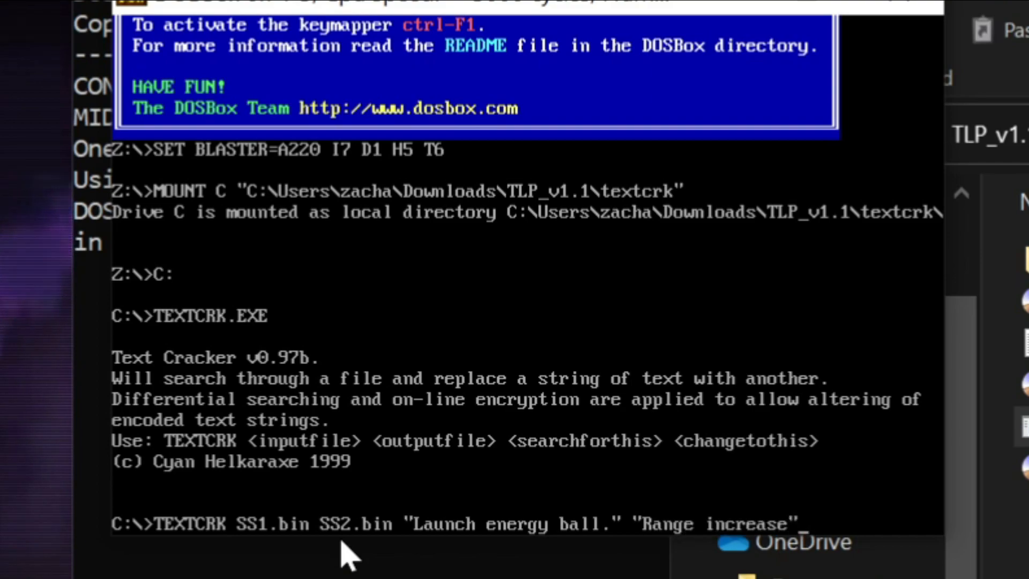
key(Return)
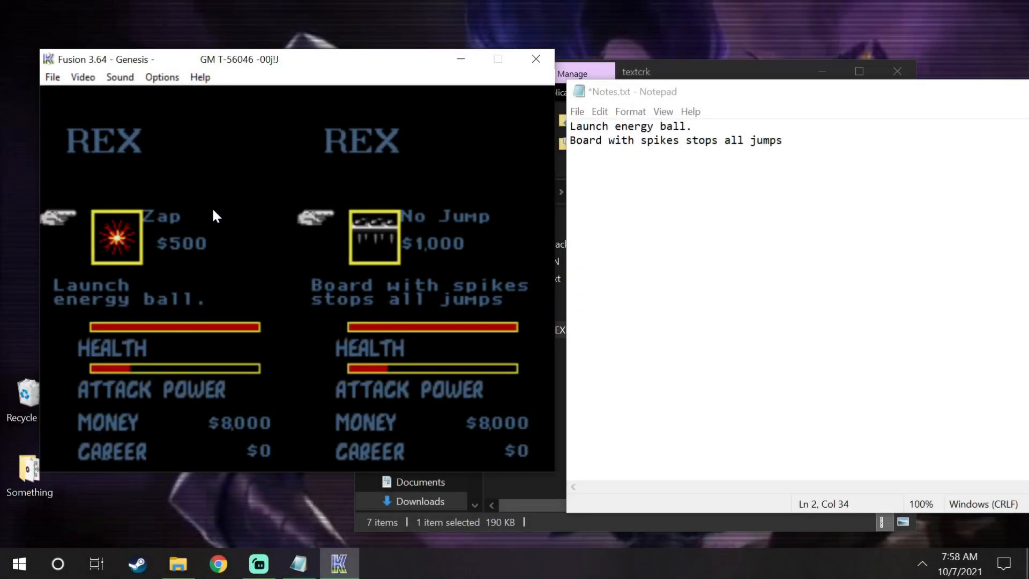
Step: Pad the first notes line with 12 spaces between "Launch" and "energy ball." to match the game's line wrap
click(397, 274)
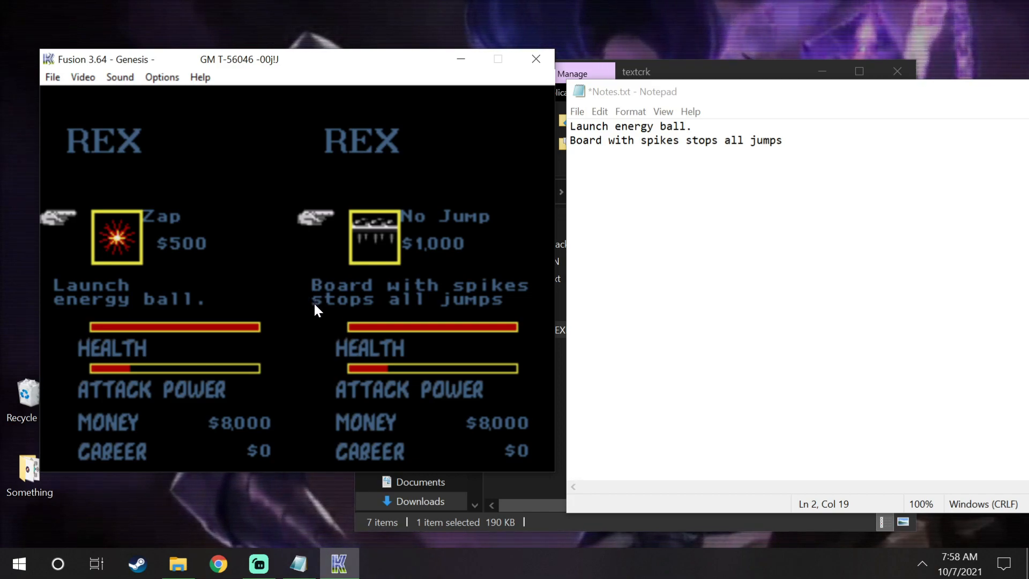
click(614, 127)
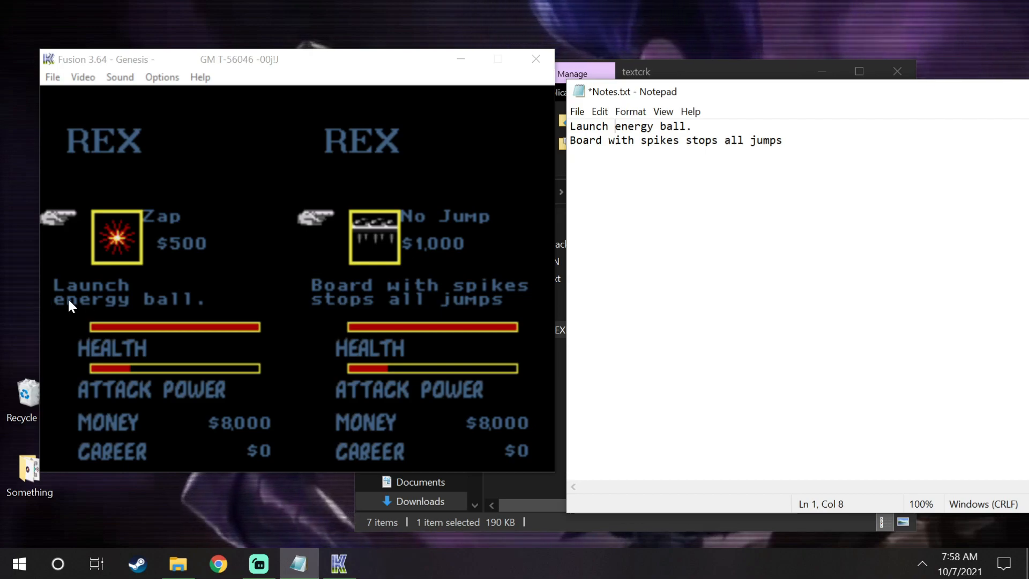
key(shift+Right)
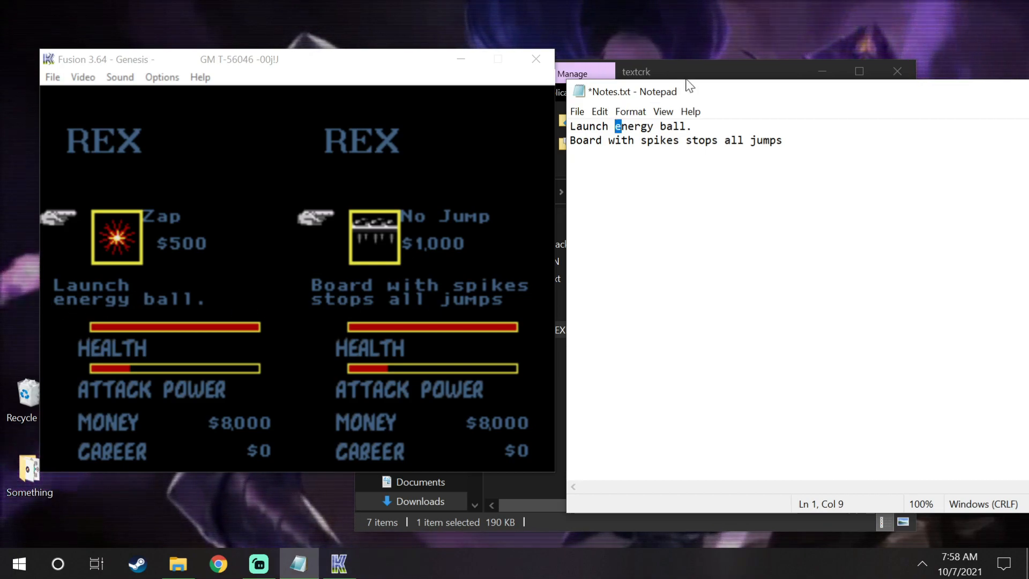
key(BackSpace)
key(ctrl+z)
key(BackSpace)
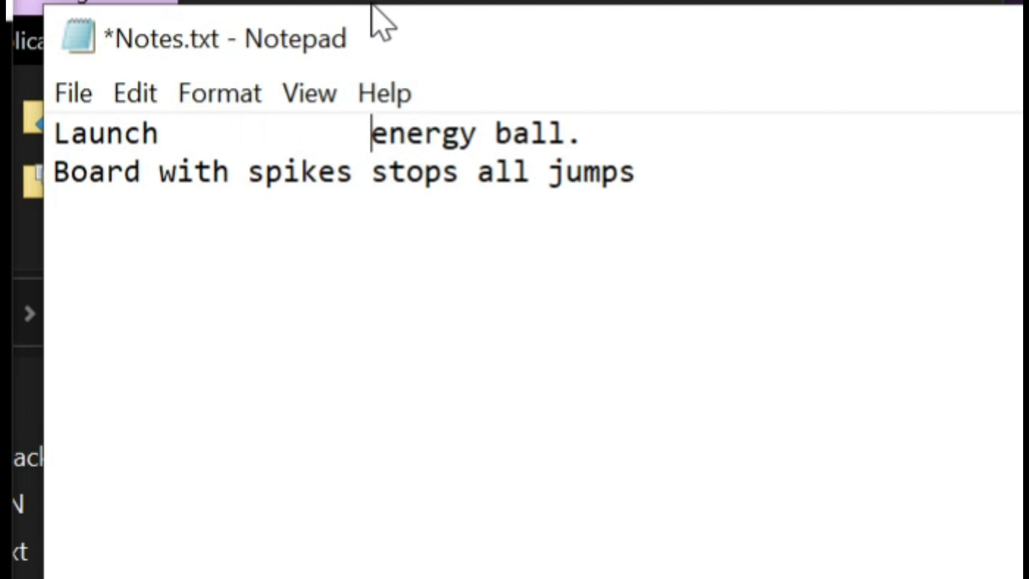
Step: Annotate the end of the "Launch energy ball." line with "(12 Spaces after Launch)"
click(583, 134)
text((12 Spaces after Lau)
key(BackSpace)
text(aunch)
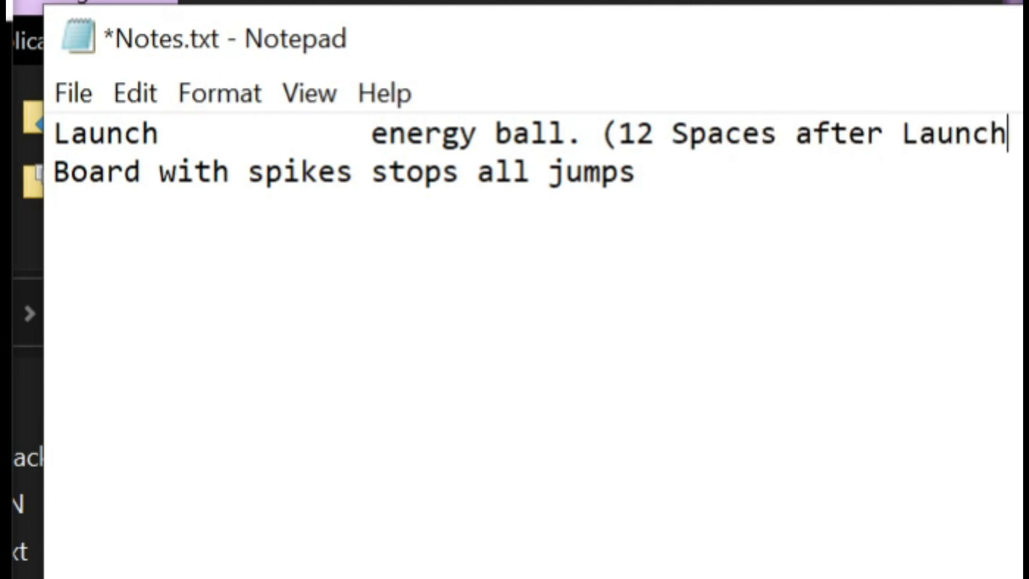
text())
Step: Compare the character alignment of the two description lines in the notes, moving back and forth between them
key(Down)
key(Up)
key(Down)
key(Up)
key(Down)
key(Up)
key(Down)
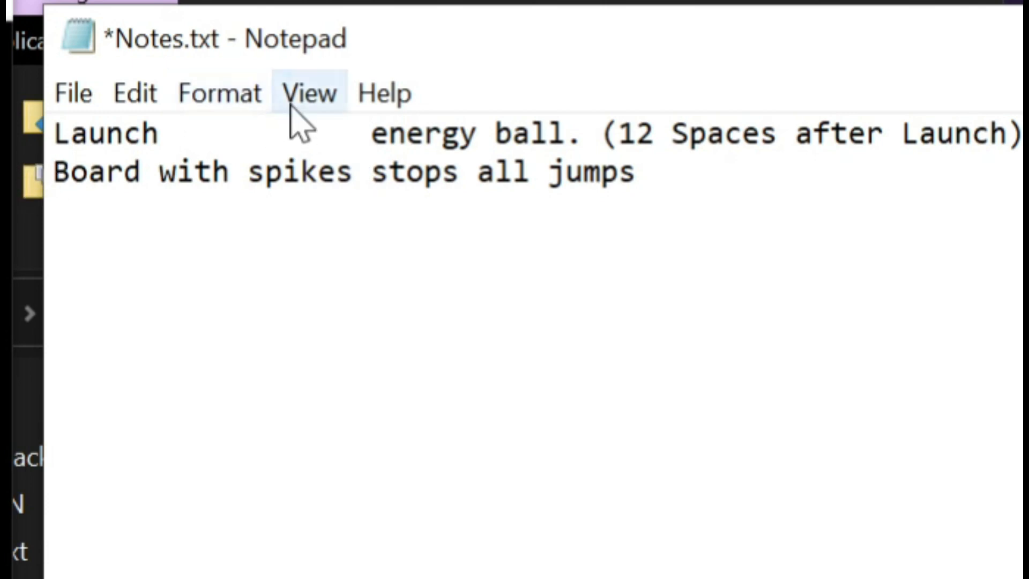
key(Right)
key(Right)
key(Right)
key(Right)
key(Right)
key(Right)
key(Right)
key(Right)
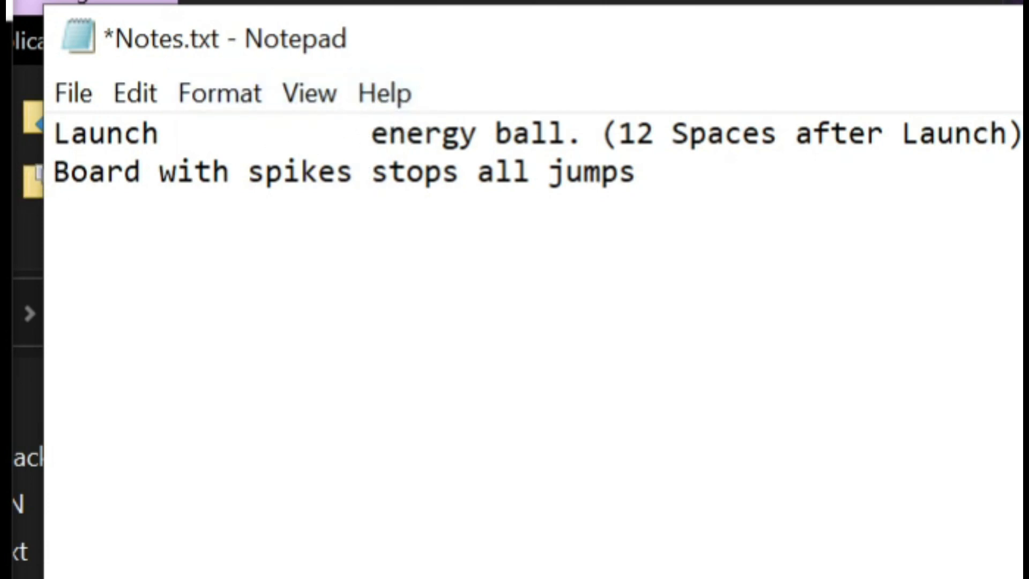
Step: Insert a notes line below the Launch line reading "Increase", 10 spaces, and "attack range." aligned under "energy ball."
key(End)
key(Return)
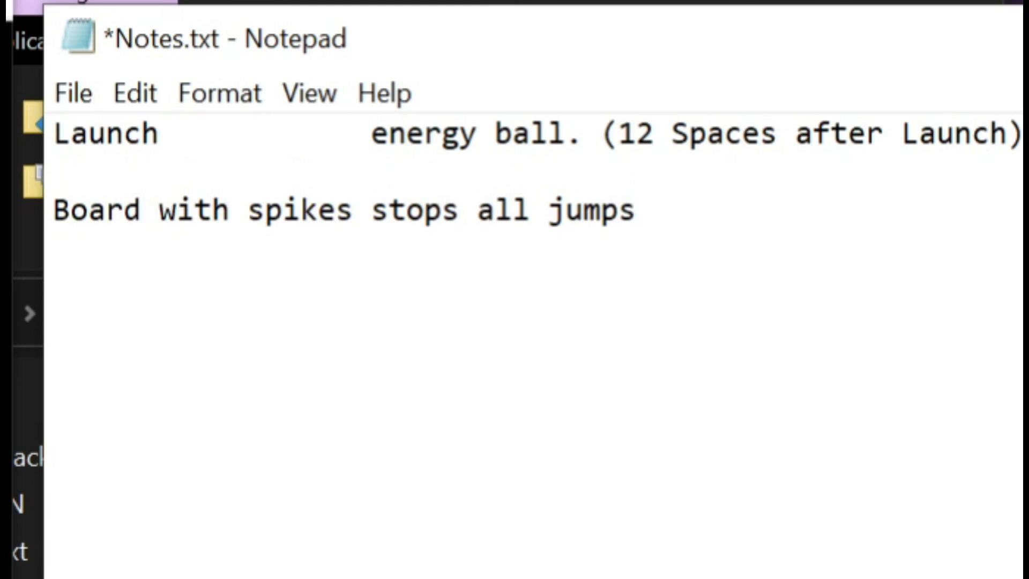
text(Increase)
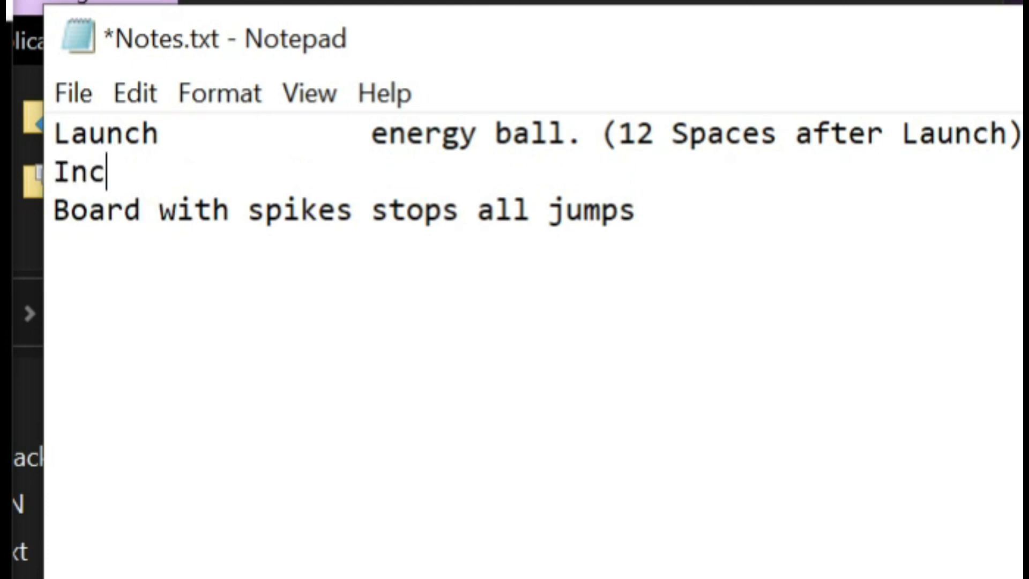
key(BackSpace)
key(BackSpace)
text(e      )
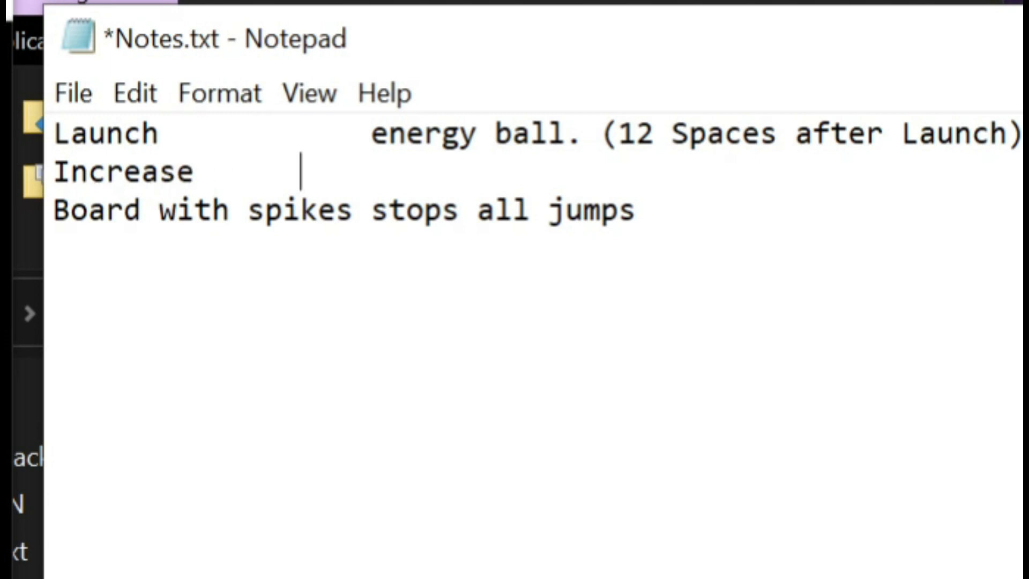
text(    e)
key(BackSpace)
text(attack range.)
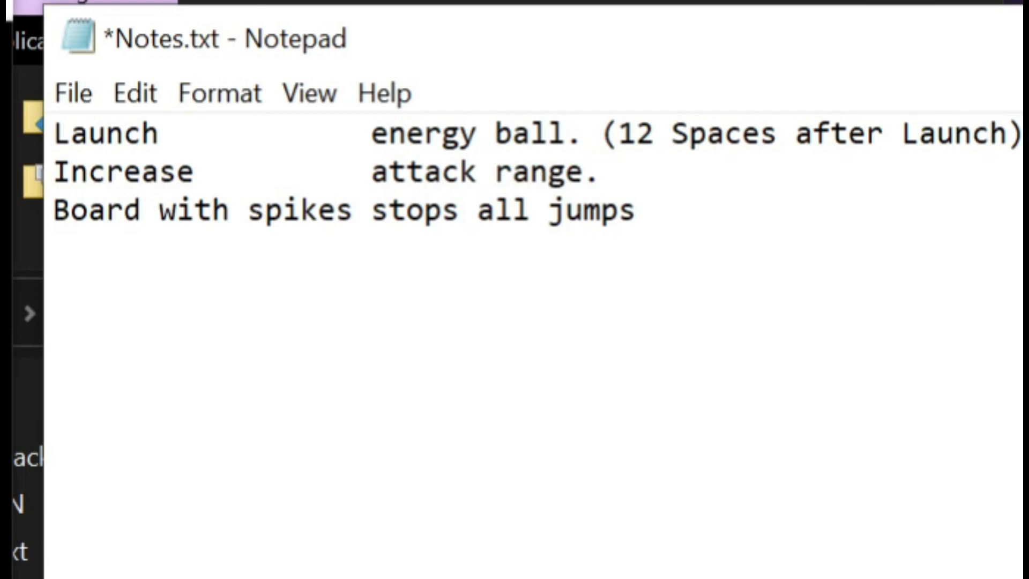
Step: Erase the second half of the Increase line and rewrite it as "attack range" without a period
key(BackSpace)
key(BackSpace)
key(BackSpace)
key(BackSpace)
key(BackSpace)
key(BackSpace)
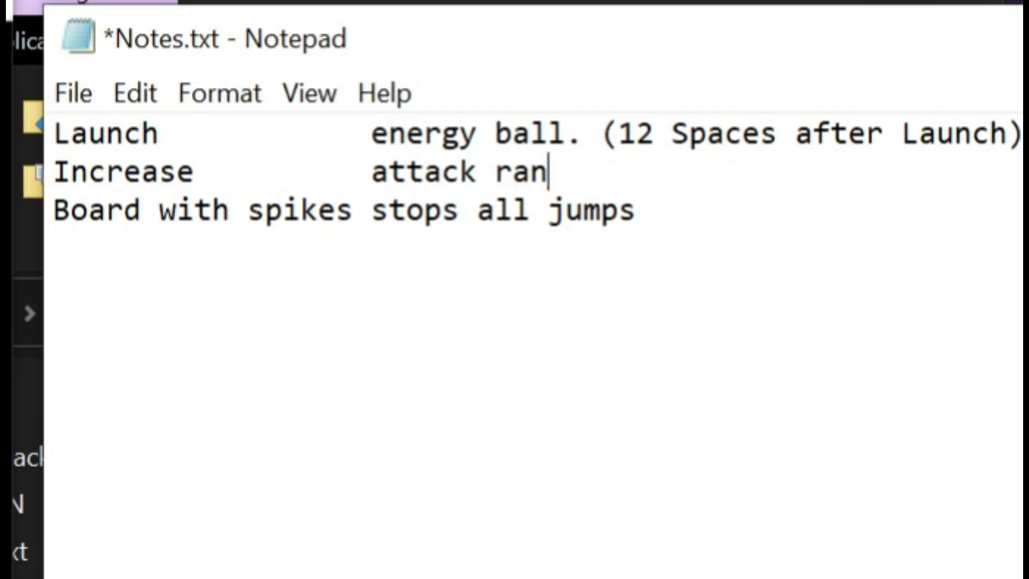
key(BackSpace)
key(BackSpace)
key(BackSpace)
key(BackSpace)
key(BackSpace)
key(BackSpace)
key(BackSpace)
key(BackSpace)
key(BackSpace)
key(BackSpace)
key(BackSpace)
key(BackSpace)
key(BackSpace)
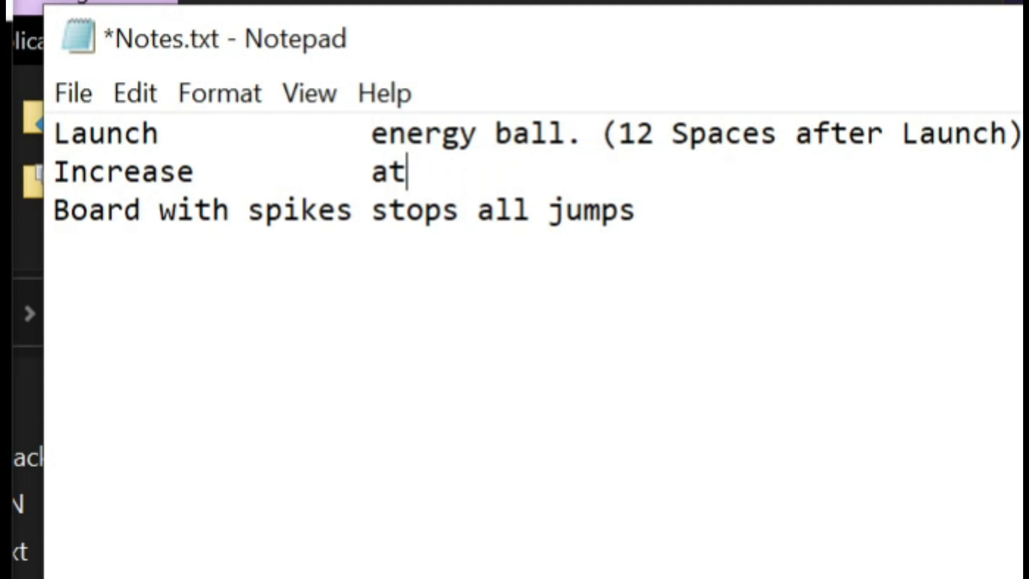
key(BackSpace)
key(BackSpace)
key(BackSpace)
key(BackSpace)
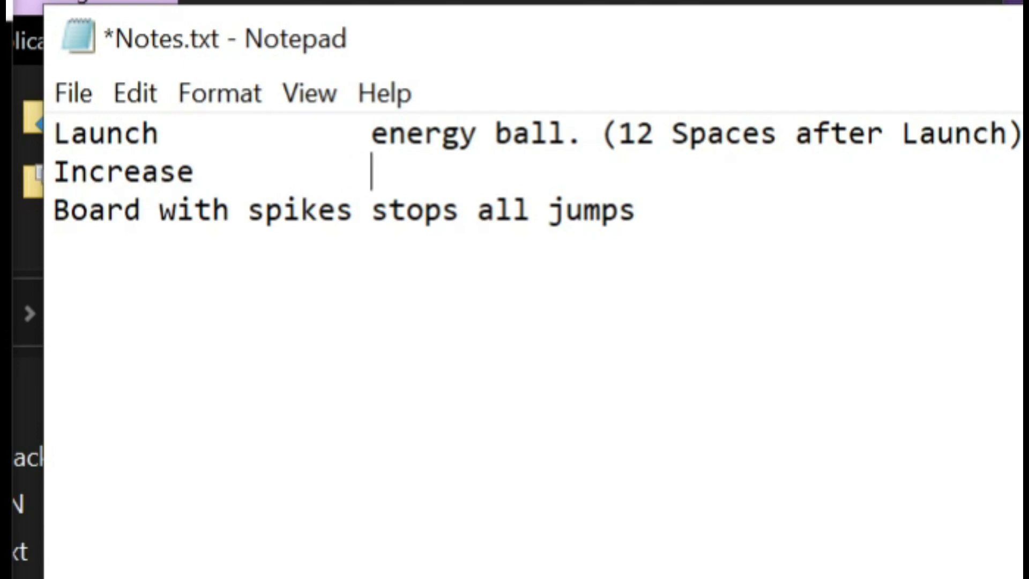
text(attack rang)
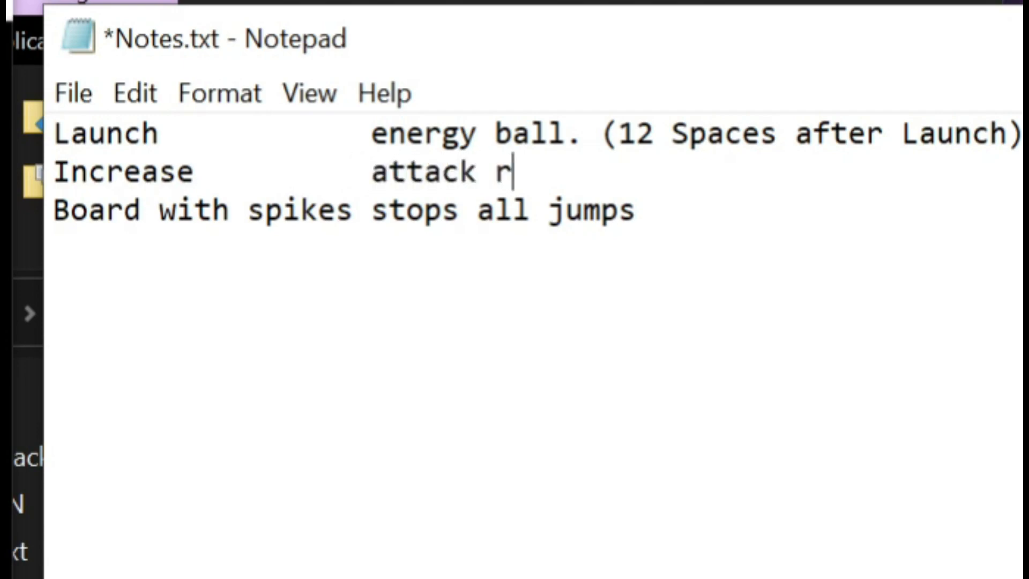
text(e)
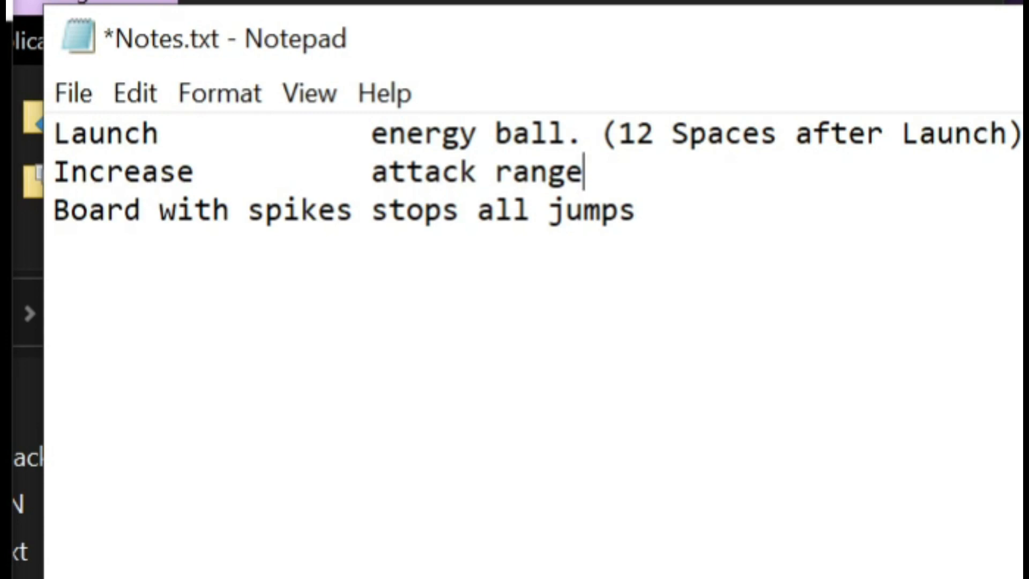
Step: Annotate the Increase line with "(10 Spaces after Increase)" and add a blank line below it
drag(583, 134, 231, 133)
click(567, 172)
key(Right)
text(.)
key(BackSpace)
text((10 Spaces af)
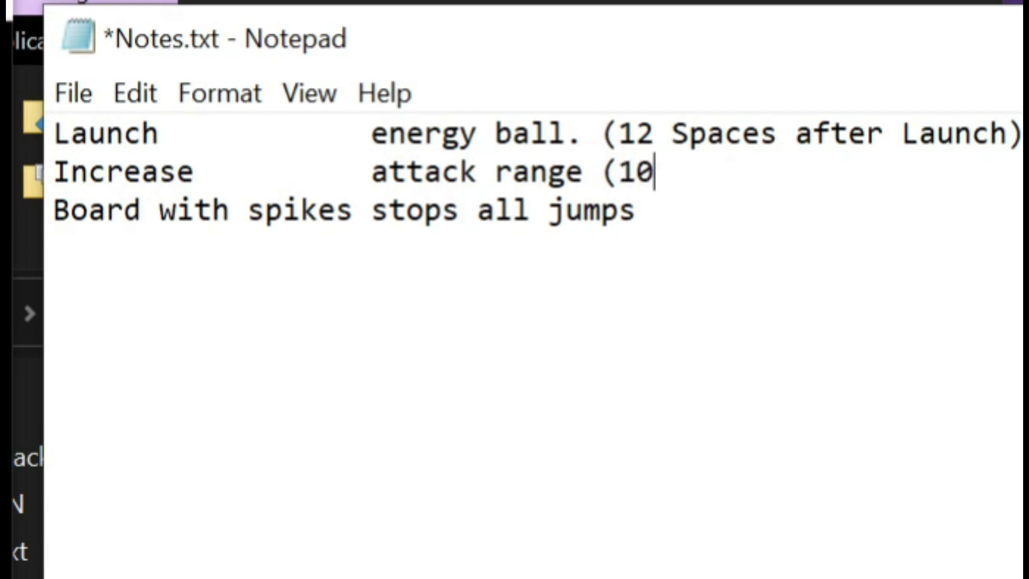
text(ter Increas)
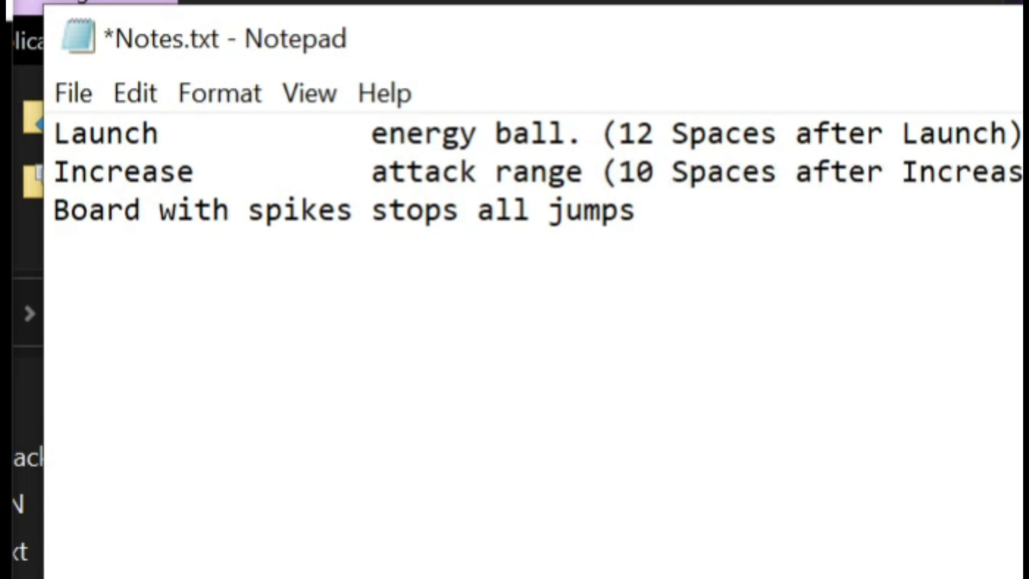
text(e))
key(Return)
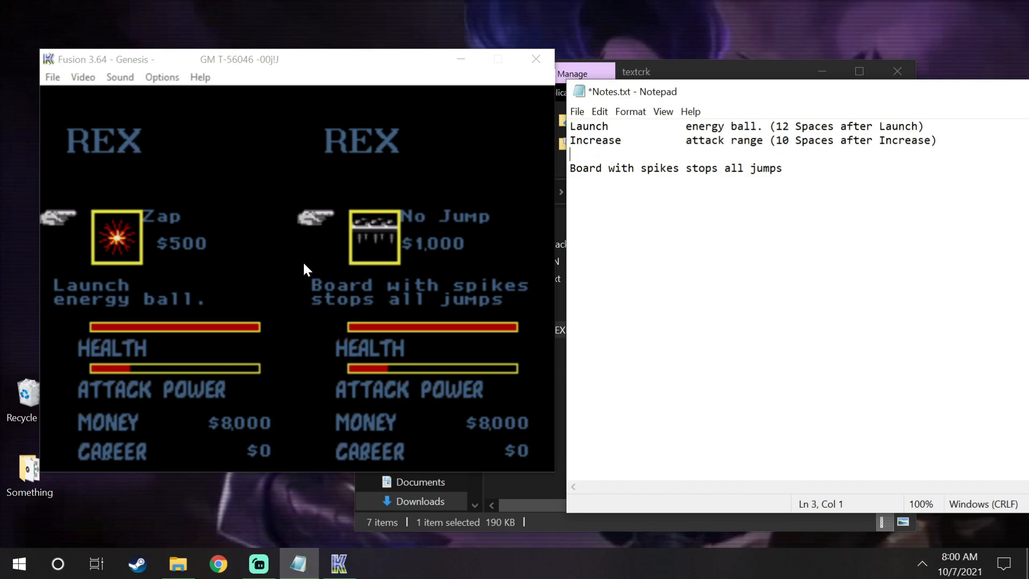
Step: Close the emulator and delete SS2.BIN from the textcrk folder
click(536, 61)
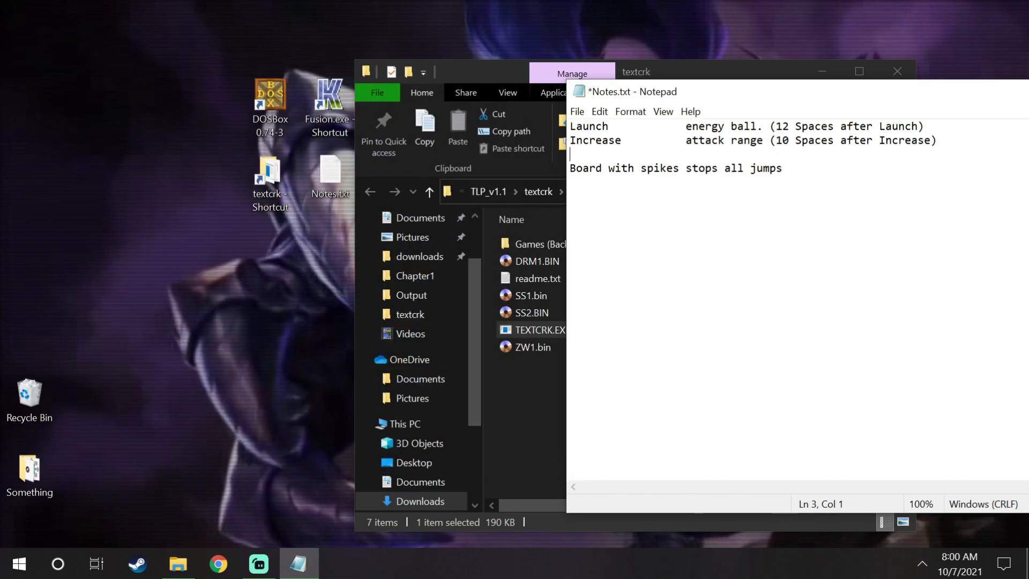
click(539, 387)
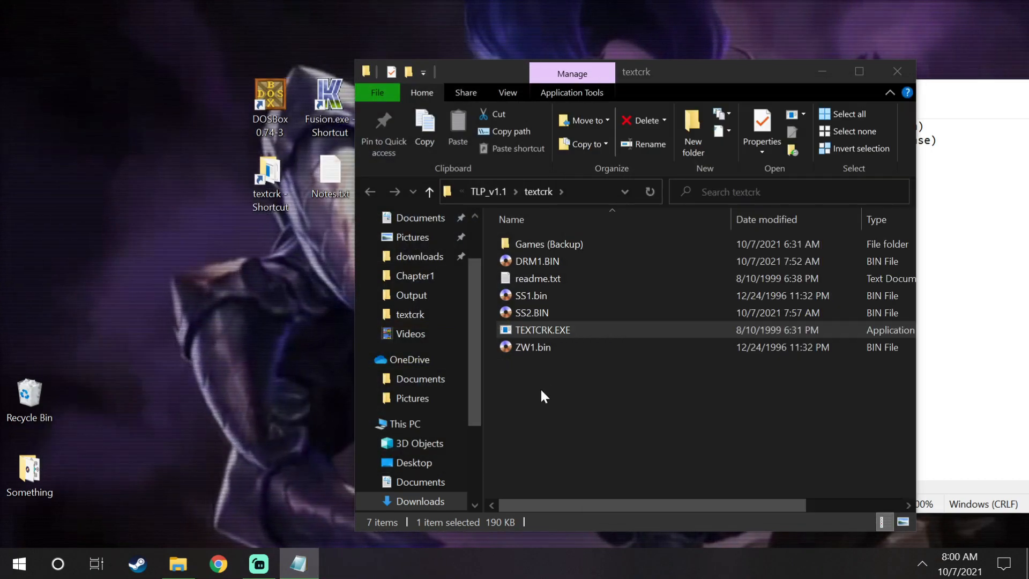
click(522, 309)
key(Delete)
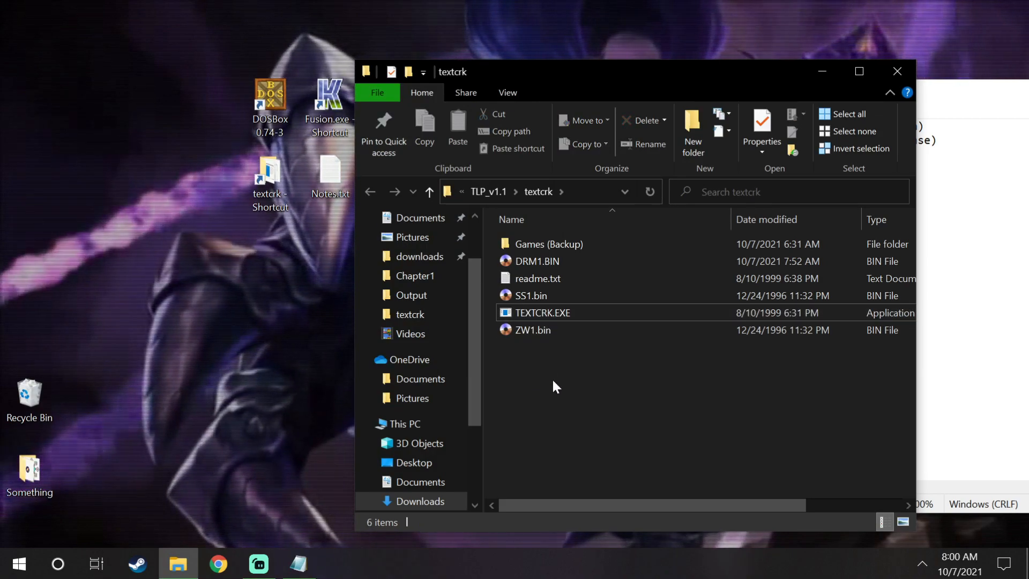
Step: Open TEXTCRK.EXE in DOSBox and convert SS1.bin to SS2.bin, replacing "Launch", 12 spaces, "energy ball." with "Increase", 10 spaces, "attack range"
drag(539, 311, 271, 107)
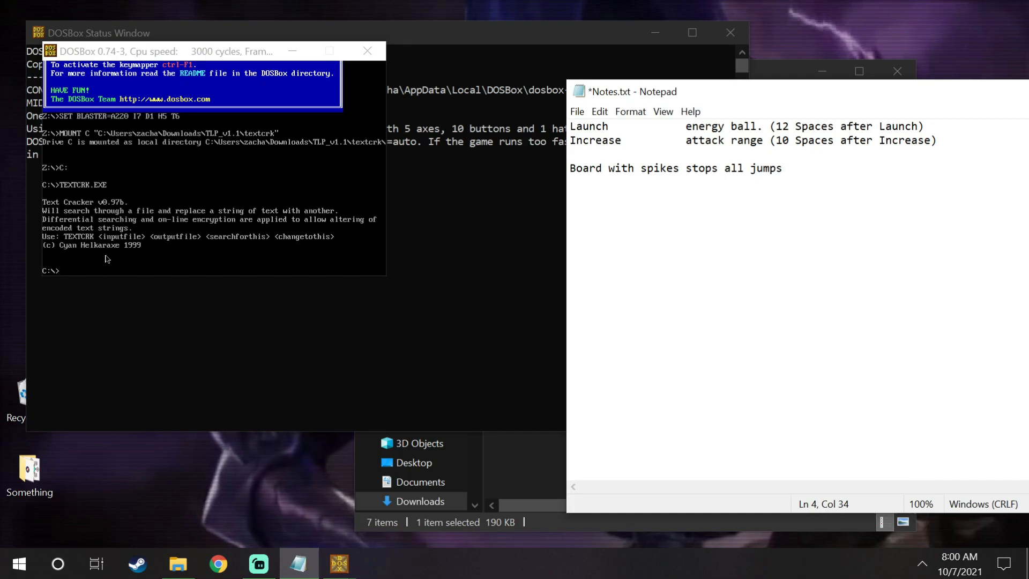
text(TEXTCRK )
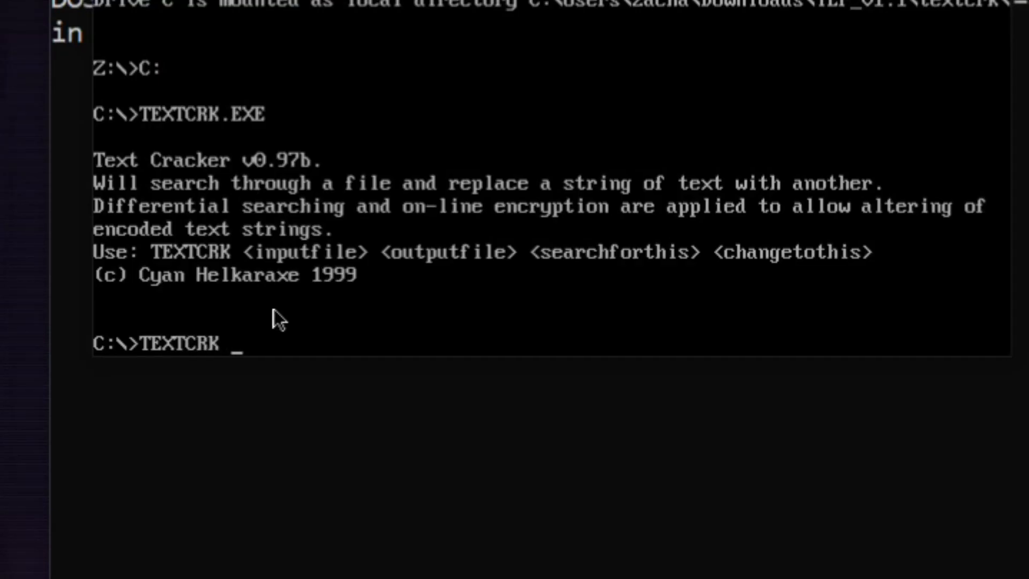
text(SS1.bin SS2.b)
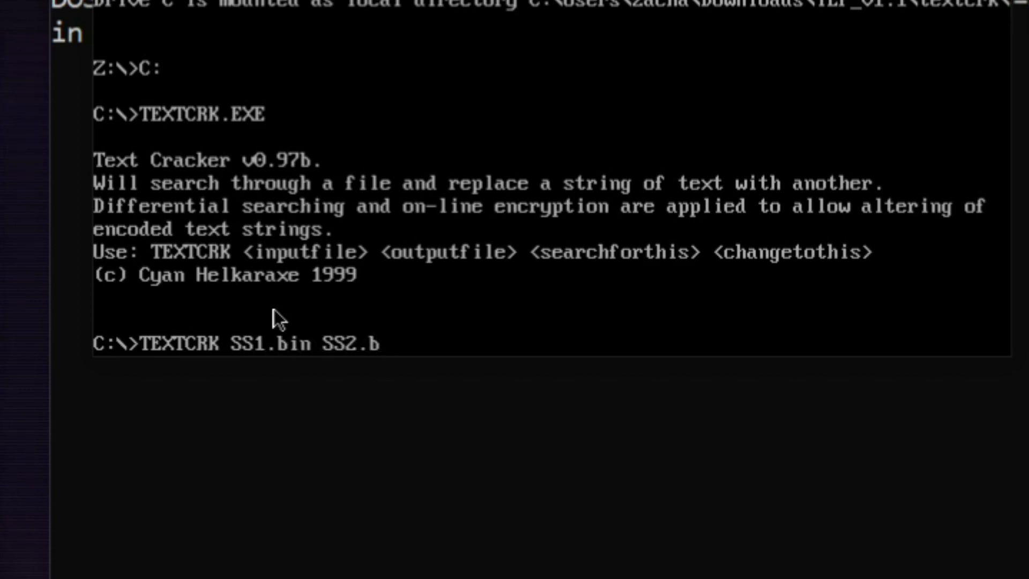
text(in)
text("Launch)
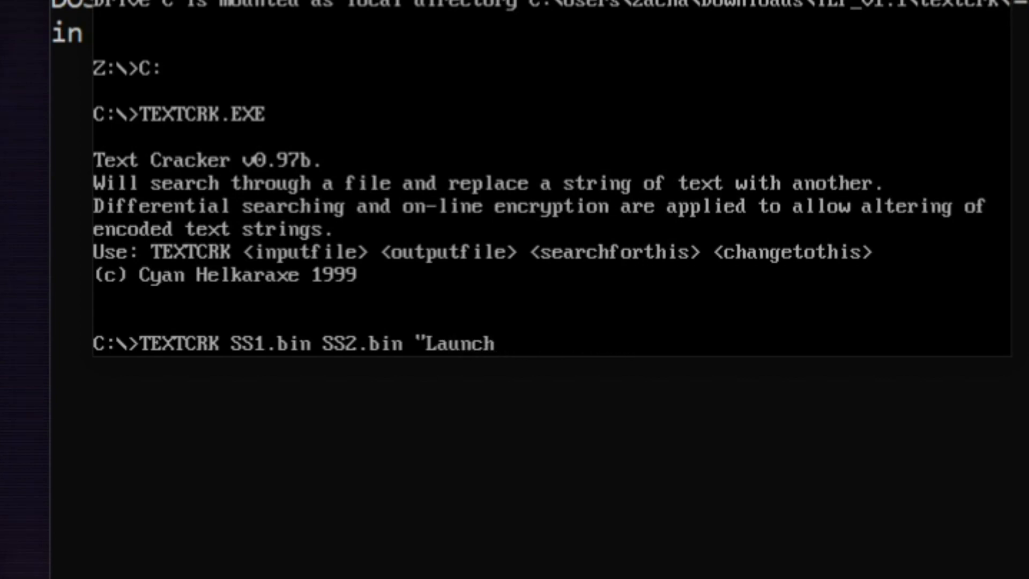
text(energy)
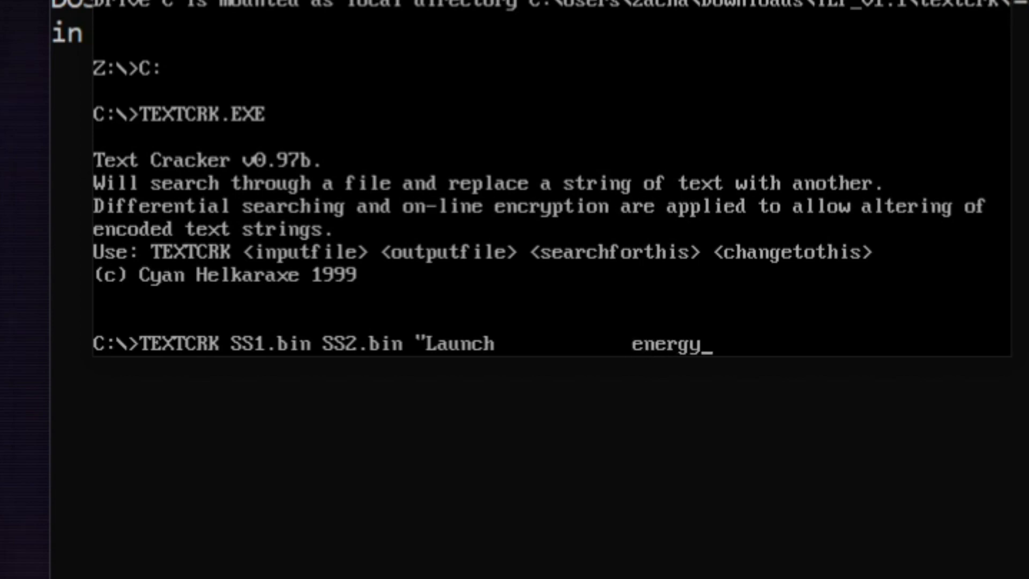
text( ball.")
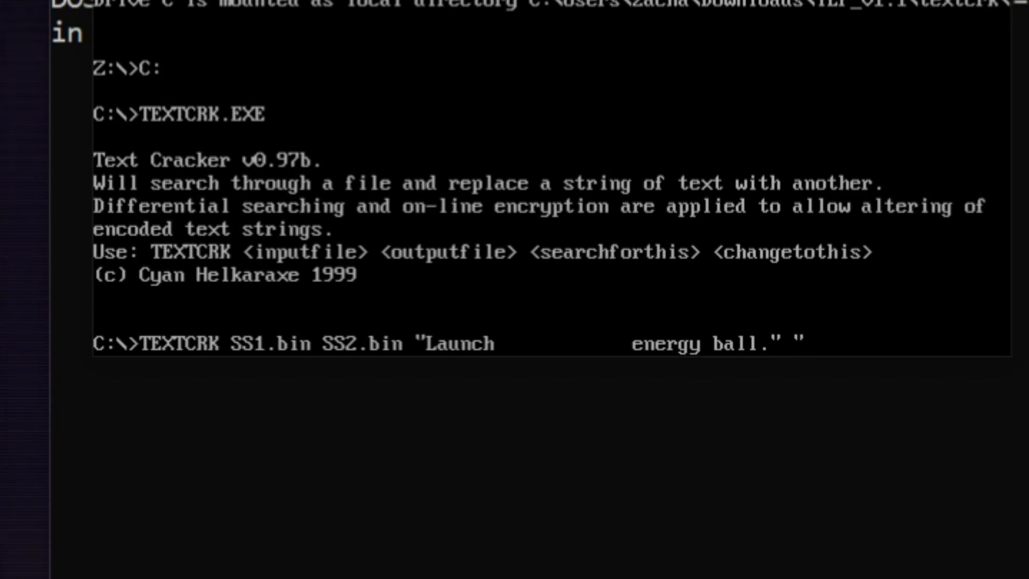
text("Increase)
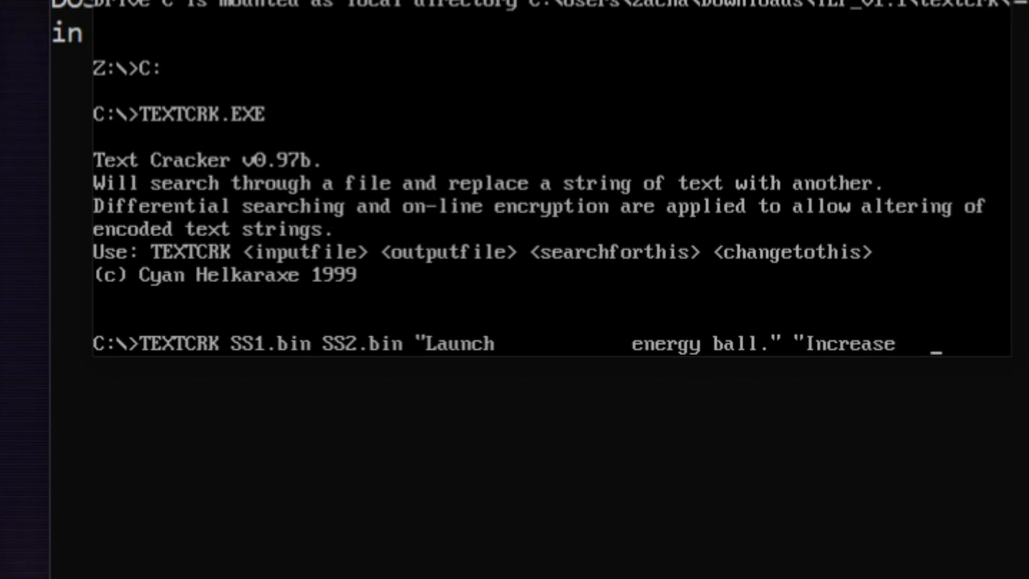
text(          at)
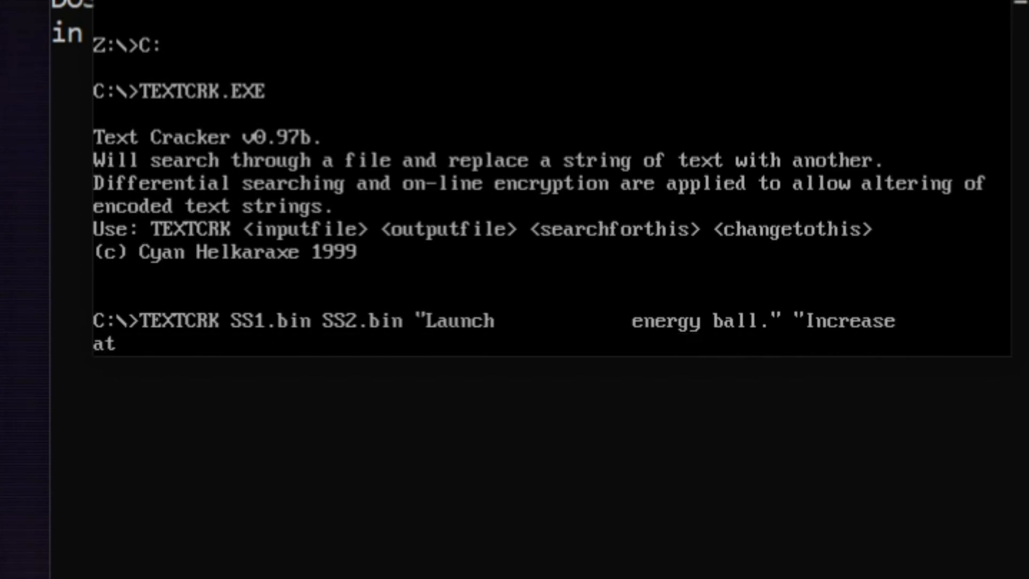
text(tack range)
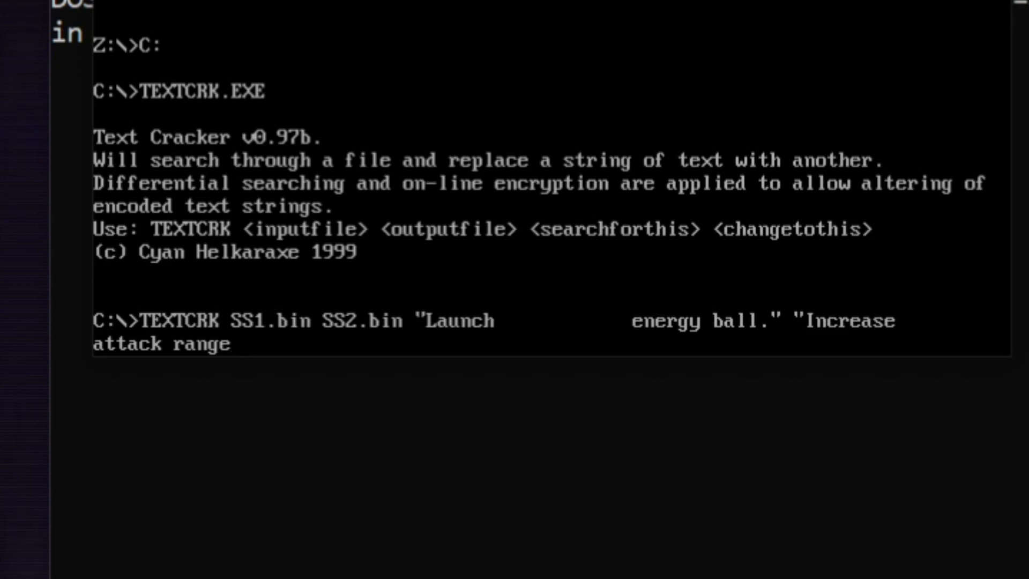
text(")
key(Return)
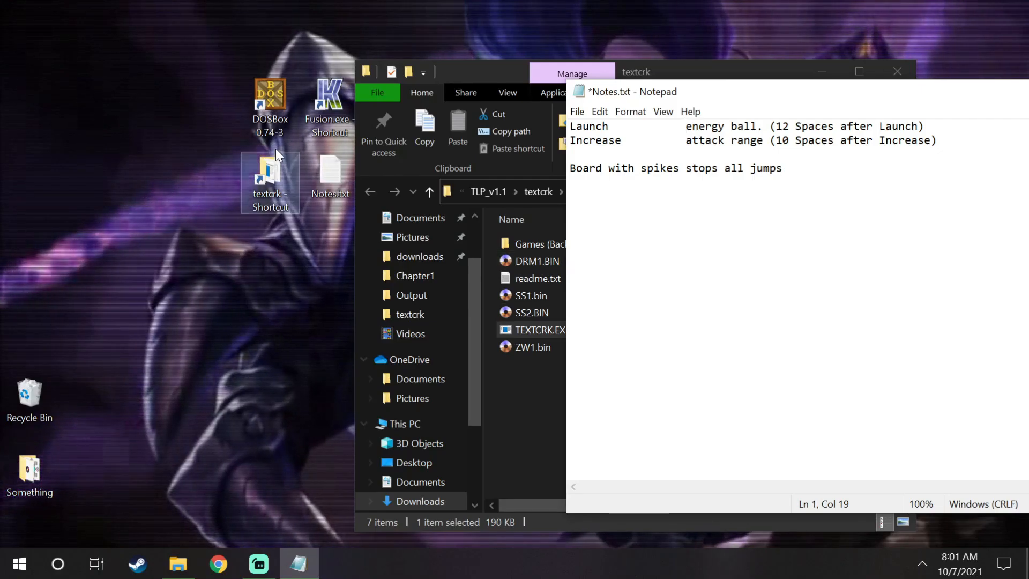
Step: Load SS2.BIN in the Fusion emulator and advance past the game's opening screens to check the replaced item description
double_click(316, 107)
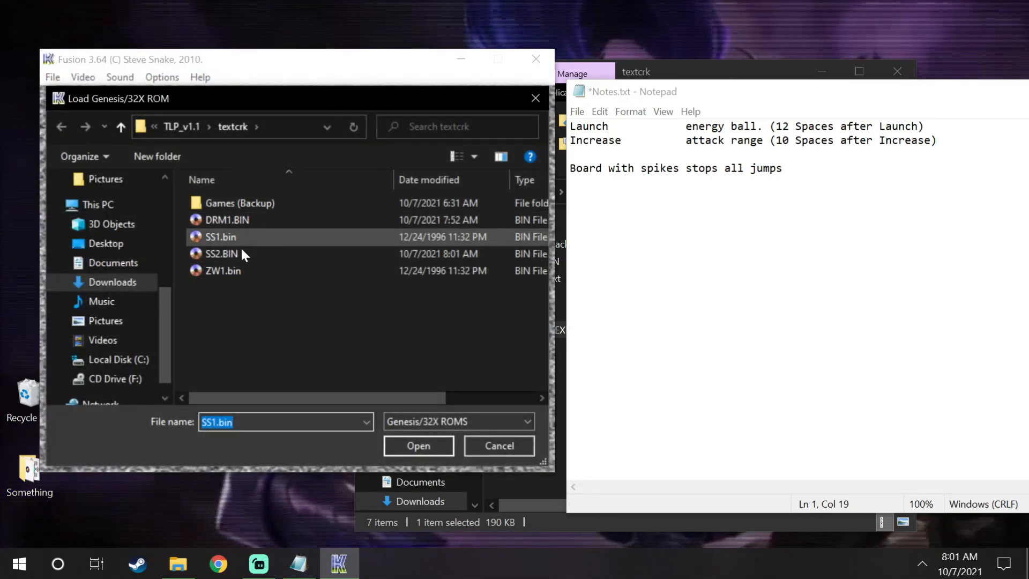
double_click(229, 256)
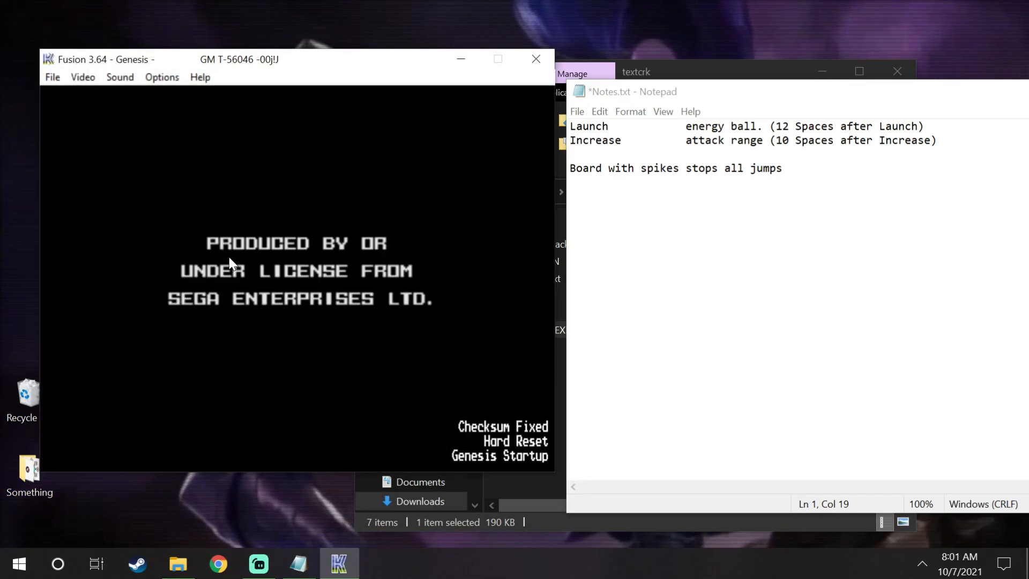
key(BackSpace)
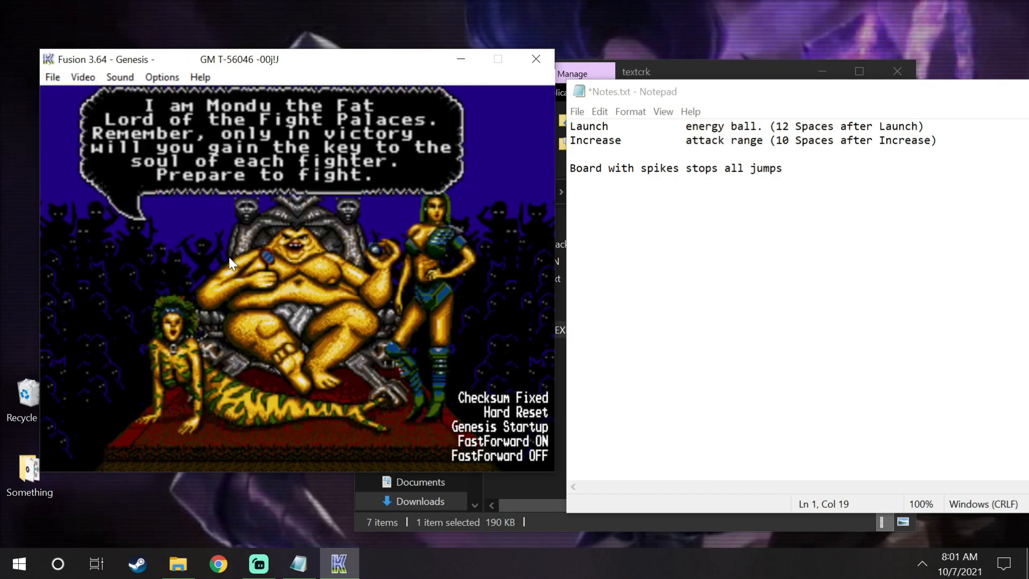
key(Return)
key(Left)
key(Return)
key(Return)
key(Right)
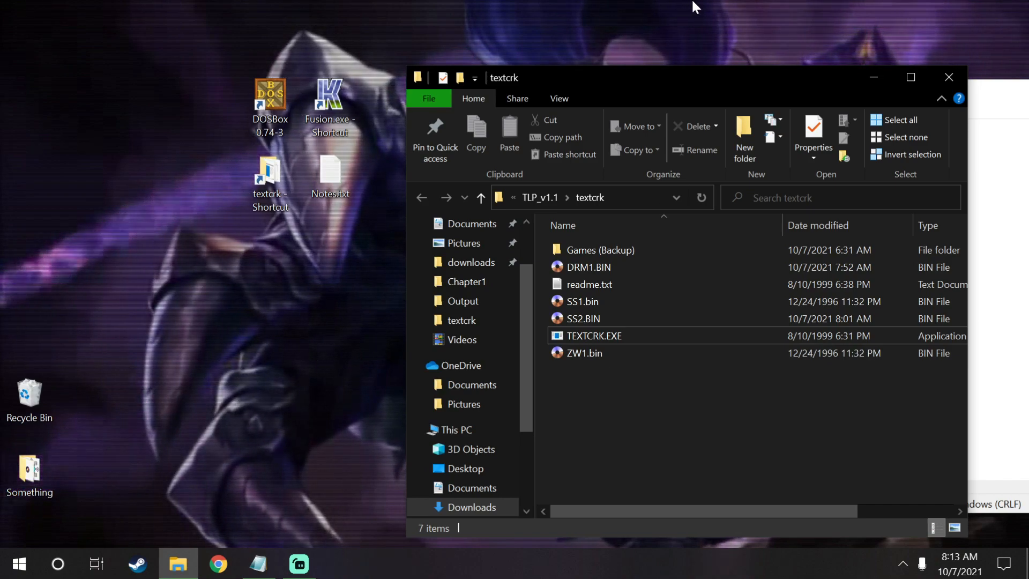
Step: Open the Fusion emulator again and load the Genesis ROM ZW1.bin
double_click(330, 110)
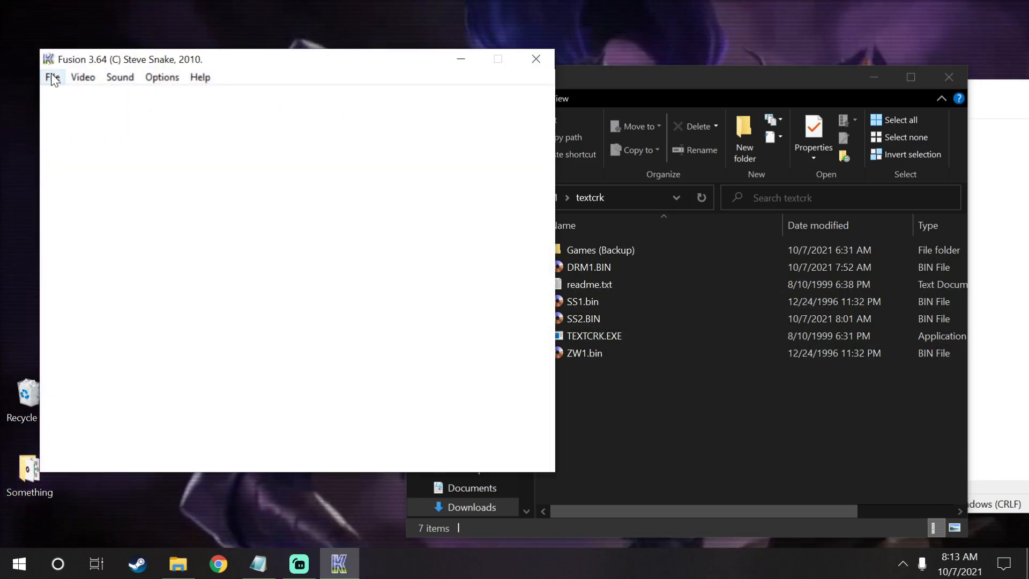
click(53, 77)
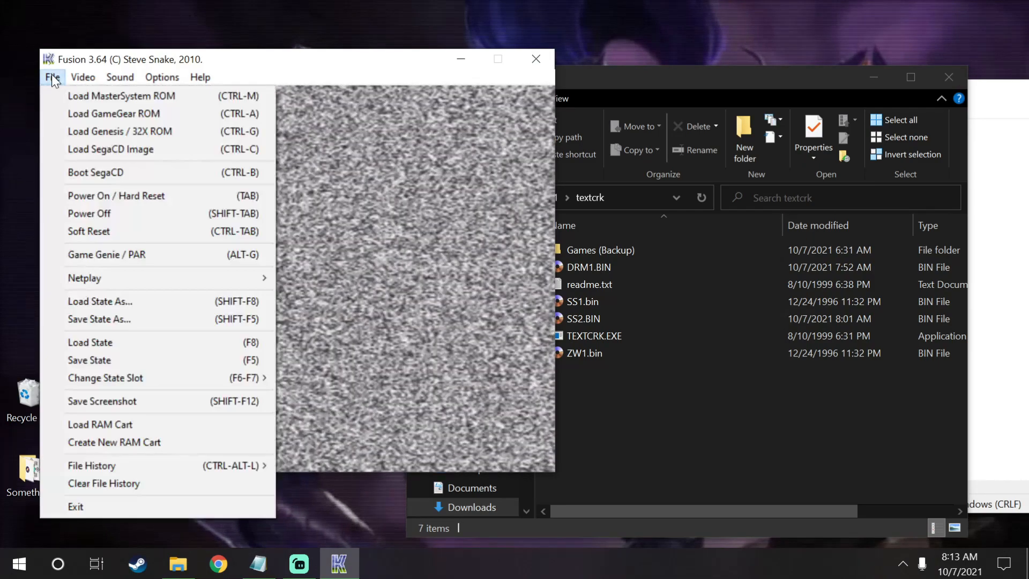
click(70, 124)
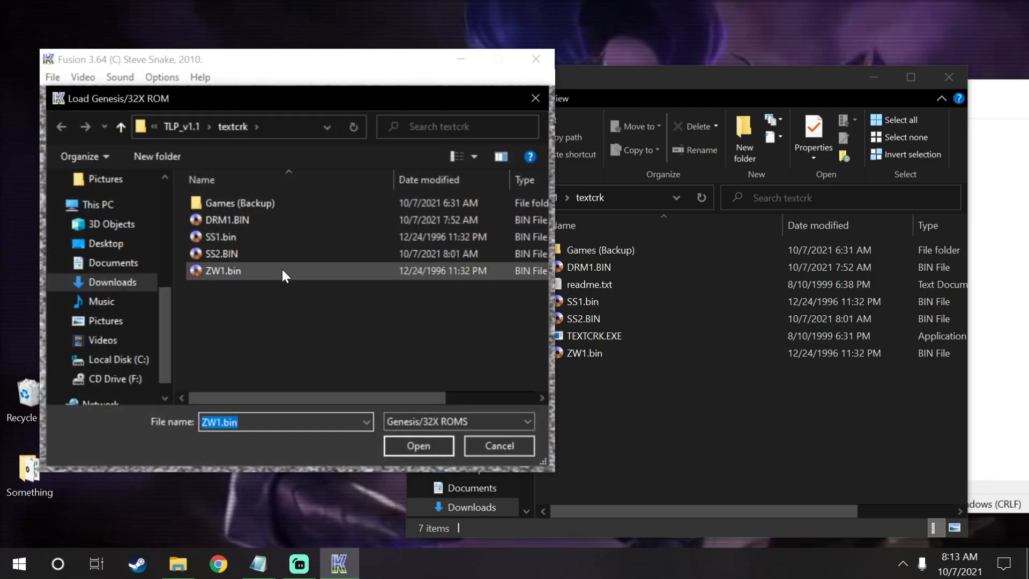
double_click(282, 271)
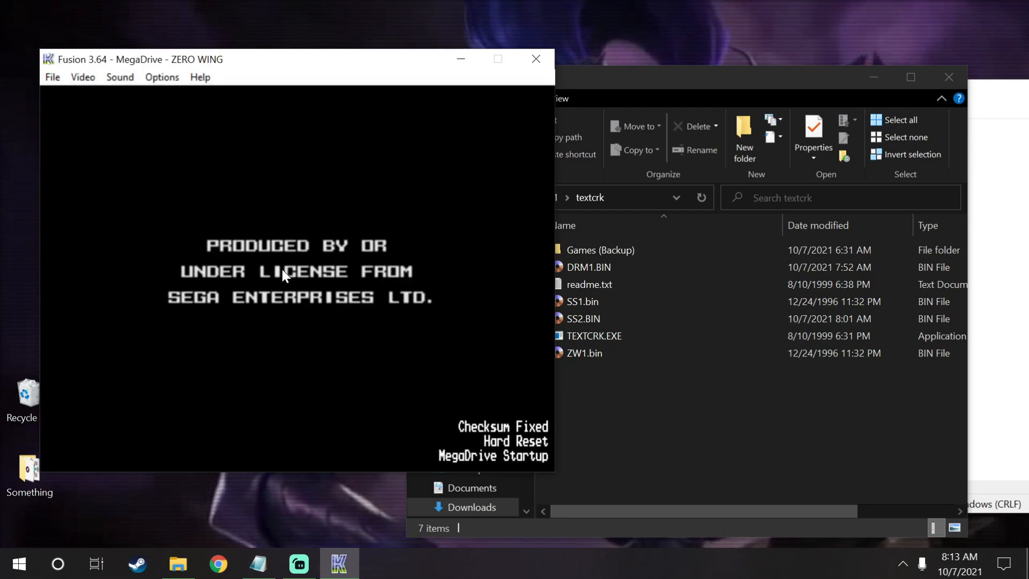
Step: Disable the emulator's sound, fast-forward the Zero Wing intro, and pause it at the line "WAR WAS BEGINNING."
click(120, 77)
click(143, 96)
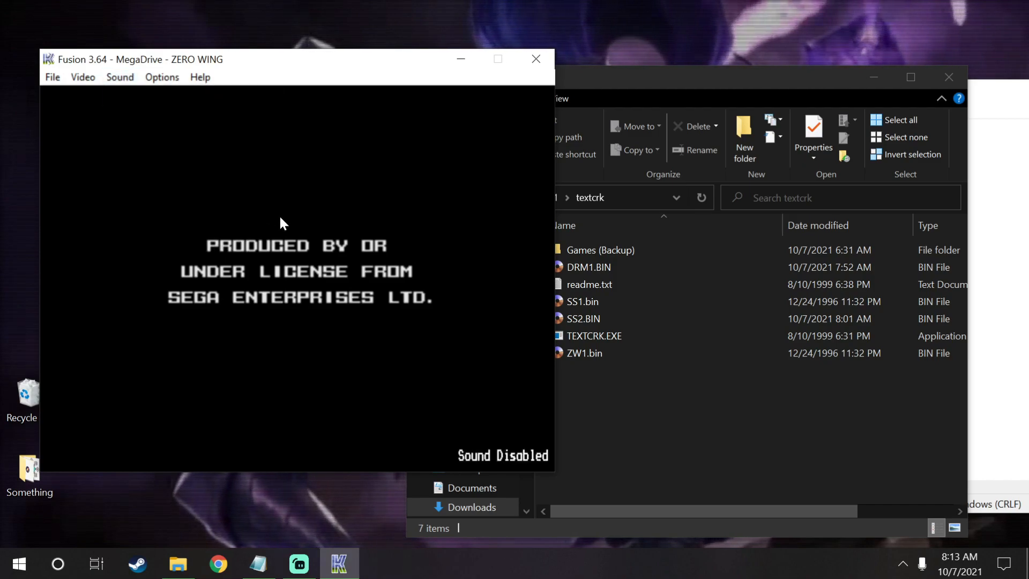
key(BackSpace)
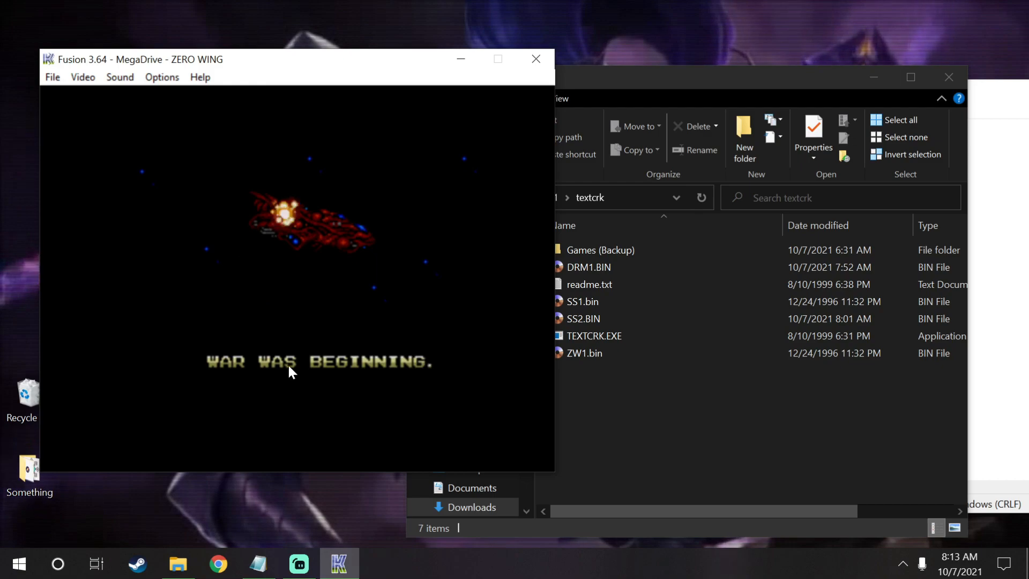
key(Pause)
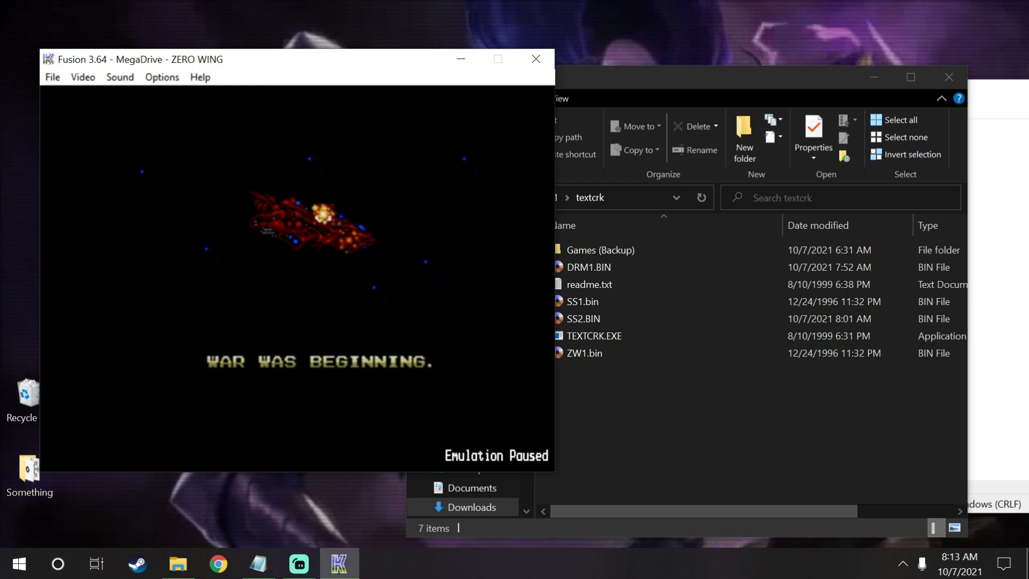
Step: Write "WAR WAS BEGINNING." in the notes with "WAS HAS STARTED." on the line below it
key(alt+Tab)
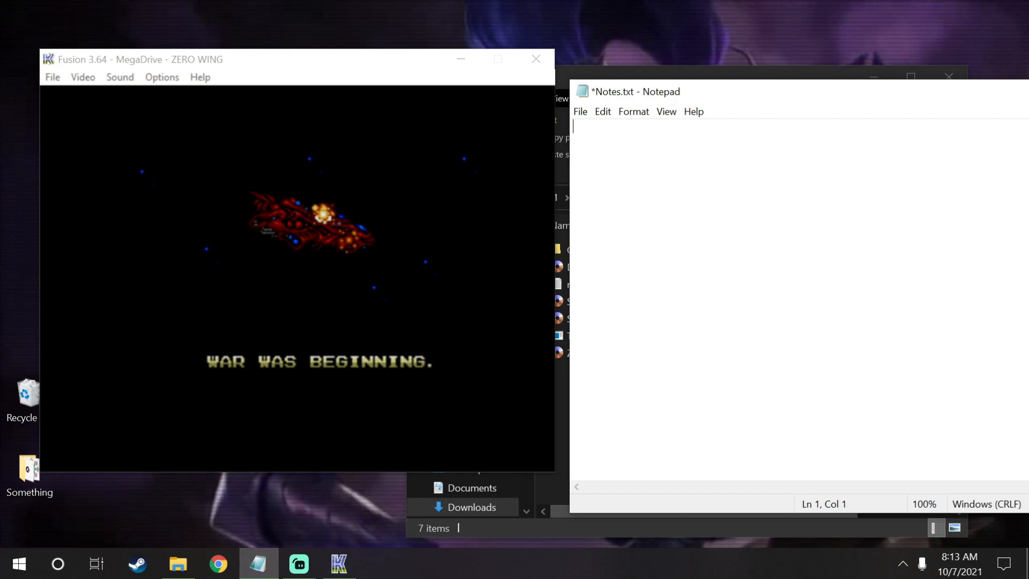
text(WAR)
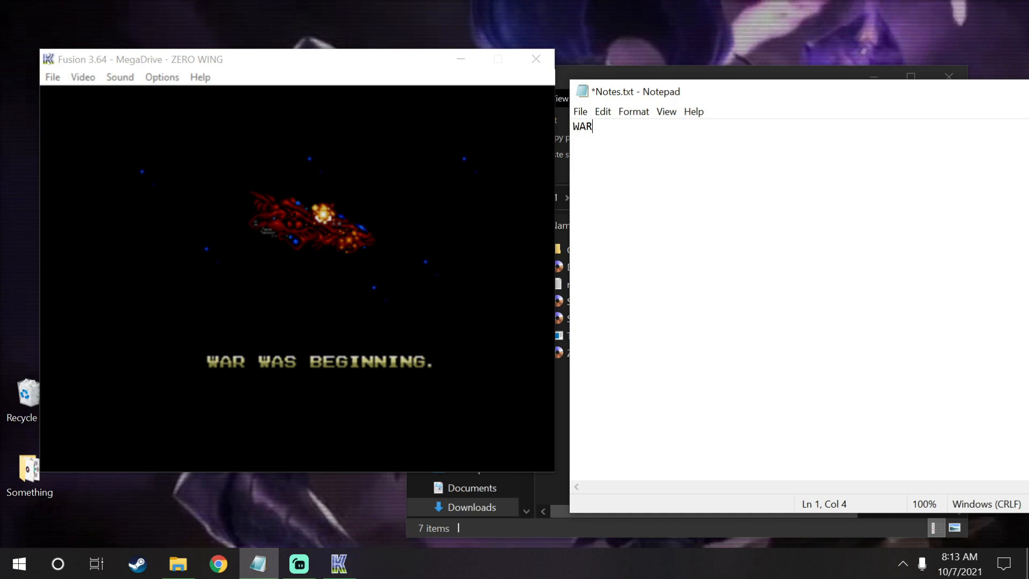
text( WAS BEGI)
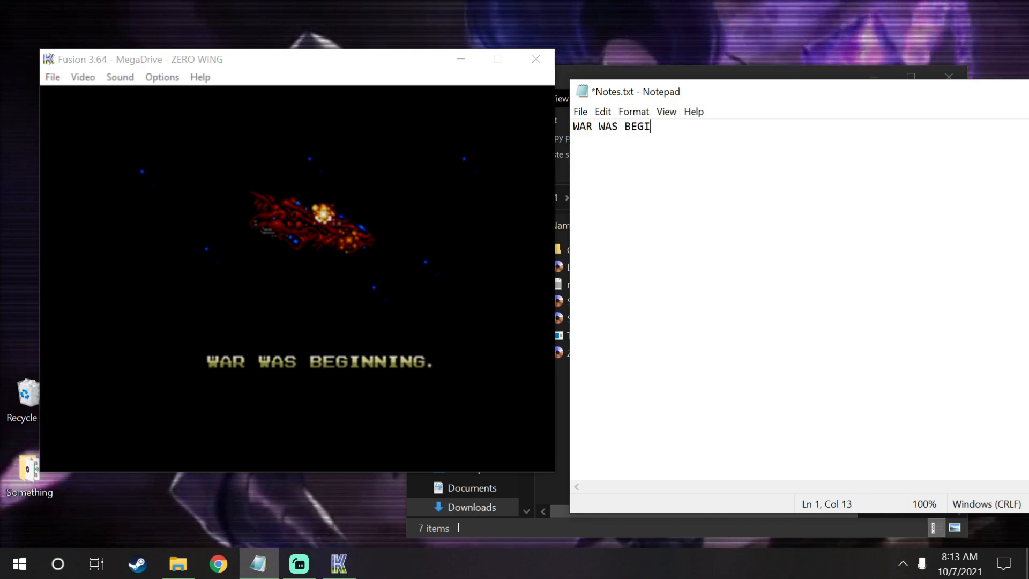
text(NNING.)
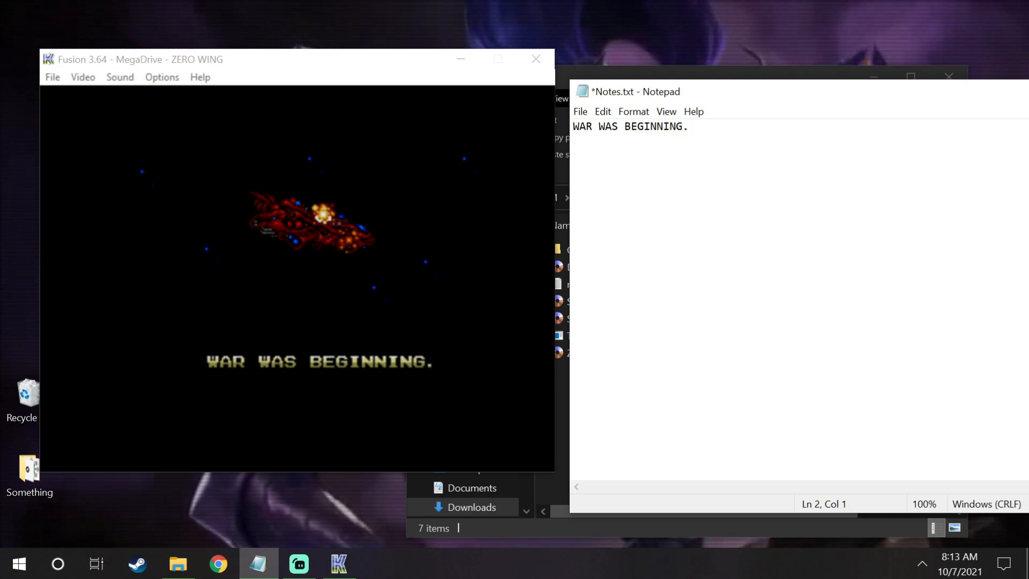
text(WAS HAS STARTED.)
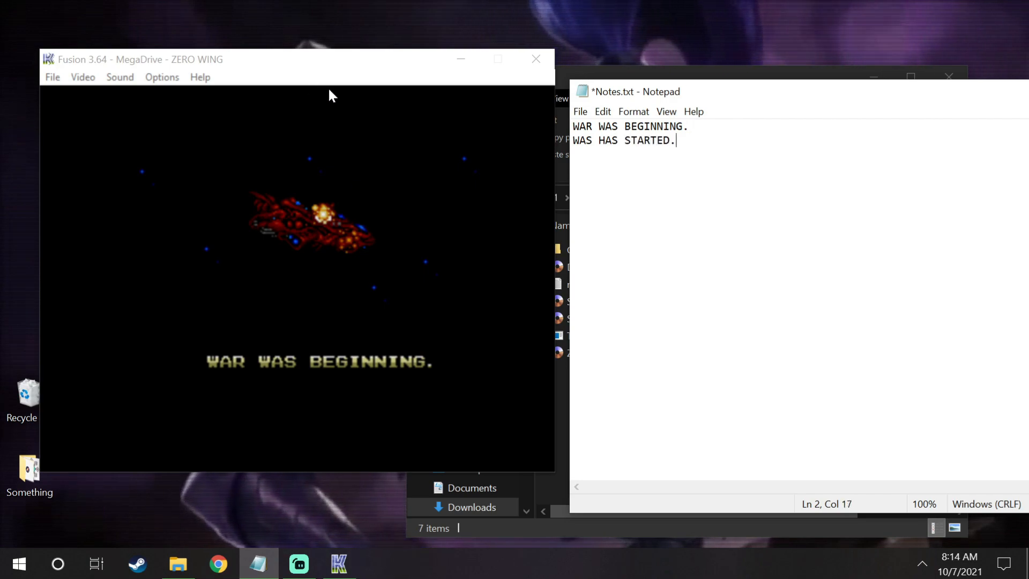
Step: Close the emulator and open TEXTCRK.EXE in DOSBox, keeping the notes in view for reference
click(487, 87)
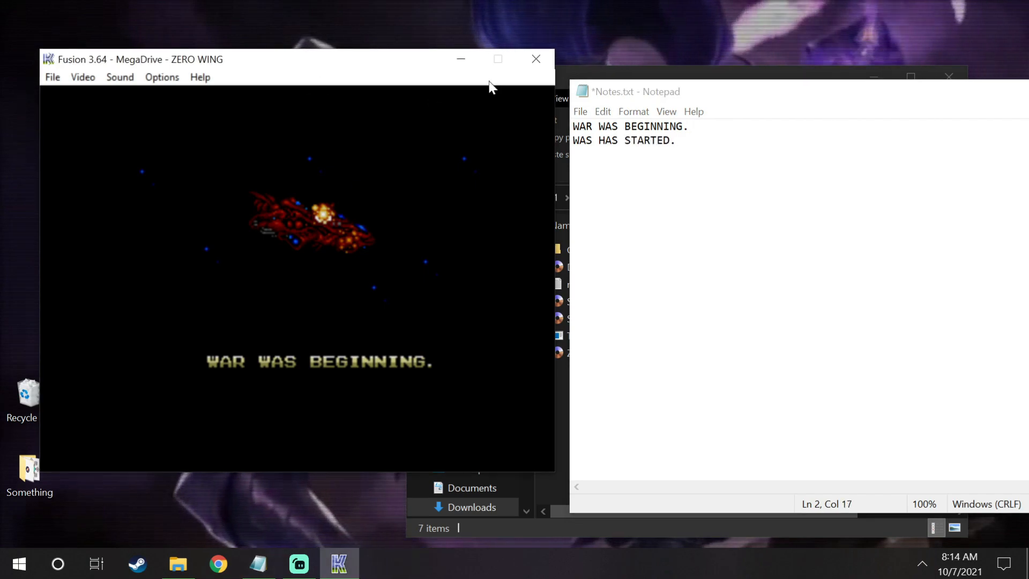
click(528, 61)
drag(519, 68, 475, 56)
drag(546, 324, 266, 102)
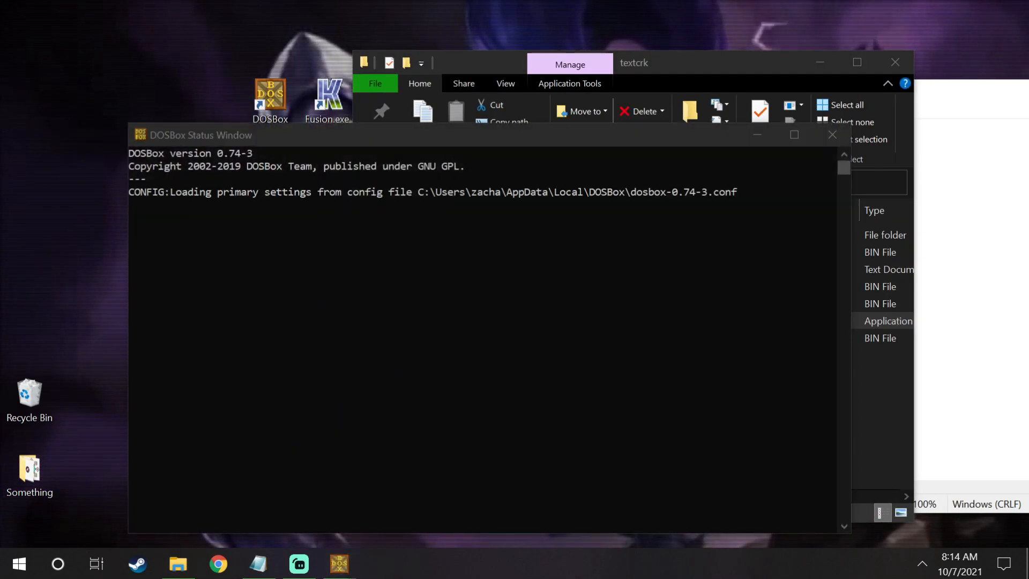
click(959, 215)
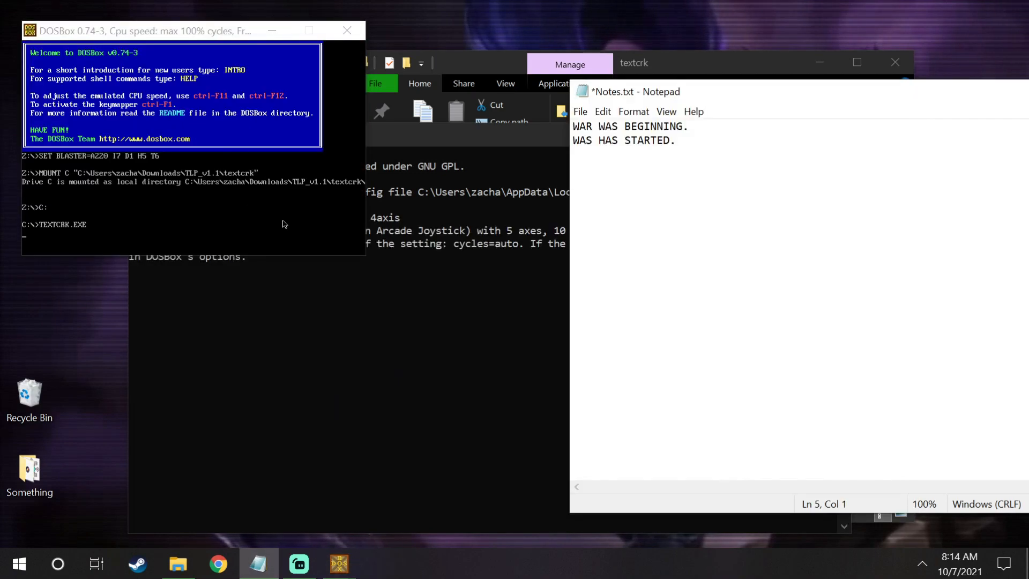
click(245, 235)
Step: Run TEXTCRK on ZW1.bin with output file ZW2.bin, replacing "WAR WAS BEGINNING." with "WAR HAS STARTED."
text(T)
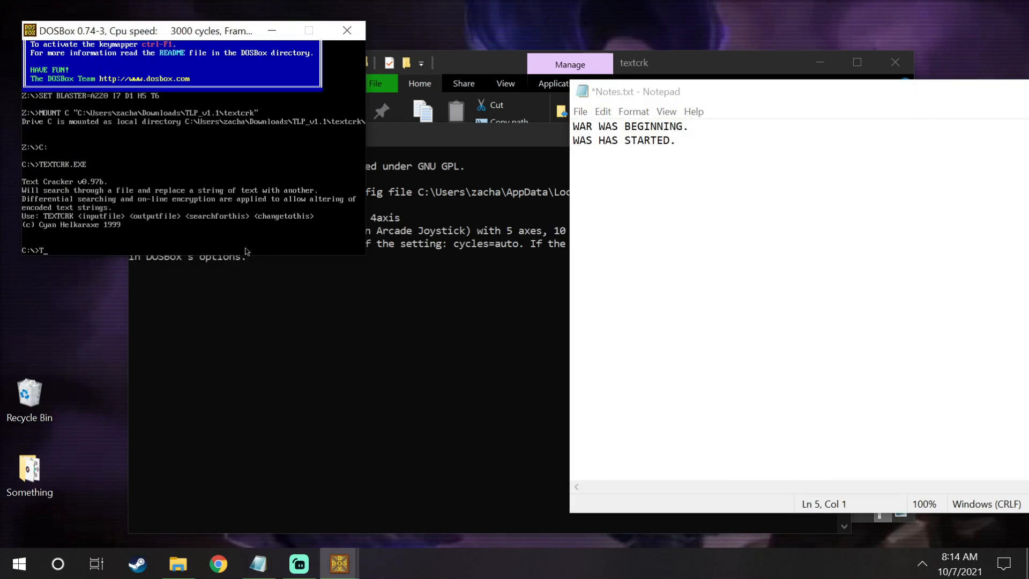
text(EXTCRK ZW1.bin)
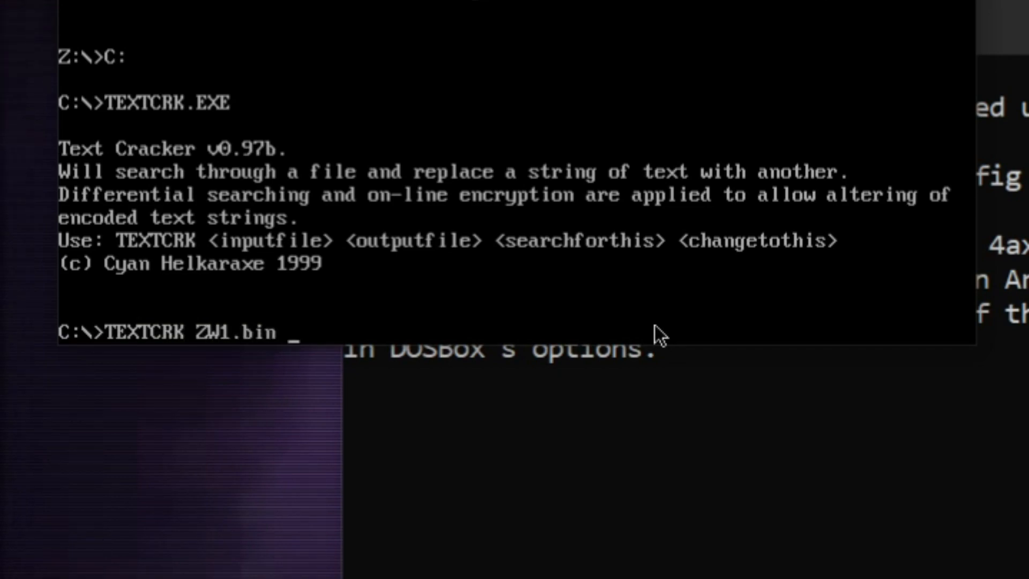
text(ZW)
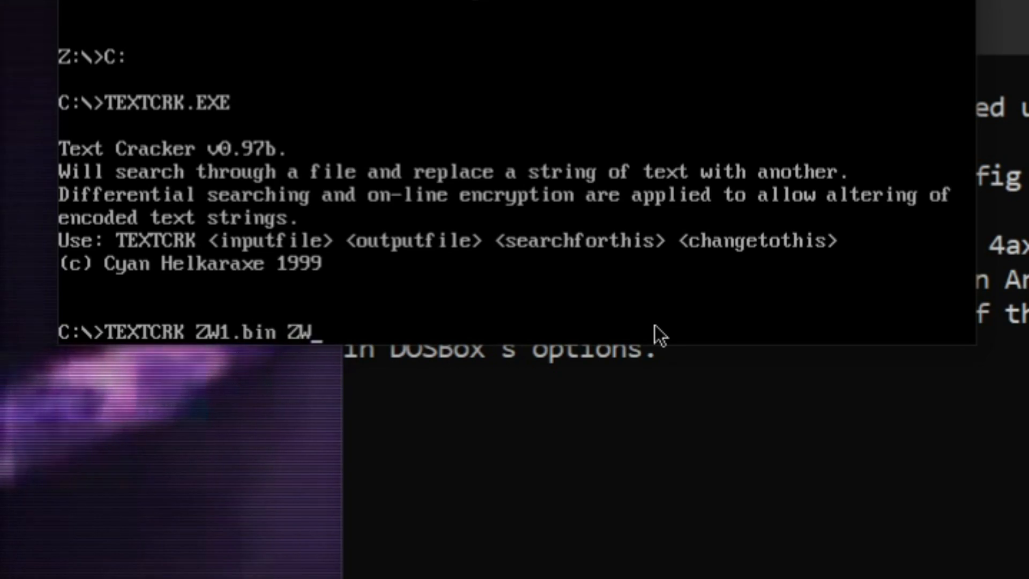
text(2.bin)
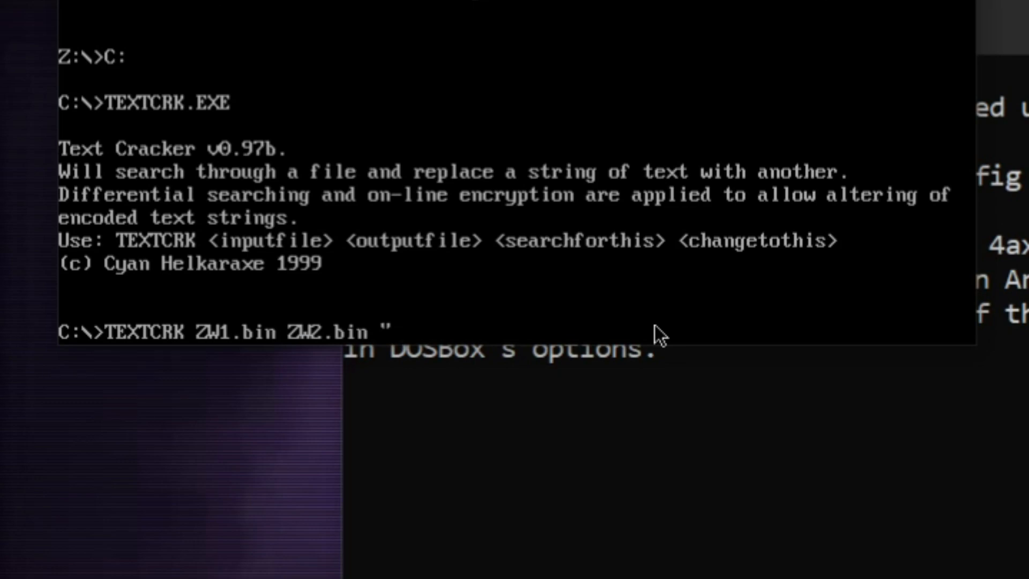
text( "WAR WAS)
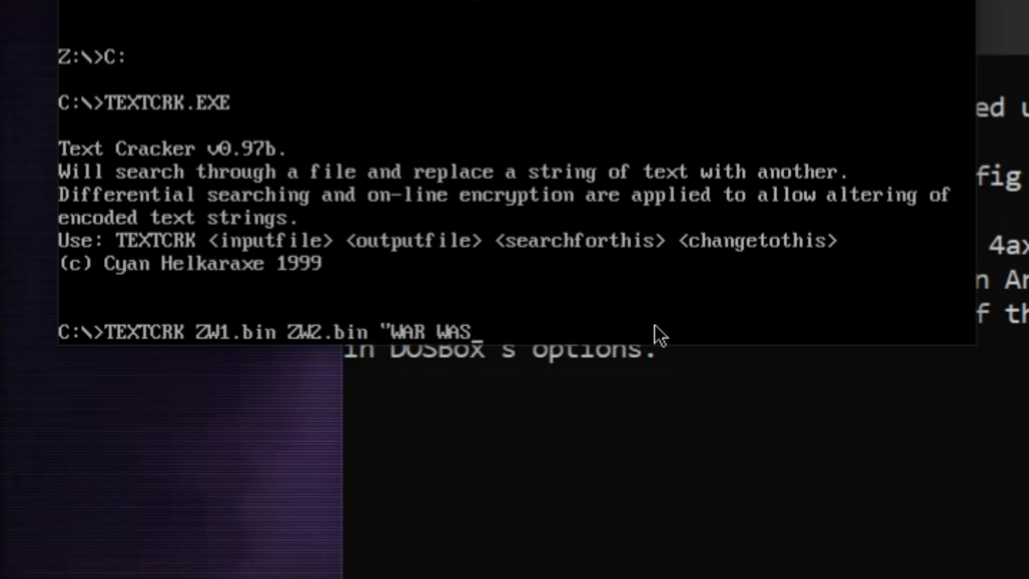
text( BEGINNING." "WA)
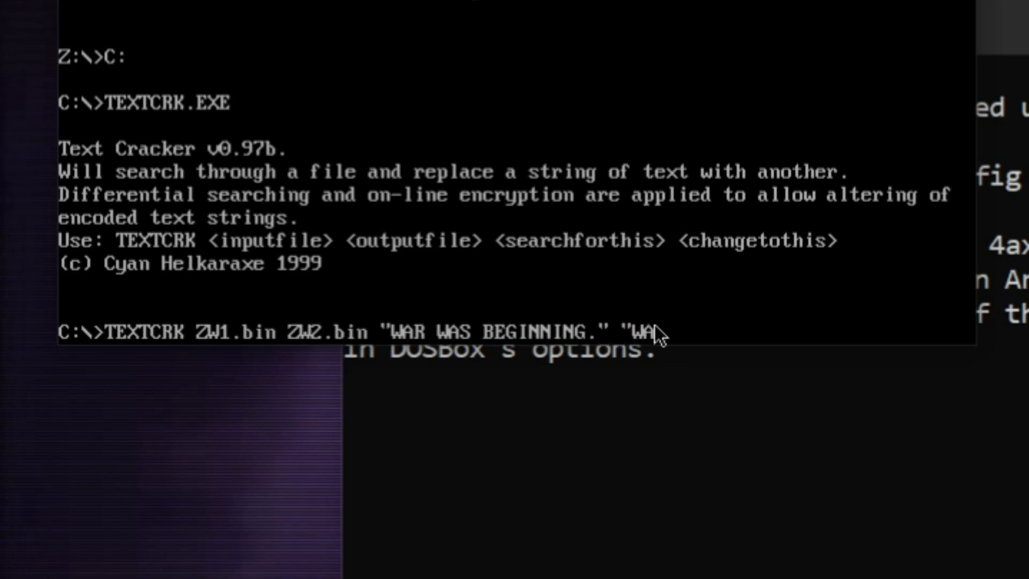
text(R HAS STAER)
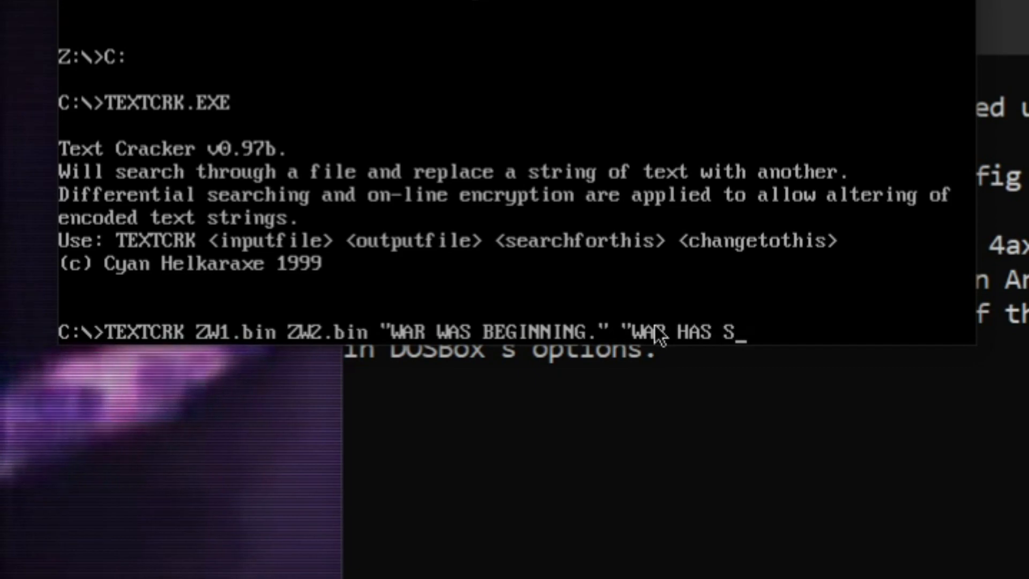
key(BackSpace)
key(BackSpace)
text(RTED.")
key(Return)
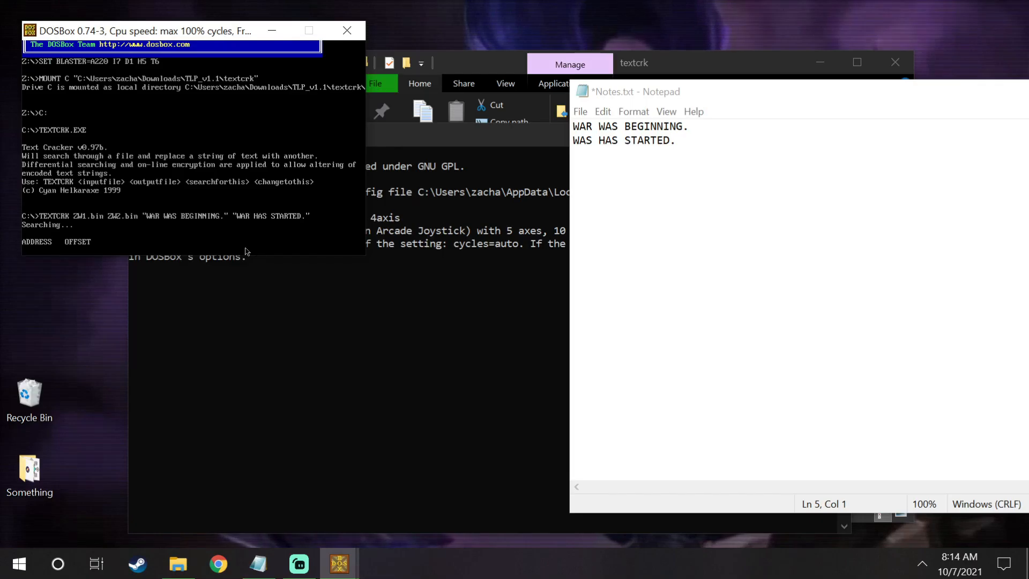